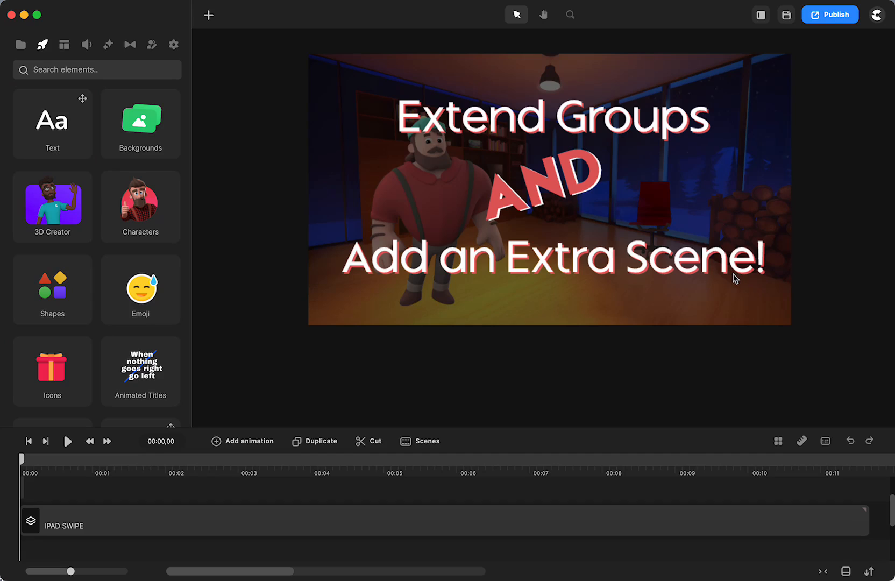
Preview the finished IPAD SWIPE scene, pausing on the third title and again on the fourth title.
click(67, 442)
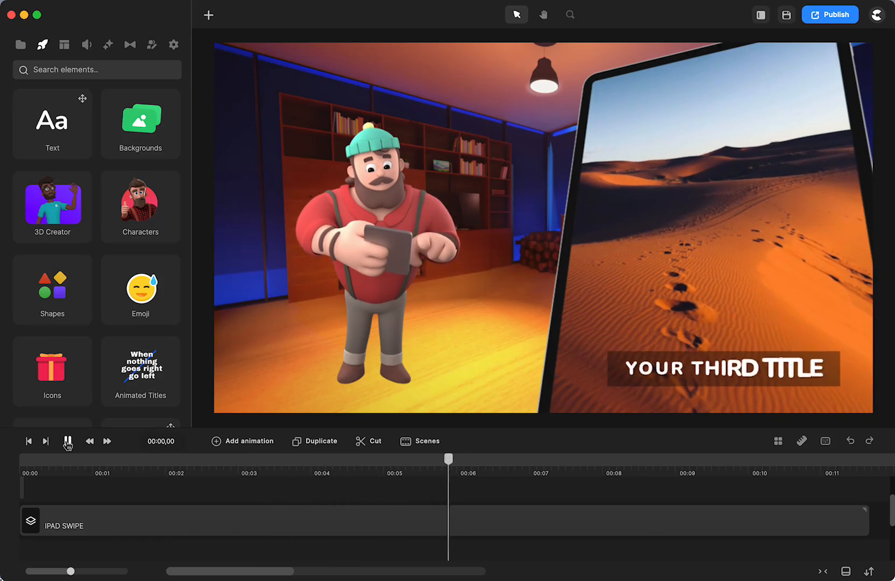
click(68, 441)
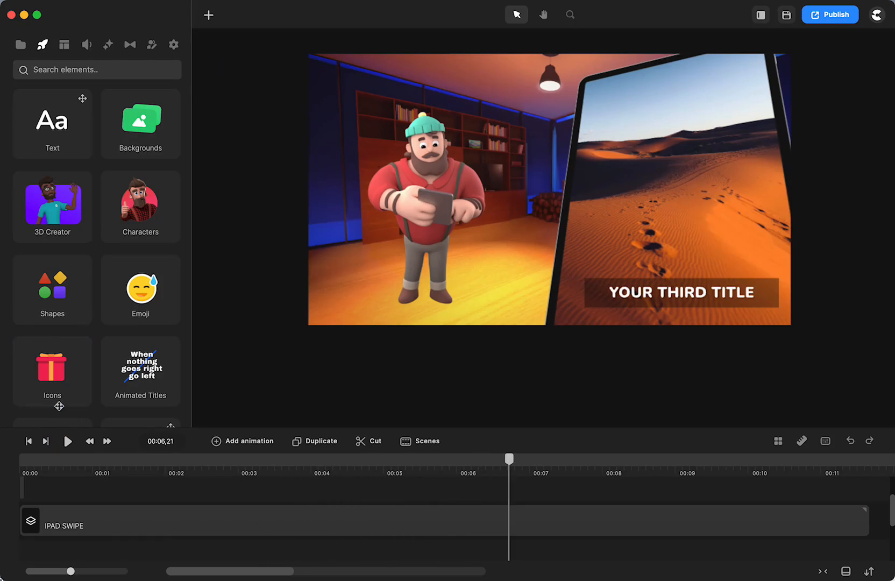
click(67, 441)
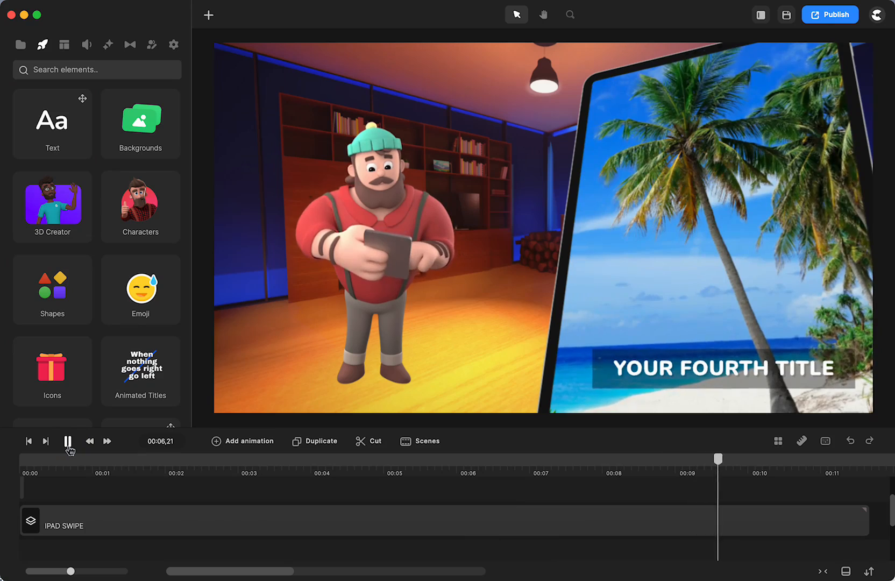
click(68, 441)
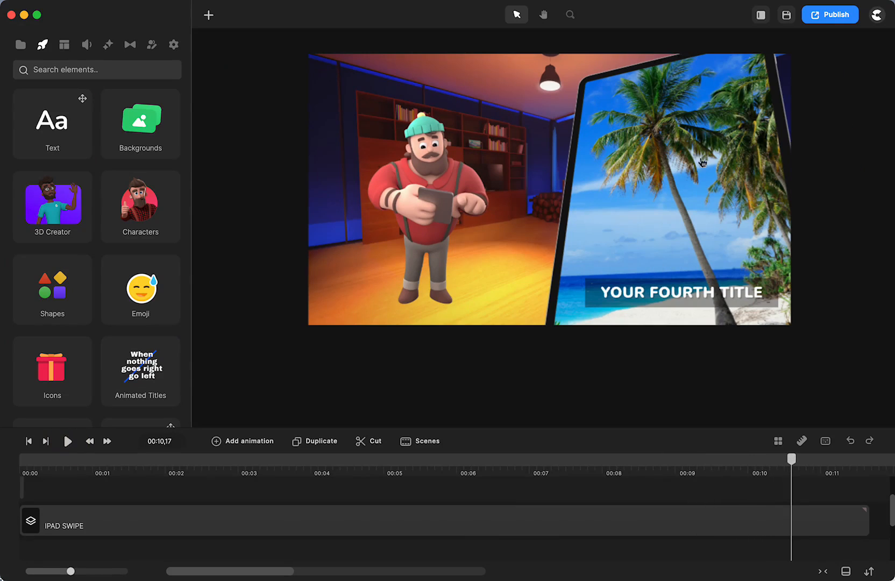
Set the playhead to 00:11,27, just past the end of the first IPAD SWIPE group.
click(376, 526)
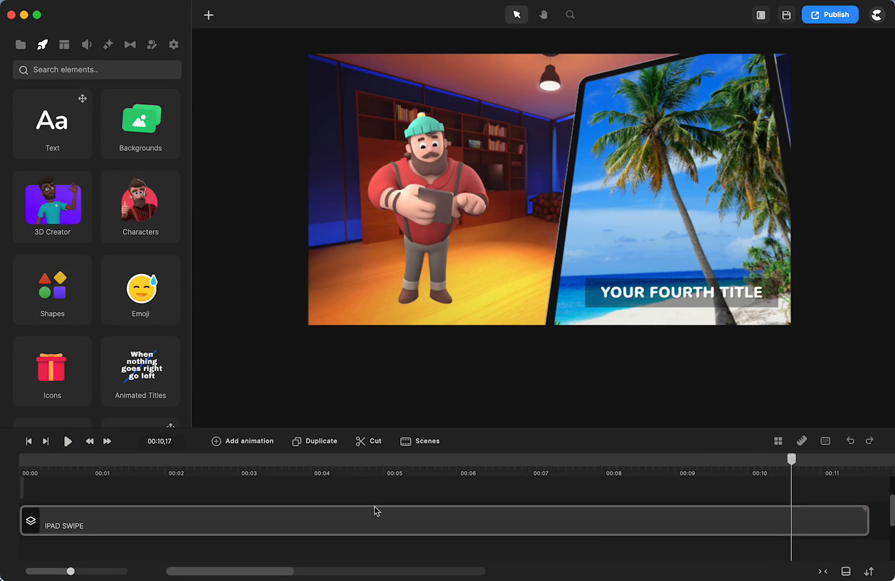
scroll(374, 506, right, 10)
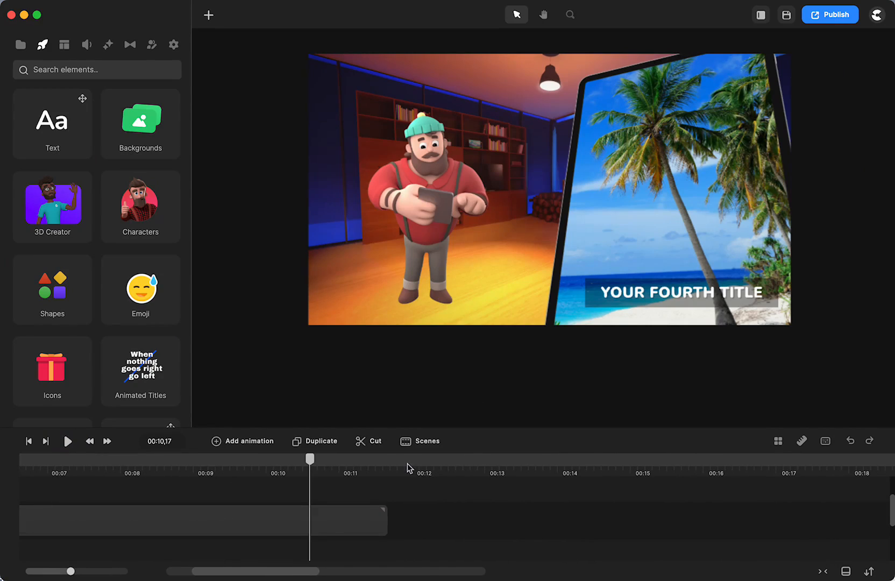
click(408, 464)
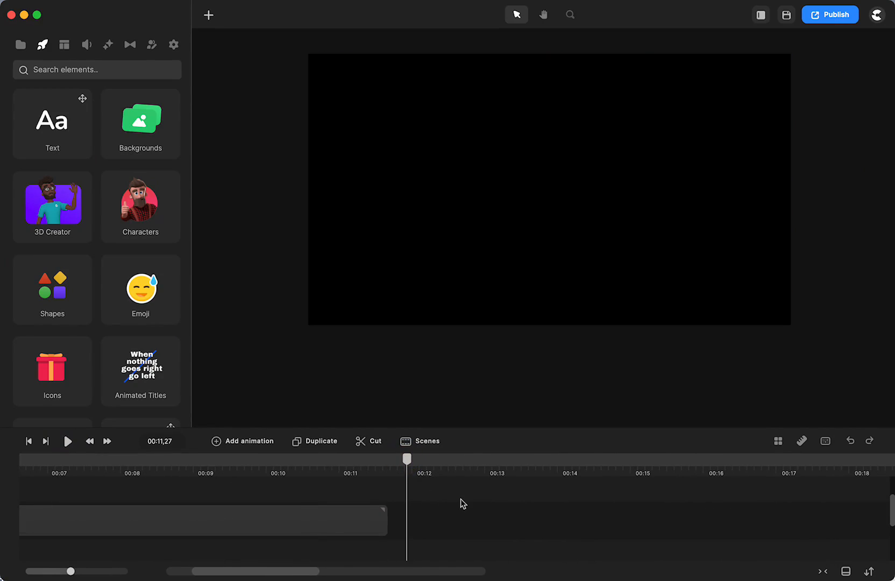
Pick the Tablet scene from the Jack category of the scene library and return to the project.
click(419, 444)
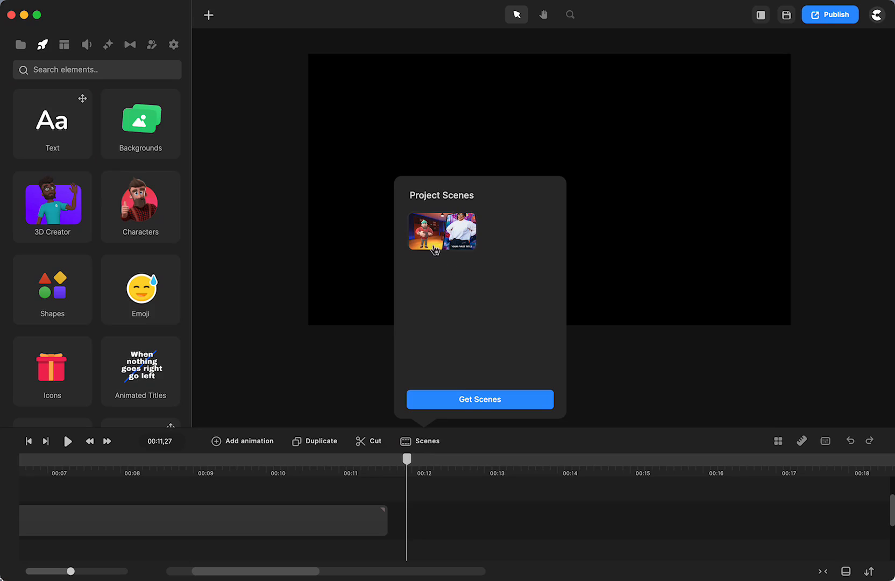
click(480, 403)
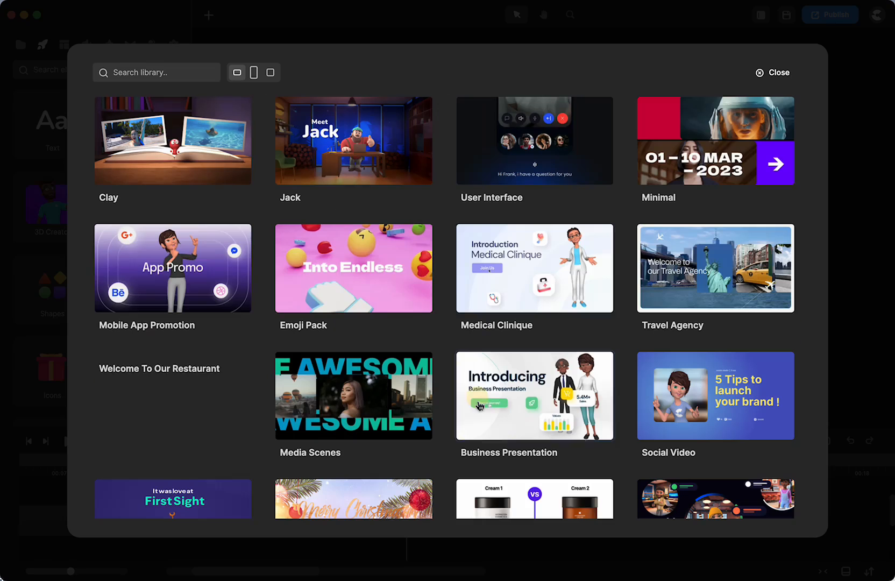
click(346, 143)
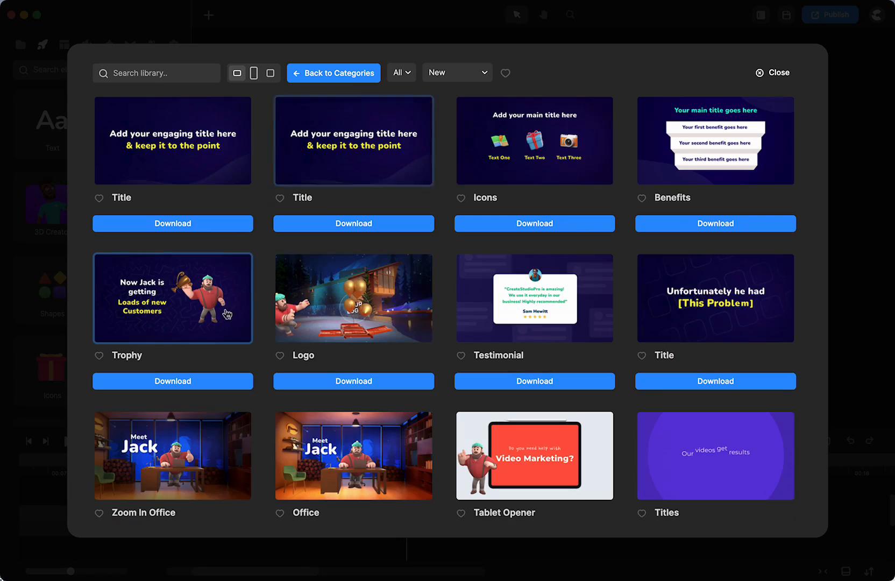
scroll(257, 309, down, 5)
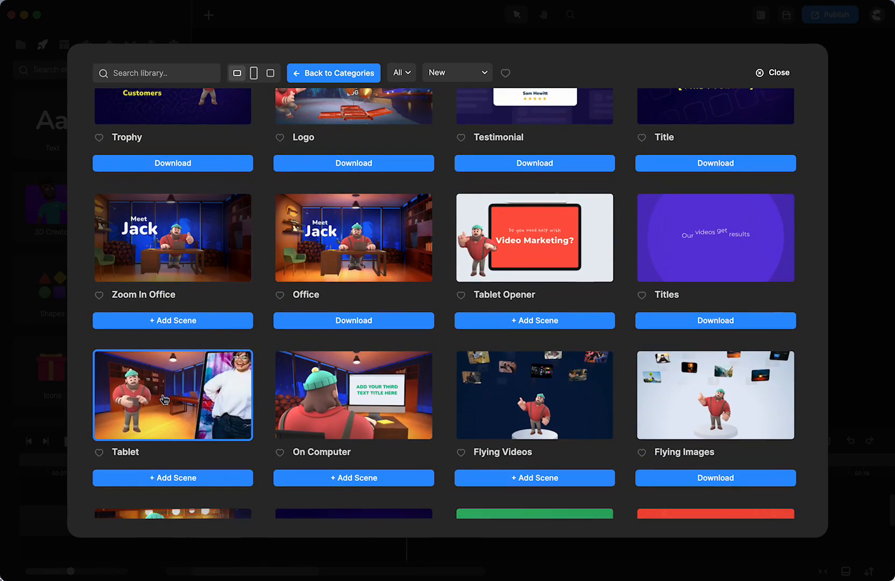
click(178, 480)
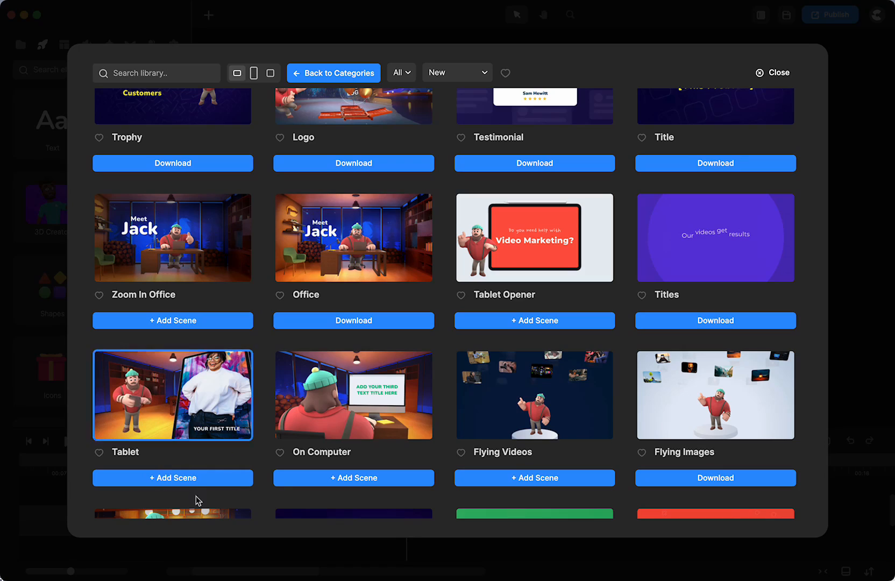
click(21, 403)
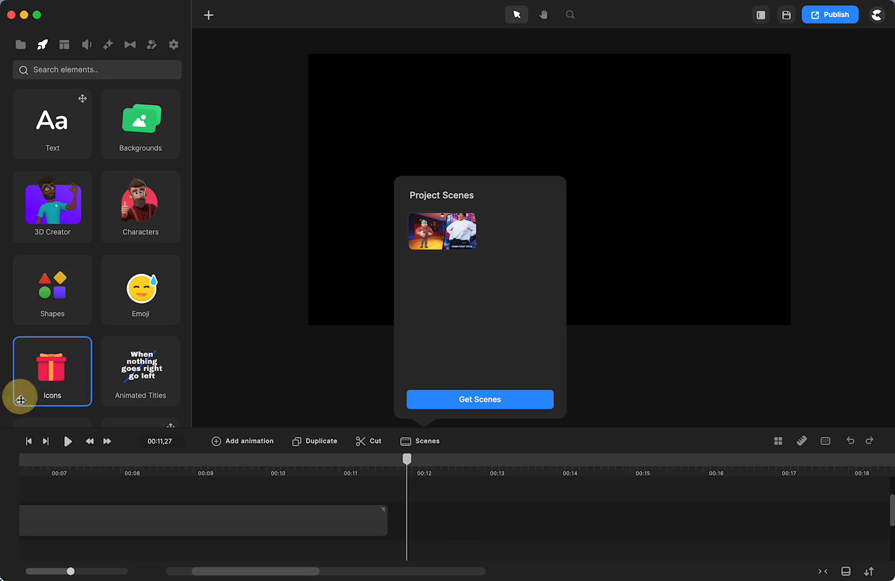
Place the Tablet project scene after the first group on the timeline and set the playhead near its start at 00:12,02.
click(433, 237)
drag(433, 237, 443, 513)
drag(407, 459, 426, 460)
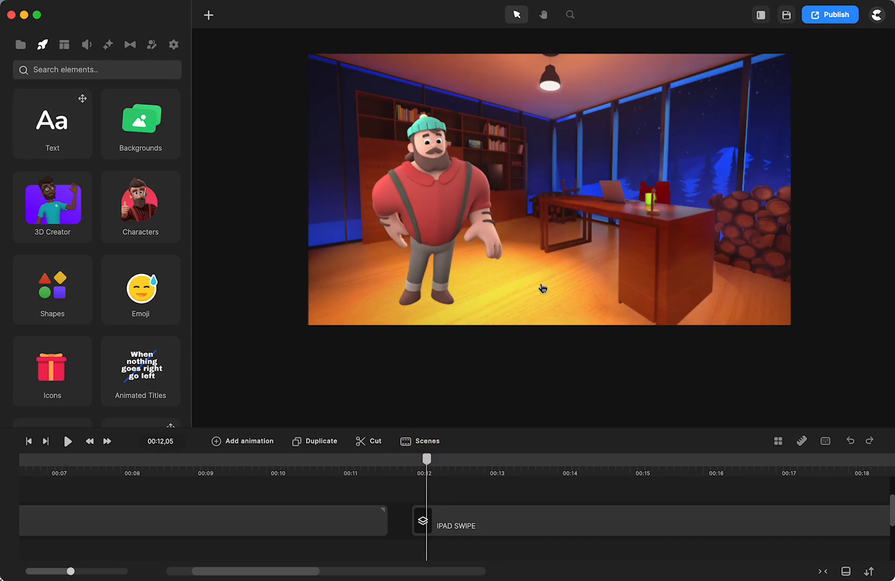
key(super+0)
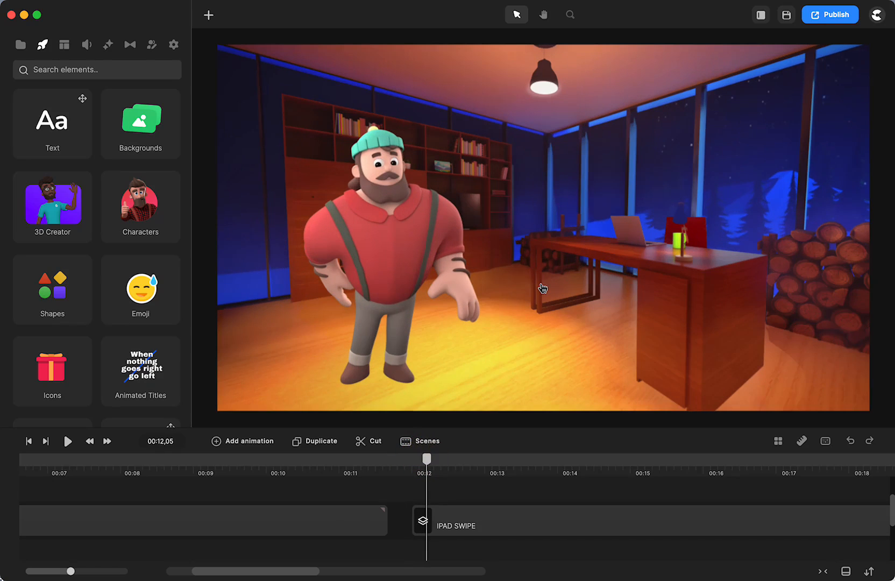
scroll(478, 495, right, 2)
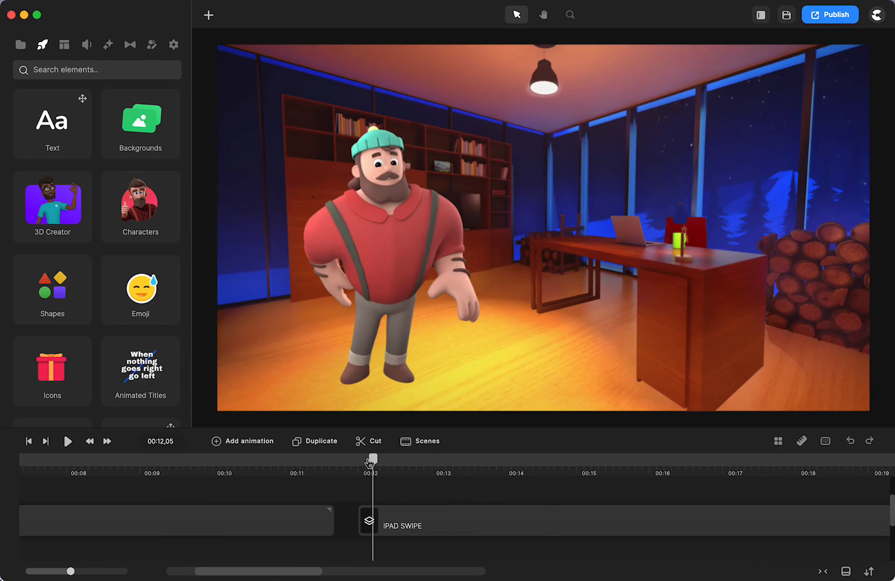
scroll(353, 485, right, 8)
drag(154, 468, 506, 494)
scroll(506, 494, right, 10)
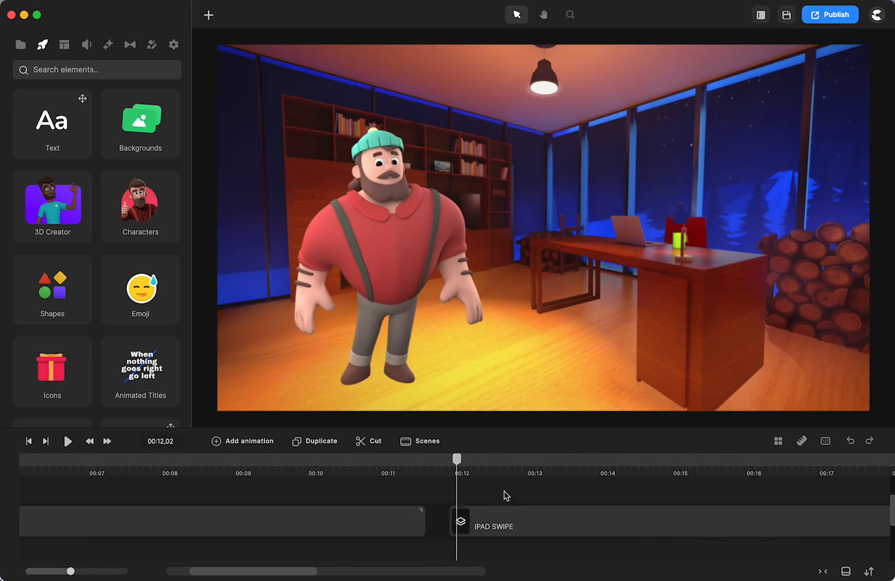
Try to extend the second IPAD SWIPE group on the main timeline to about 25.6 seconds.
click(408, 514)
scroll(408, 514, left, 5)
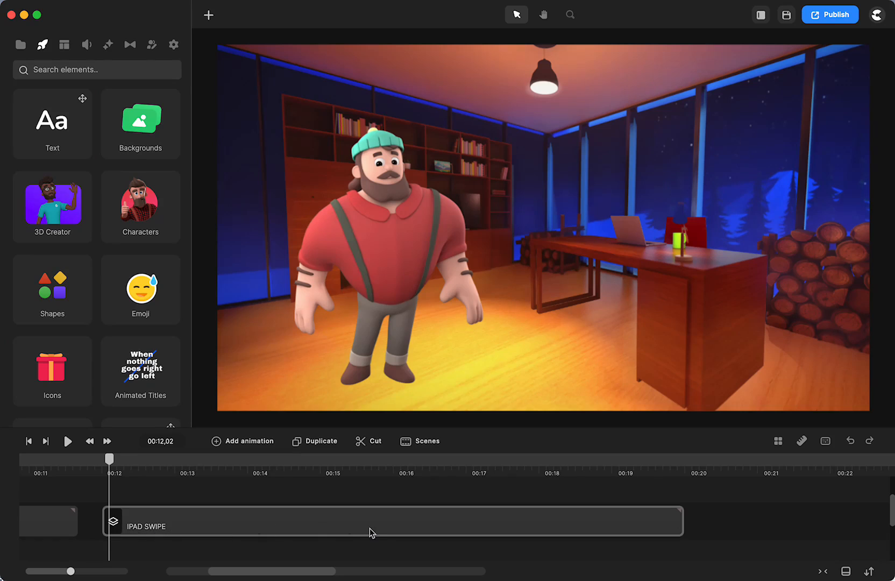
scroll(362, 528, right, 5)
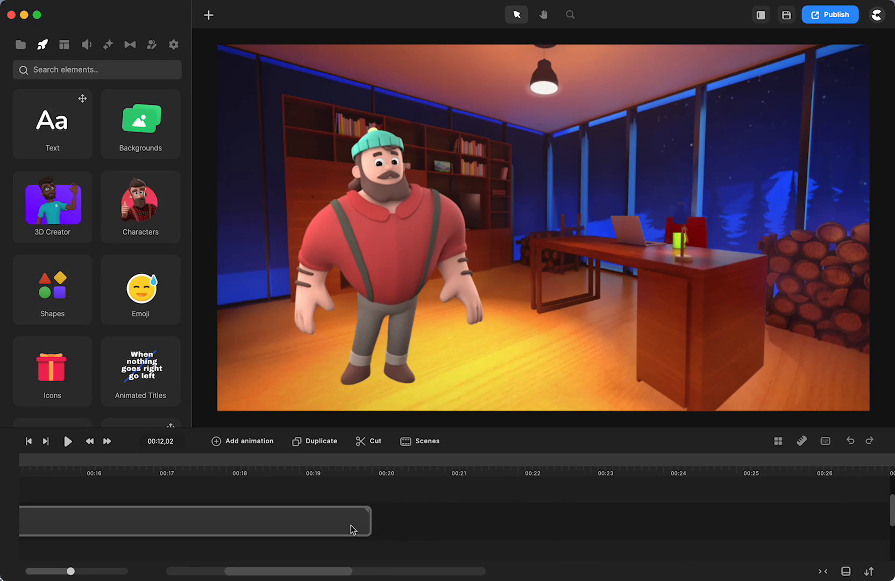
drag(369, 521, 794, 516)
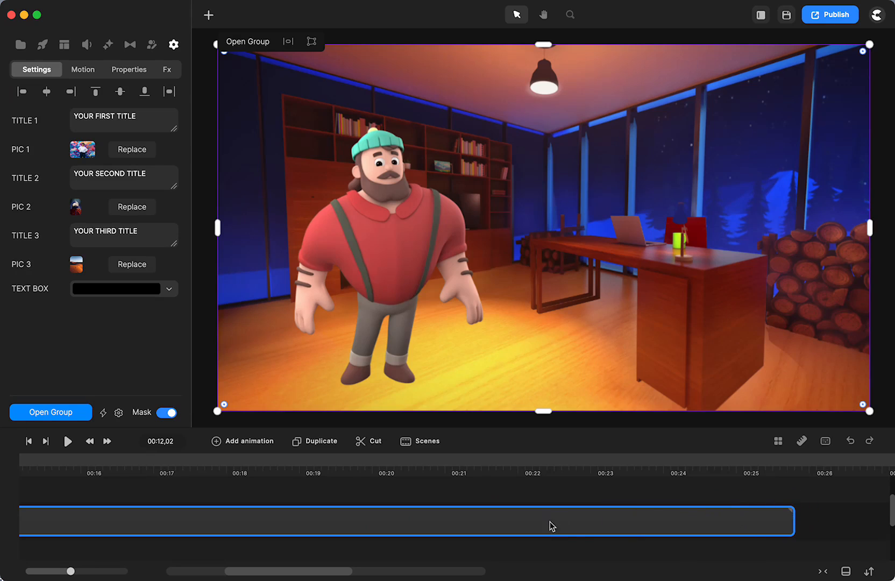
scroll(548, 529, left, 6)
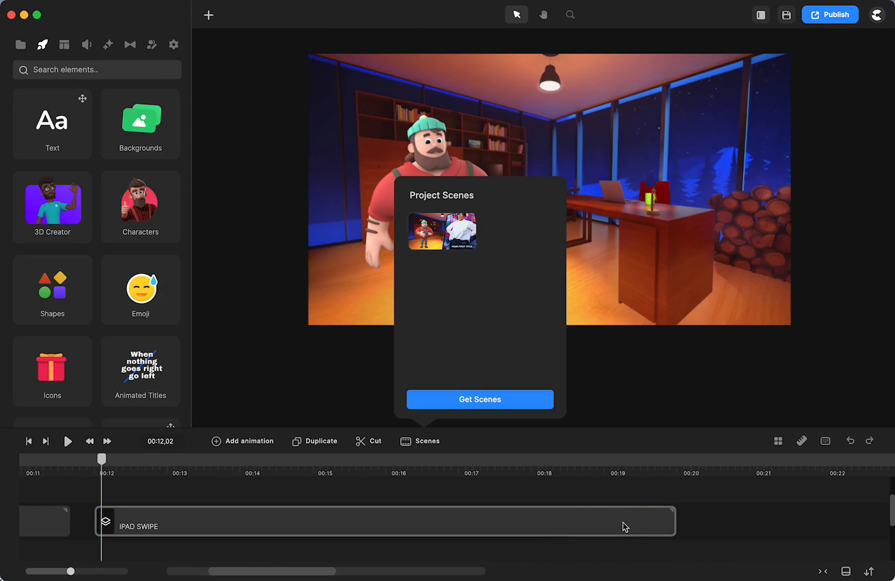
Select the second IPAD SWIPE group and open it for editing.
click(624, 526)
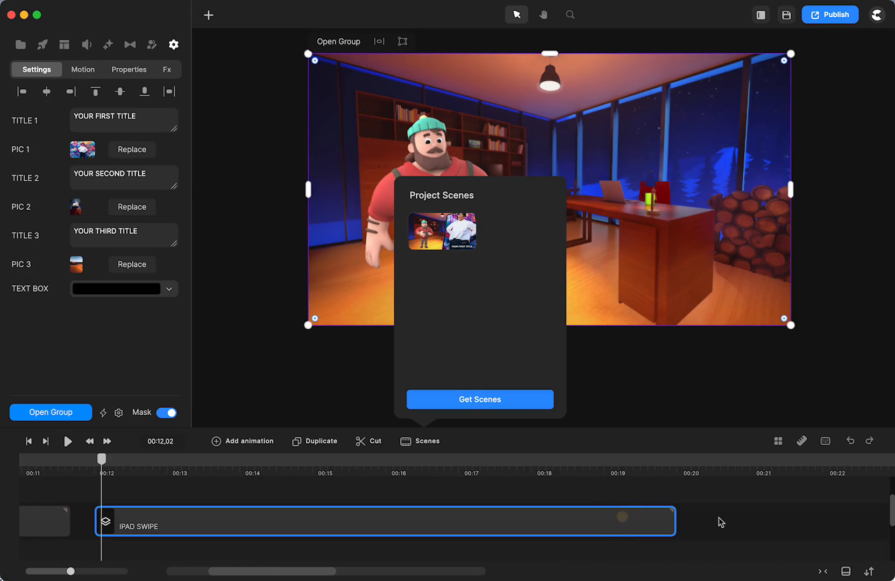
click(710, 411)
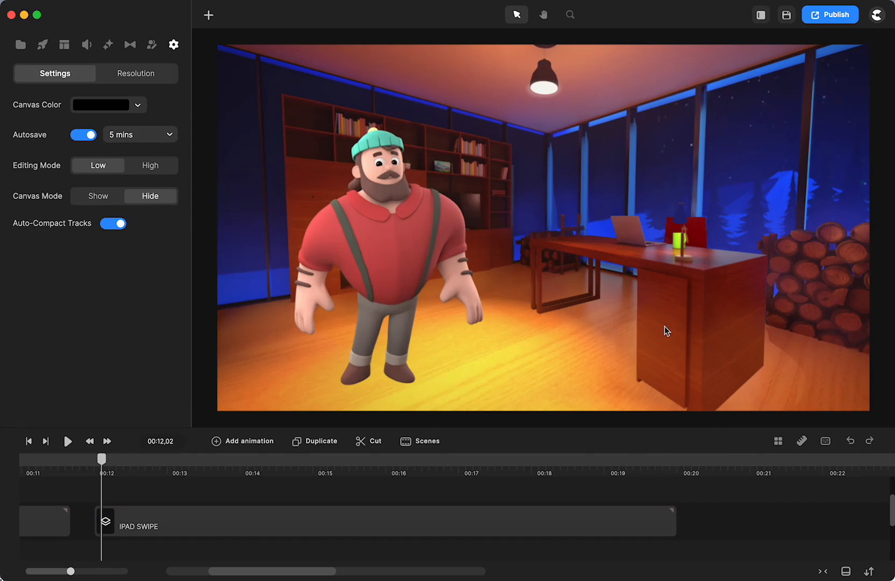
click(150, 522)
click(64, 417)
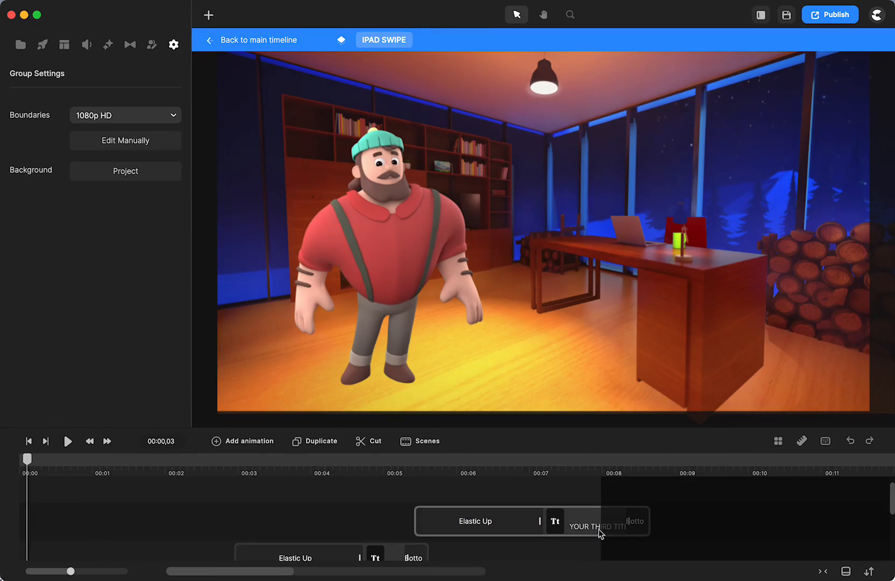
Shorten the Jack layer inside the group to end at about 00:10, near the end of the Office layer.
scroll(600, 533, down, 5)
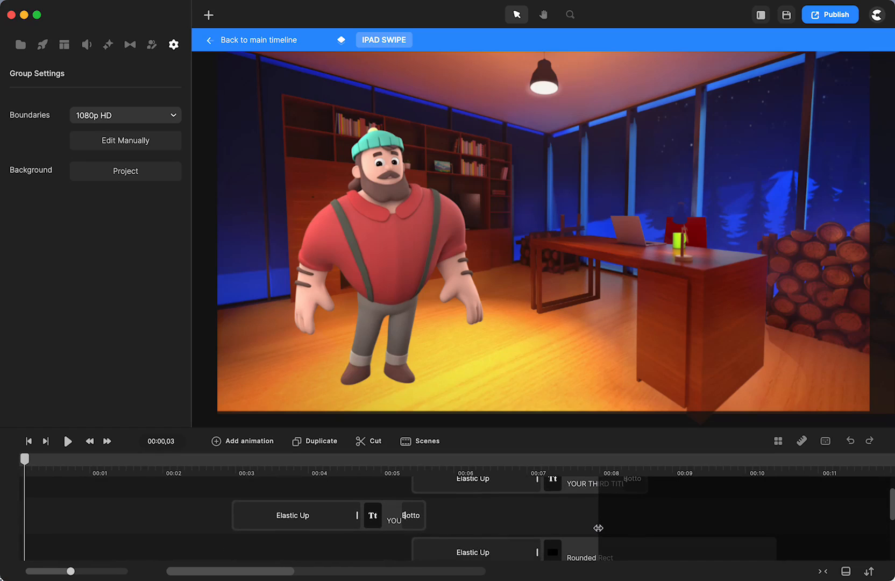
scroll(601, 527, down, 1)
scroll(595, 521, down, 8)
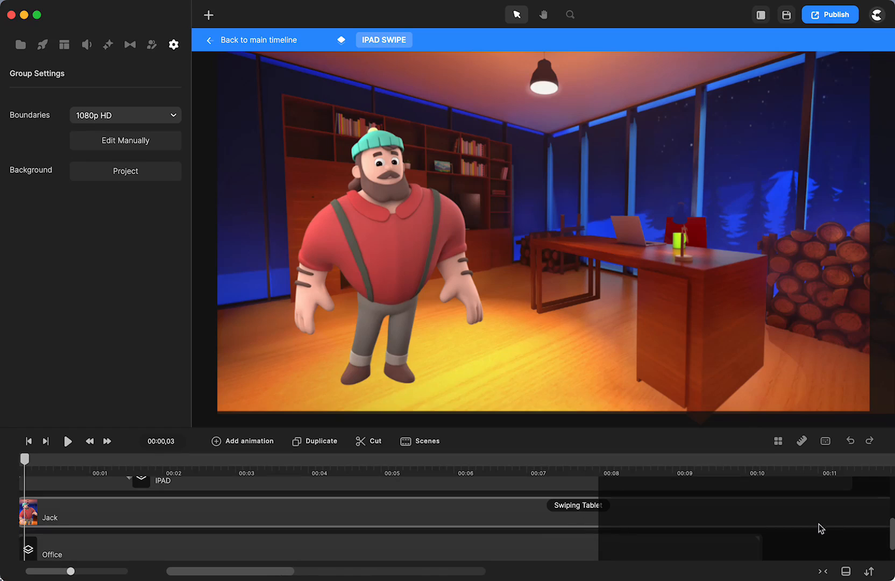
scroll(637, 520, down, 2)
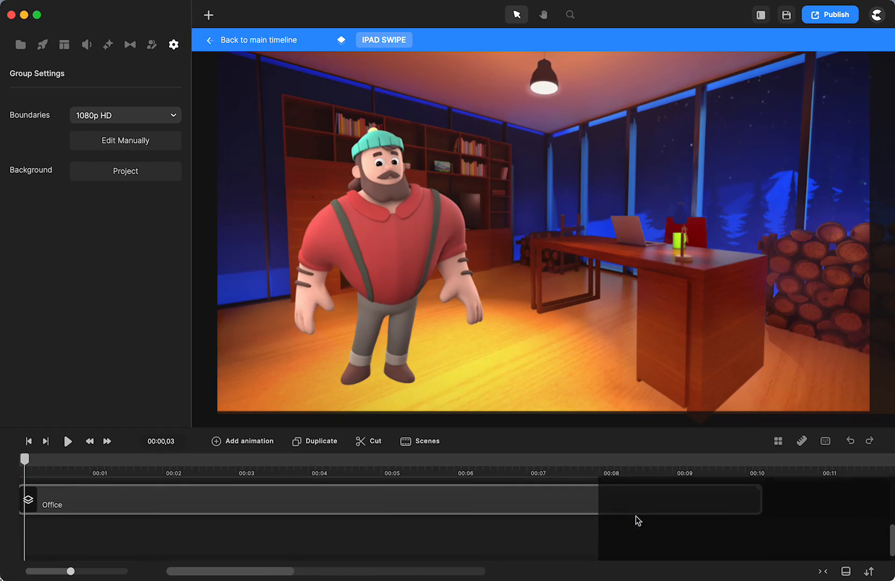
scroll(637, 520, right, 10)
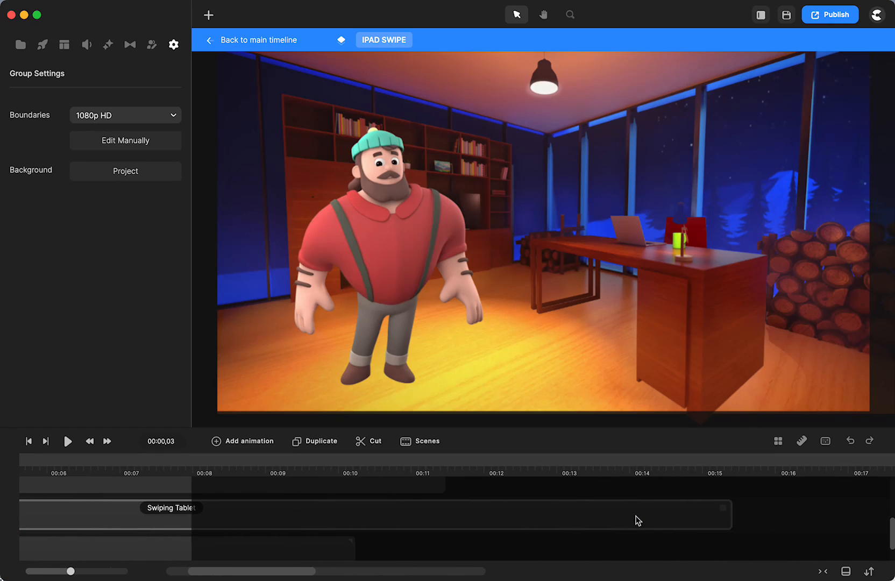
drag(721, 508, 338, 518)
scroll(338, 517, left, 10)
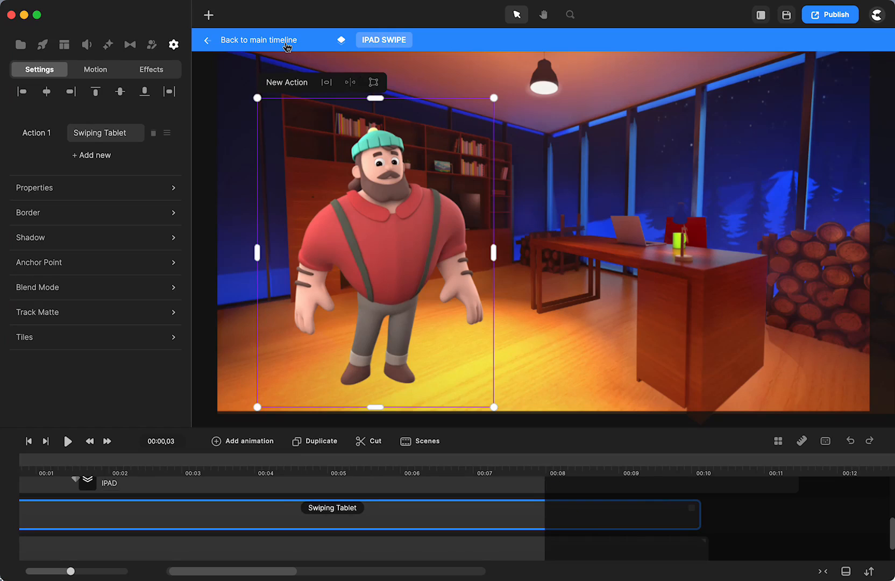
Set the playhead to 00:07,29 at the end of the group's active range and return to the main timeline.
click(547, 469)
click(545, 461)
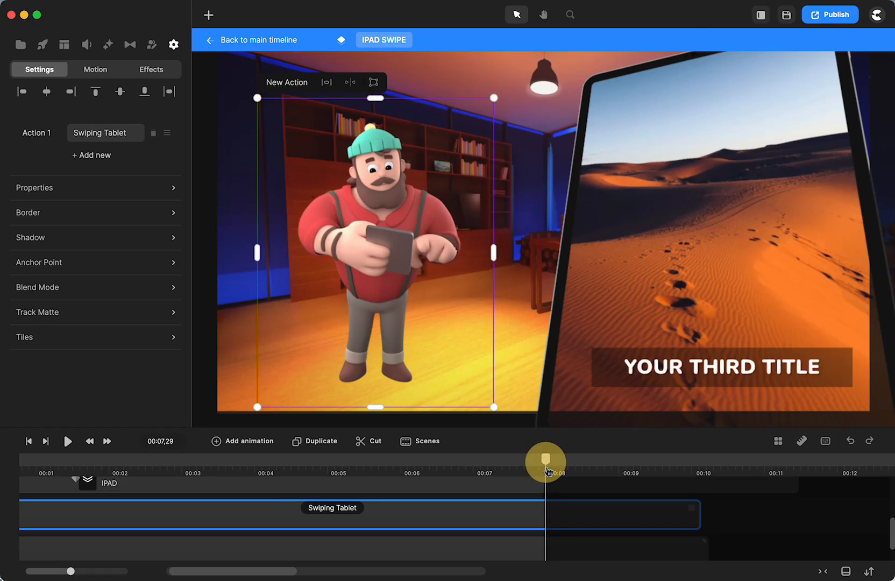
click(282, 43)
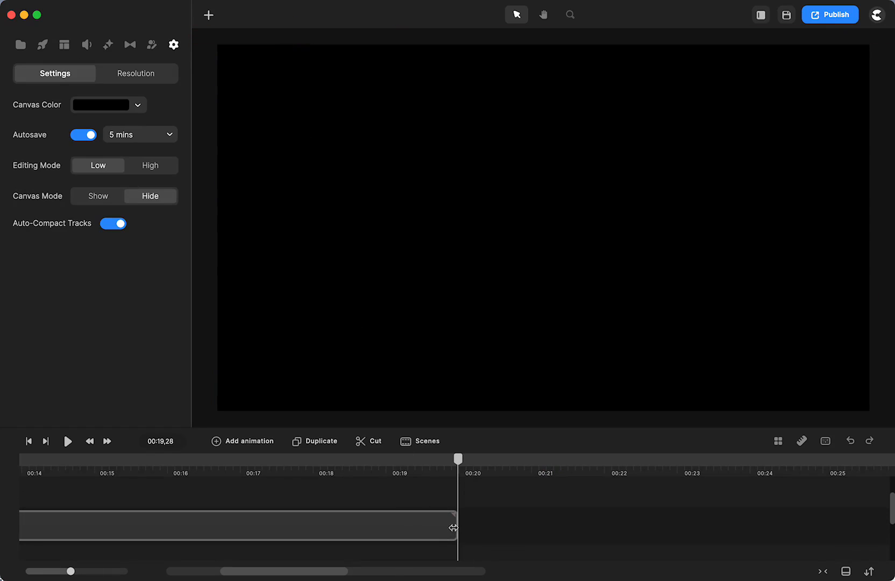
Extend the second IPAD SWIPE group to about 26.7 seconds and move the playhead to about 21.5 seconds.
scroll(371, 529, right, 3)
drag(345, 529, 848, 528)
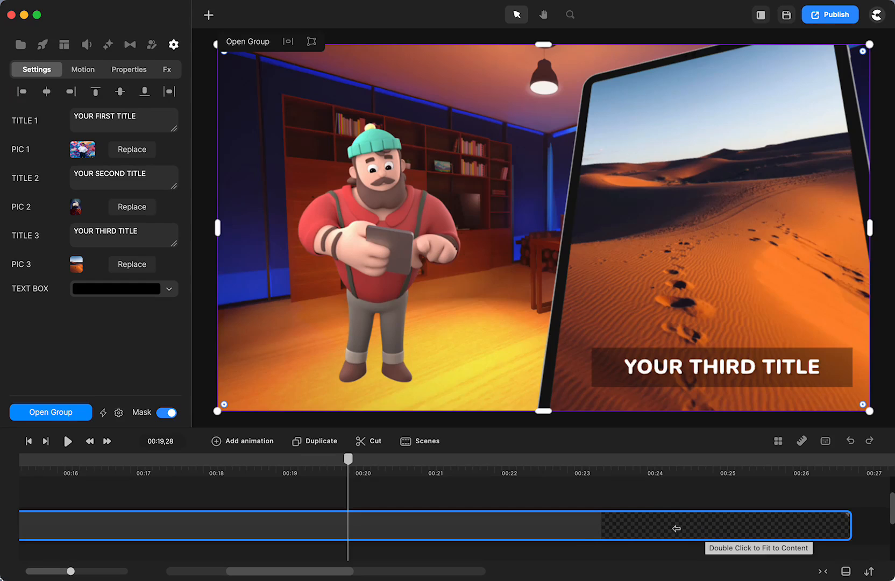
drag(348, 464, 474, 473)
Open the second IPAD SWIPE group and extend its Rounded Rect layer to about 00:15 and its IPAD layer to about 00:15.4.
double_click(431, 527)
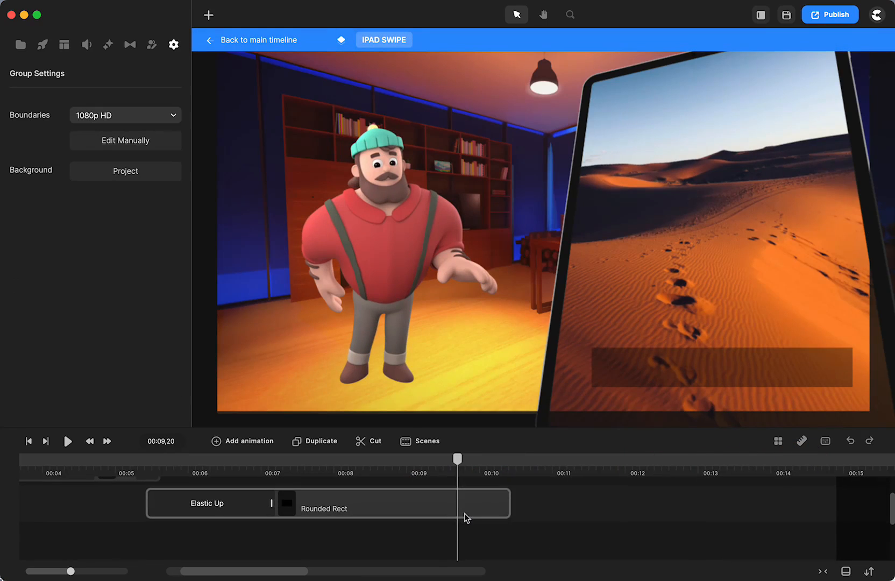
drag(509, 503, 843, 504)
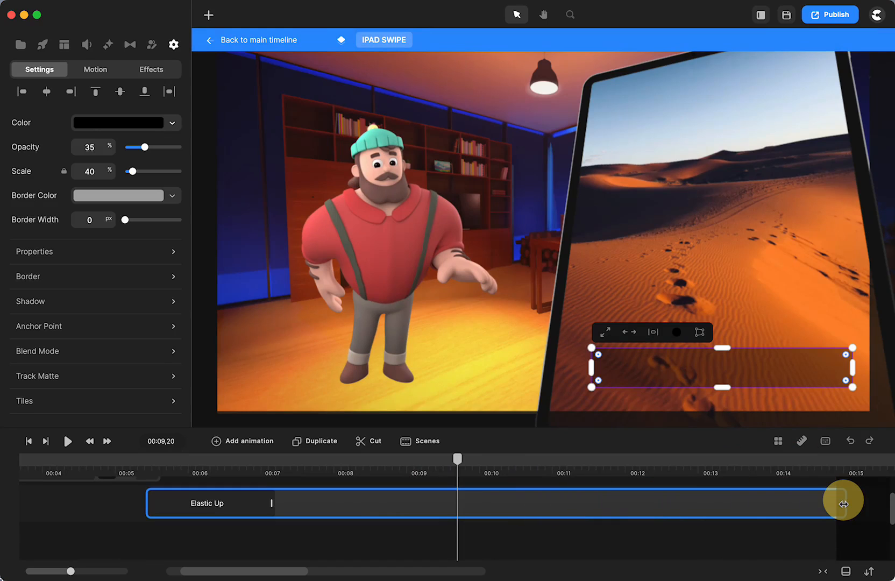
scroll(577, 527, down, 3)
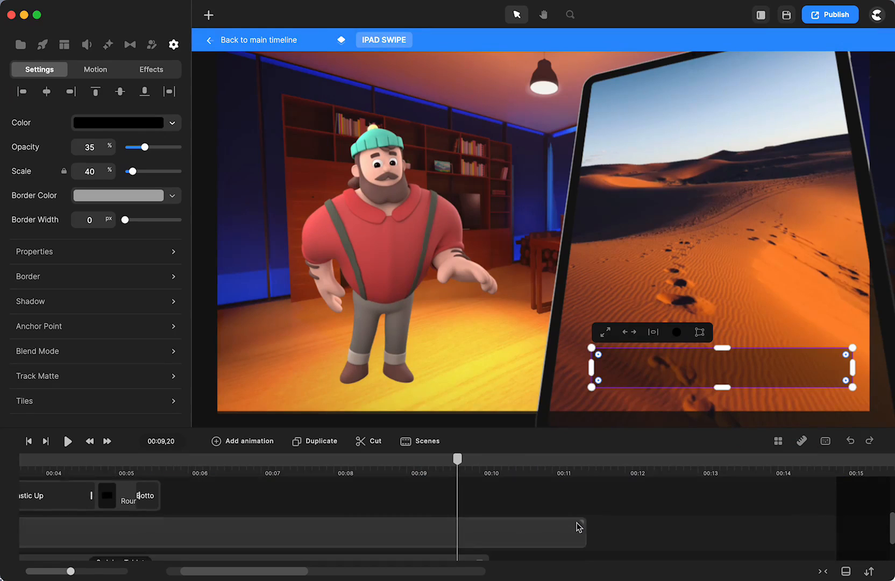
drag(584, 508, 873, 500)
scroll(597, 516, left, 5)
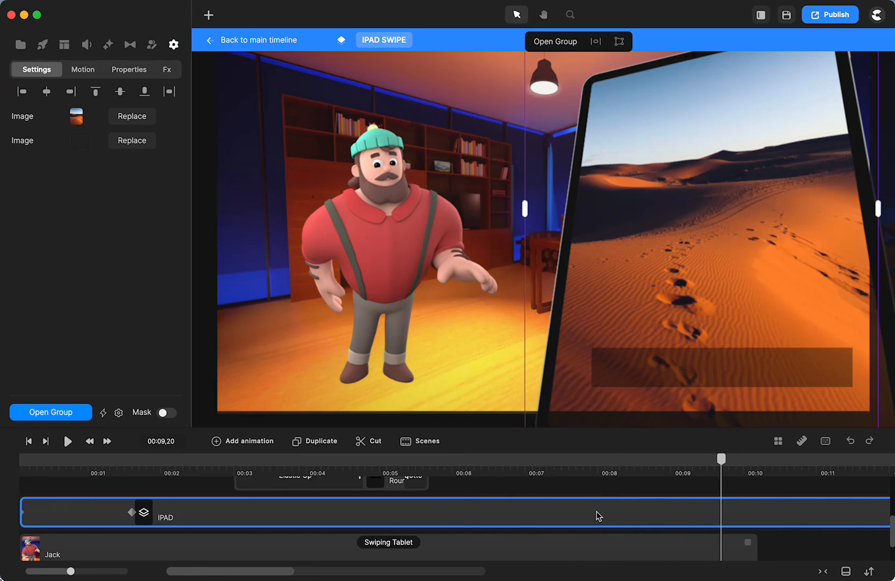
scroll(451, 524, right, 6)
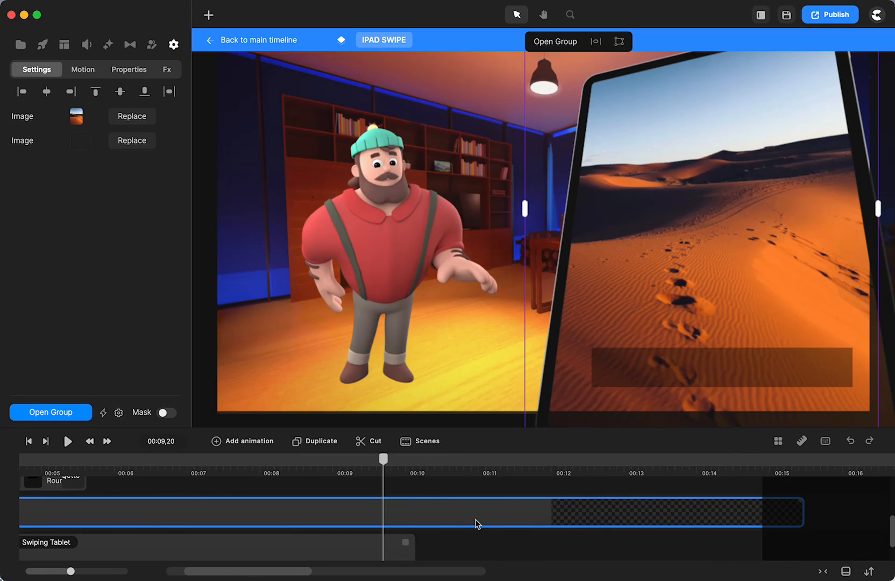
Extend the Jack and Office layers inside the IPAD SWIPE group past 00:15, beyond the end of the group's active range.
scroll(475, 523, down, 2)
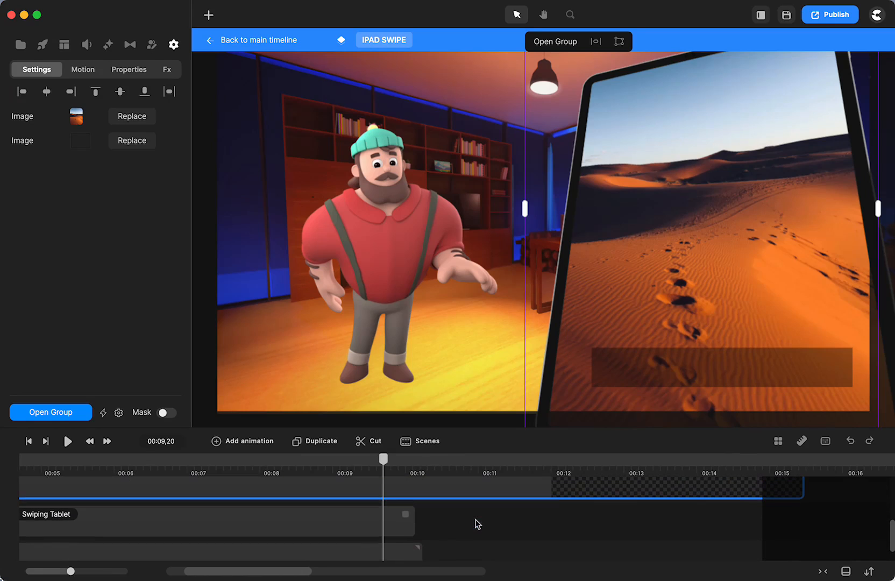
drag(405, 516, 835, 519)
scroll(505, 527, down, 2)
click(428, 506)
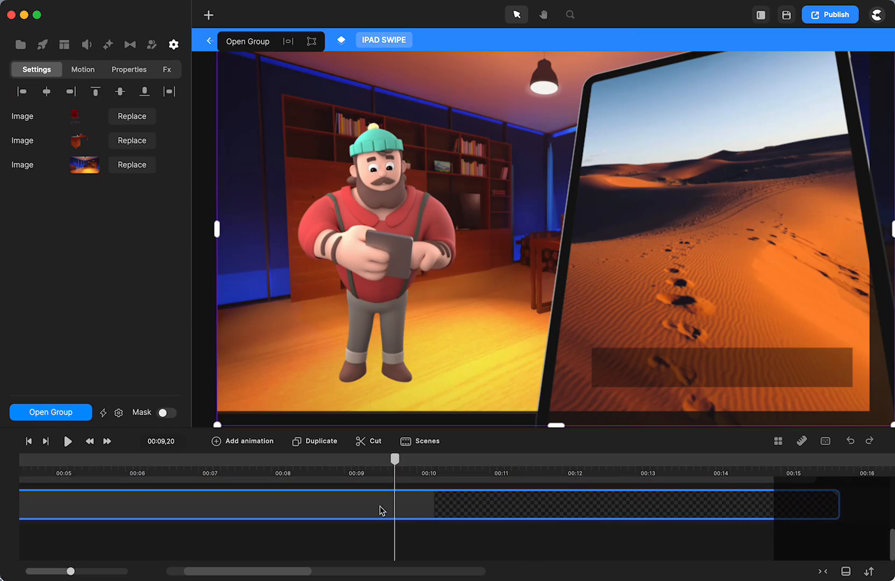
scroll(381, 510, left, 5)
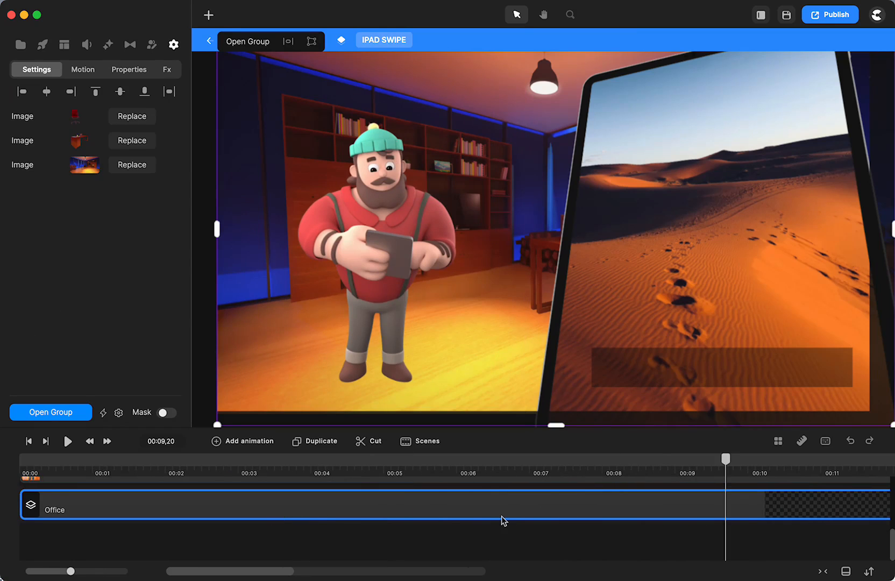
Open the nested Office group and extend its Chair and Office layers together to about 00:16.3.
double_click(525, 514)
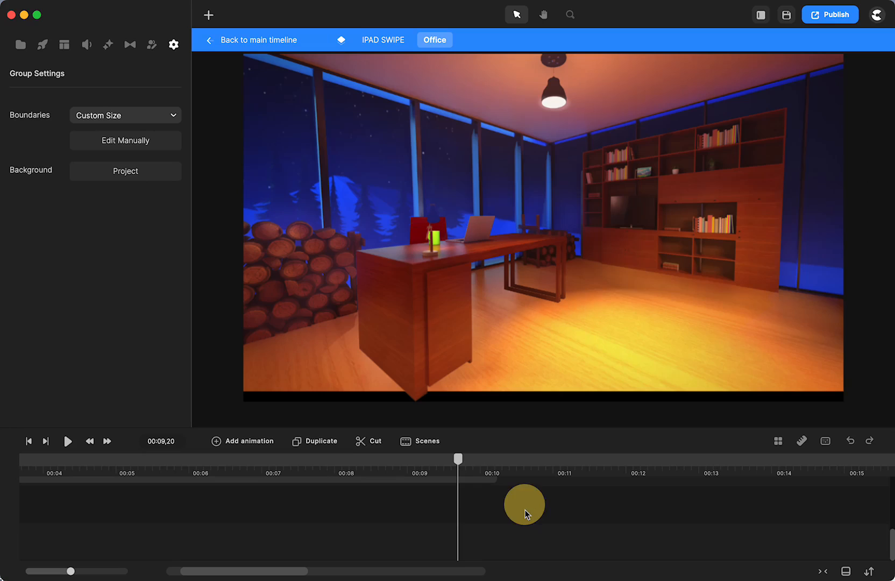
drag(548, 429, 540, 292)
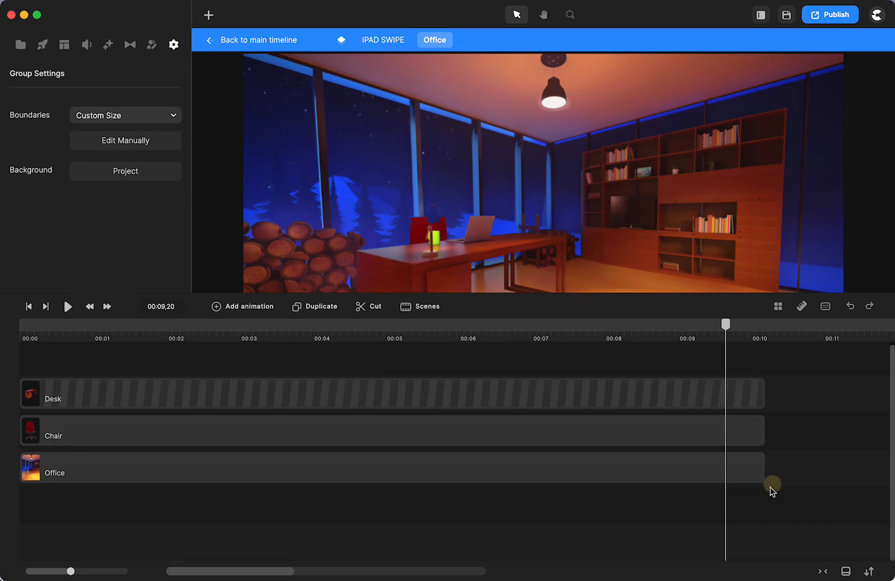
drag(773, 489, 752, 436)
scroll(751, 438, right, 6)
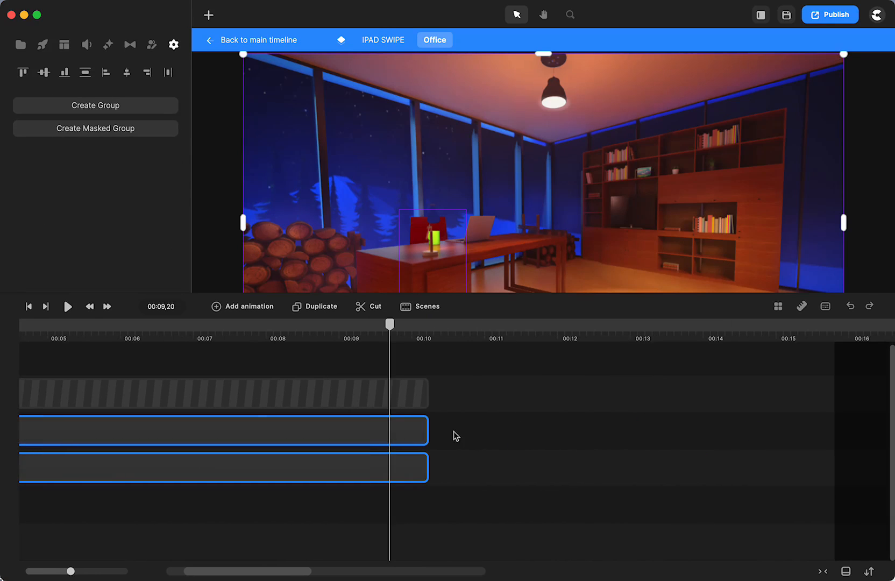
drag(426, 431, 869, 424)
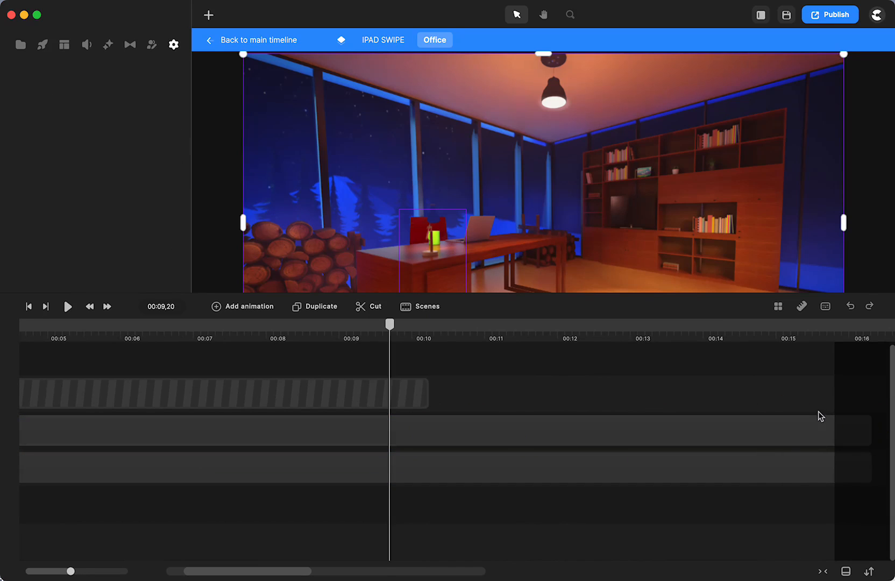
Return to the main timeline and extend the second IPAD SWIPE group to about 00:29.4.
click(279, 39)
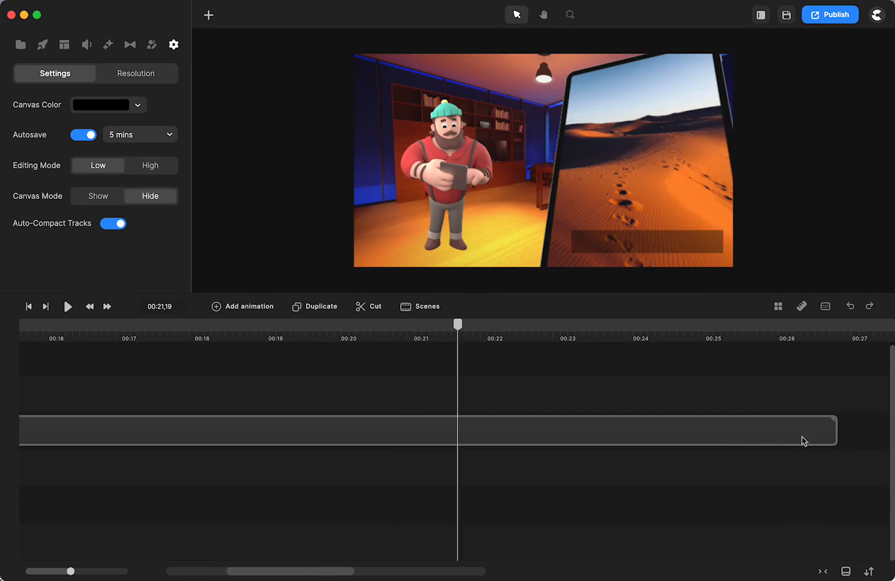
drag(836, 428, 880, 429)
scroll(881, 432, right, 2)
scroll(882, 437, right, 2)
drag(707, 436, 805, 436)
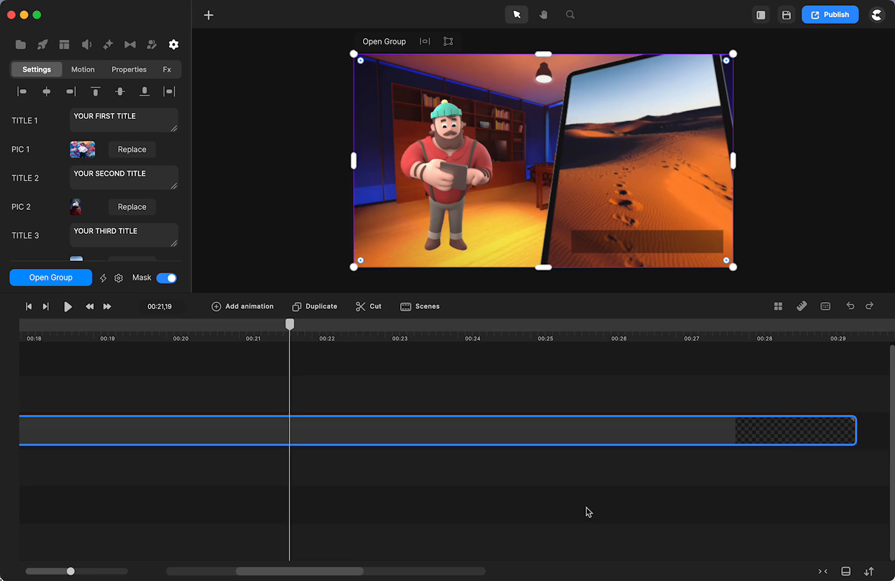
drag(581, 296, 578, 396)
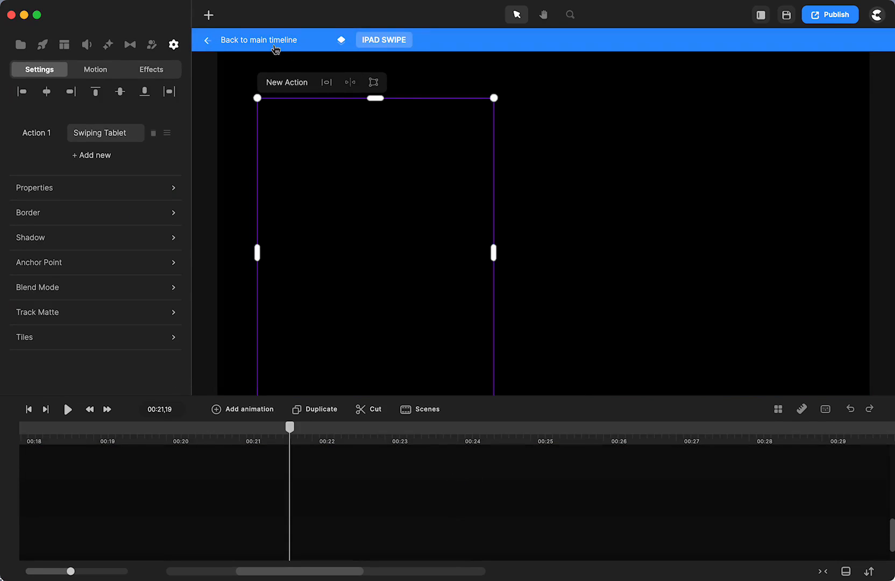
Return to the main timeline and replace the second IPAD SWIPE group with a fresh copy of the project scene at about 00:12.
click(275, 48)
scroll(317, 469, up, 2)
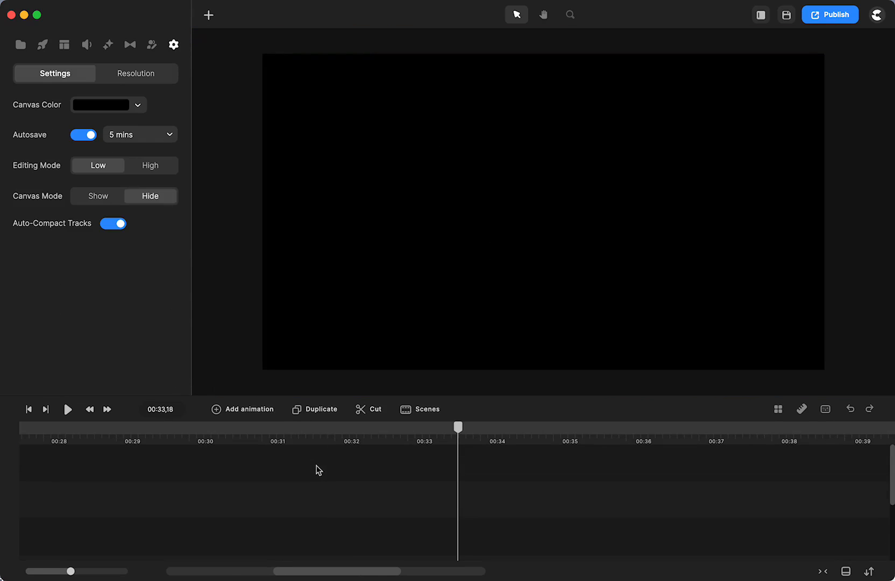
scroll(318, 468, left, 5)
scroll(317, 470, left, 10)
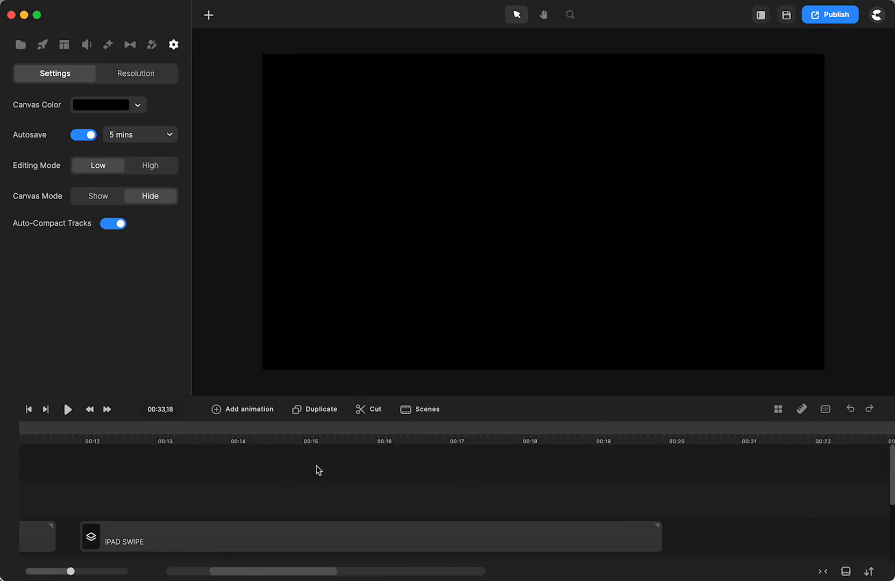
click(410, 438)
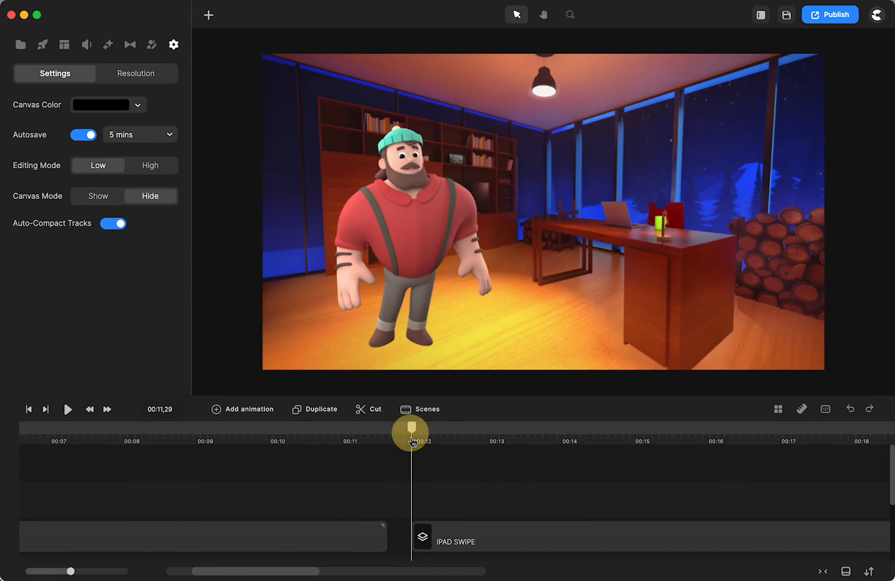
click(458, 540)
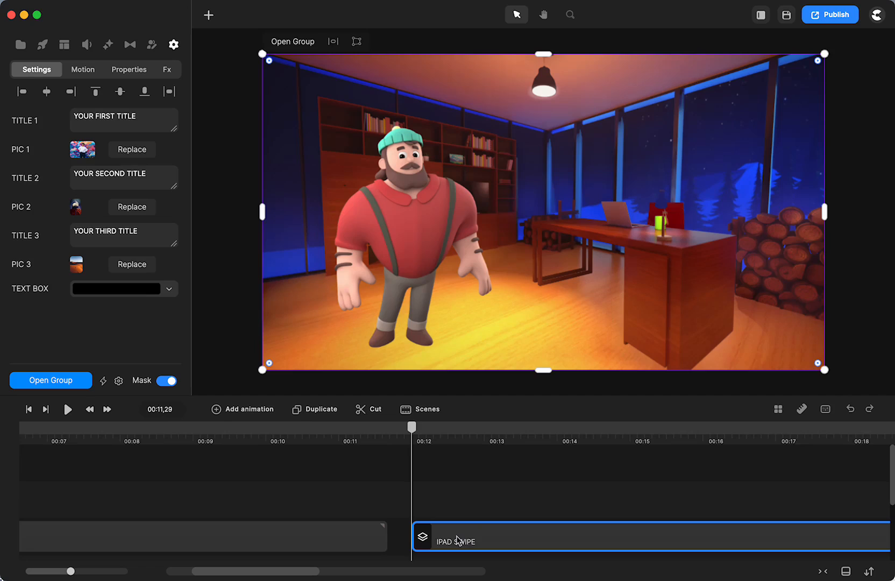
key(Delete)
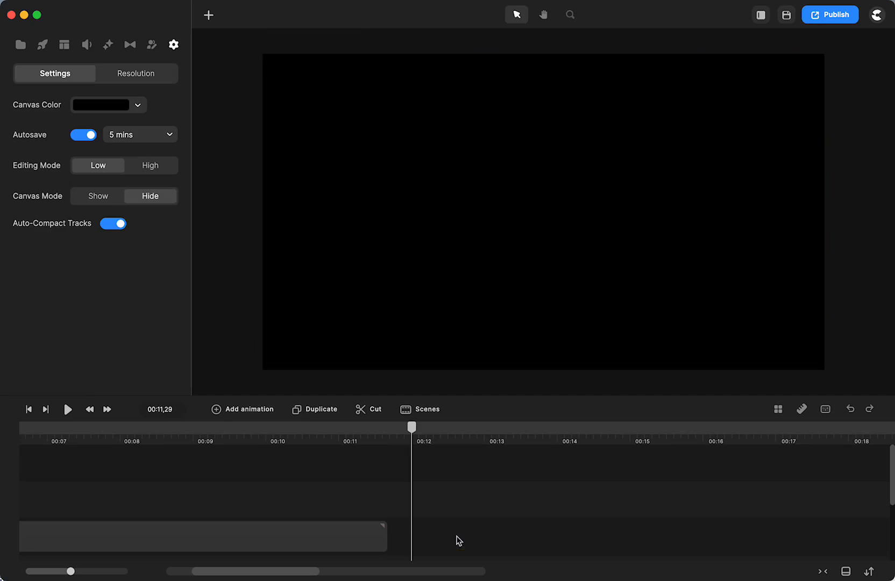
click(412, 409)
drag(440, 200, 444, 535)
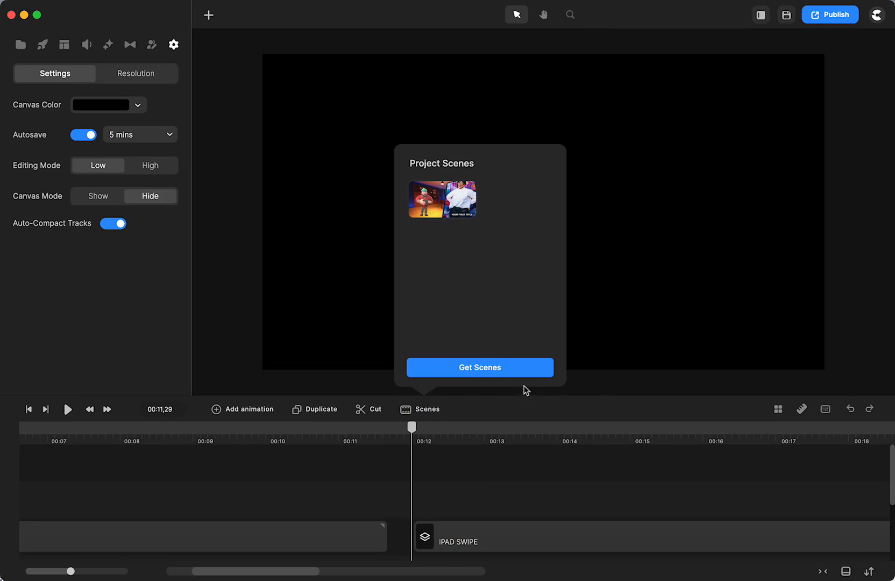
Preview the first group's ending at 00:10,27 and place the playhead at 00:18,11 in the newly added IPAD SWIPE group.
drag(413, 430, 431, 428)
click(583, 248)
drag(321, 431, 334, 426)
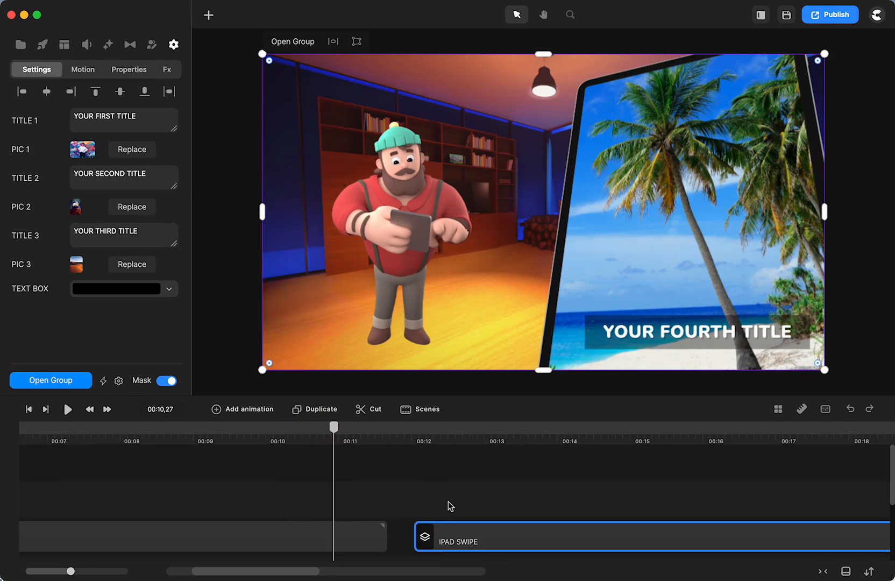
scroll(442, 506, right, 5)
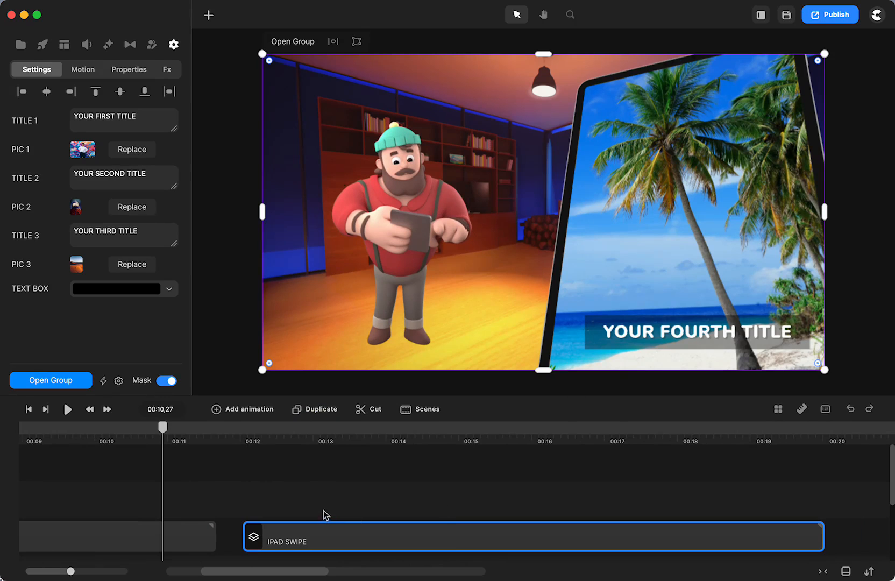
drag(163, 426, 711, 454)
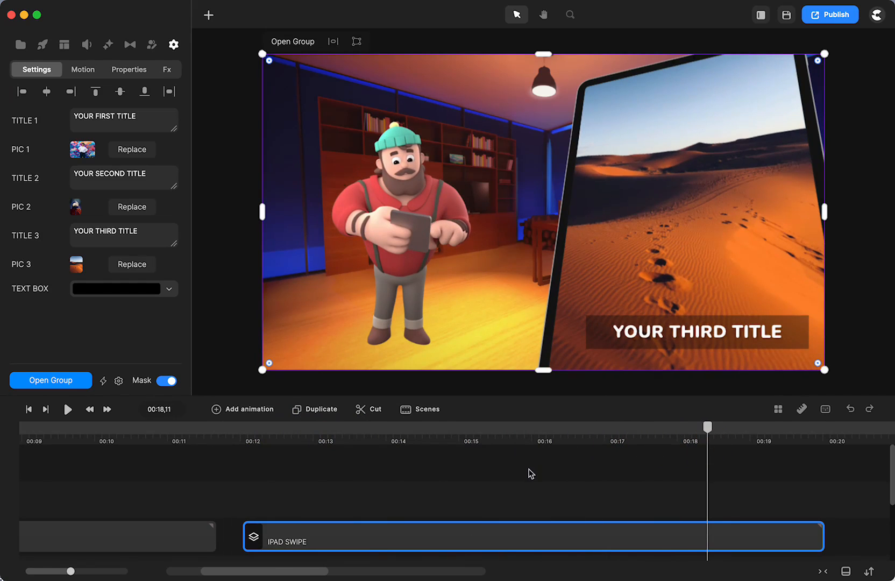
Enlarge the timeline area and open the newly added IPAD SWIPE group for editing.
scroll(531, 473, right, 5)
scroll(531, 474, down, 3)
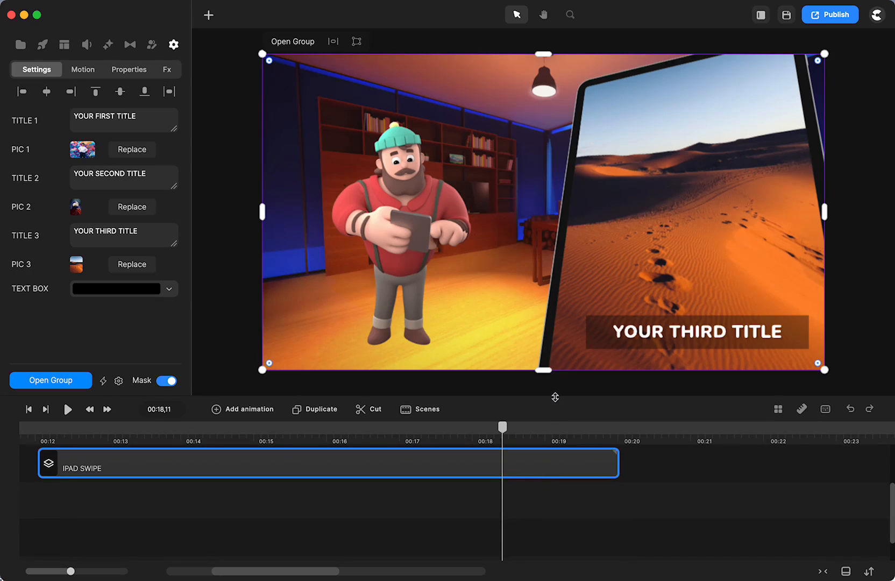
drag(555, 397, 539, 308)
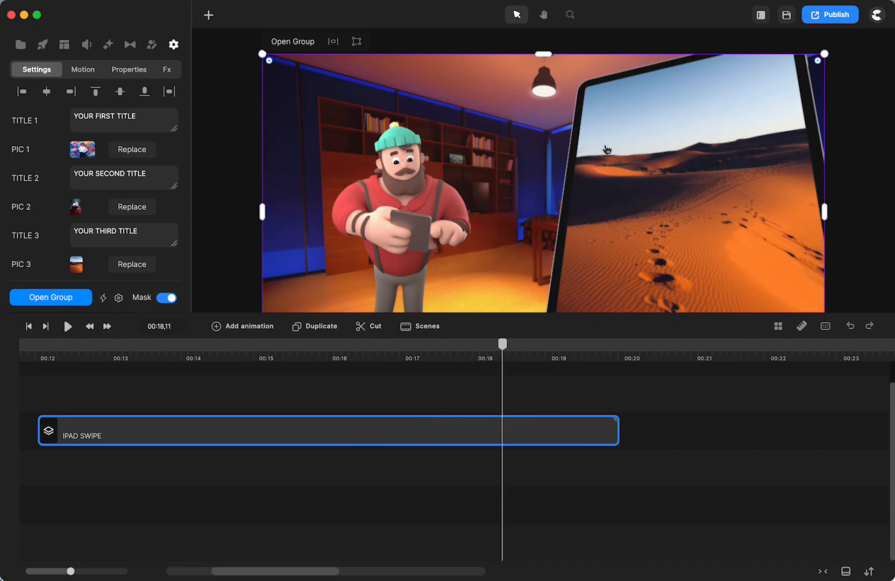
double_click(444, 438)
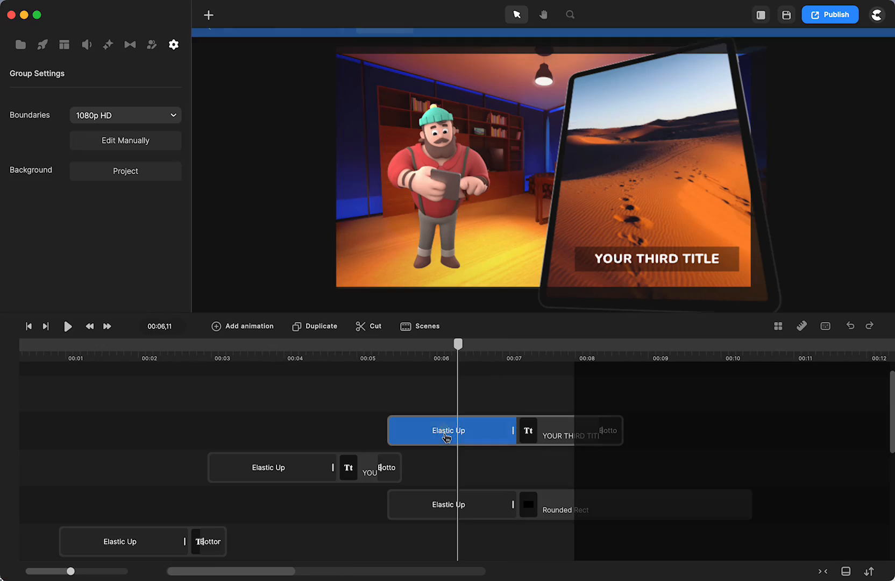
click(278, 42)
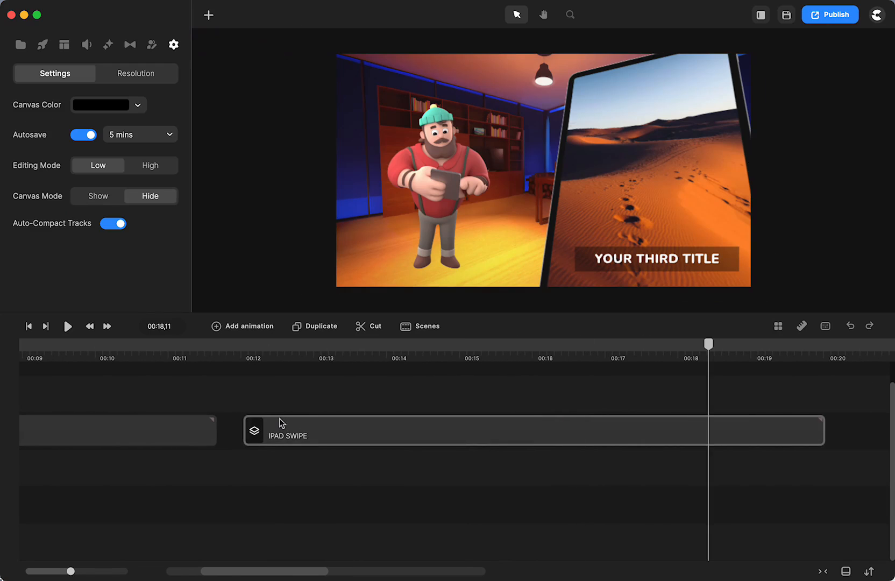
click(344, 434)
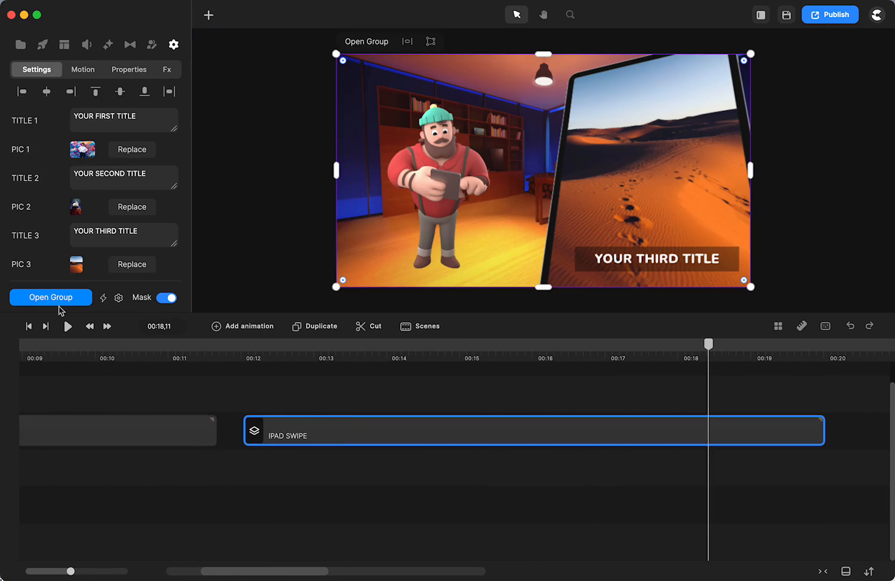
click(54, 299)
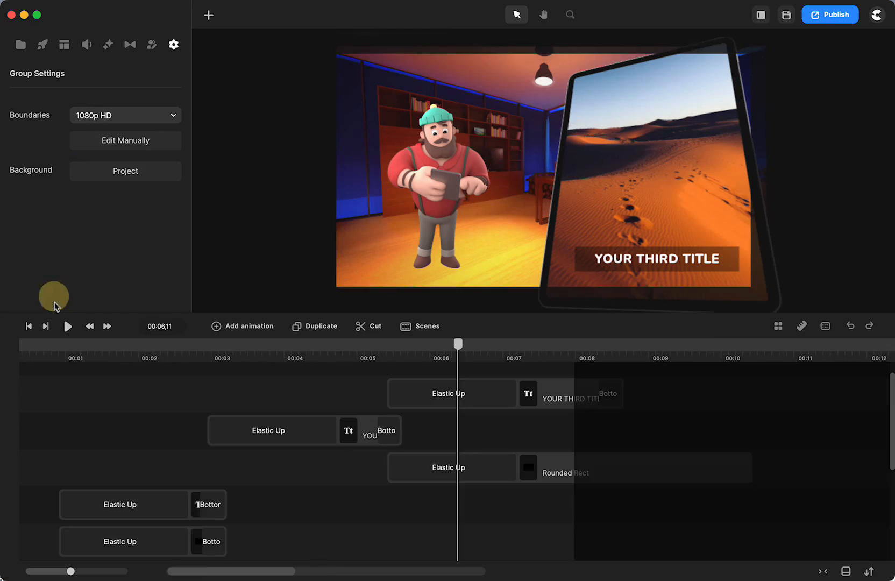
Extend the IPAD SWIPE group's active range to about 00:13.8 and select the YOUR THIRD TITLE text layer.
scroll(368, 472, up, 2)
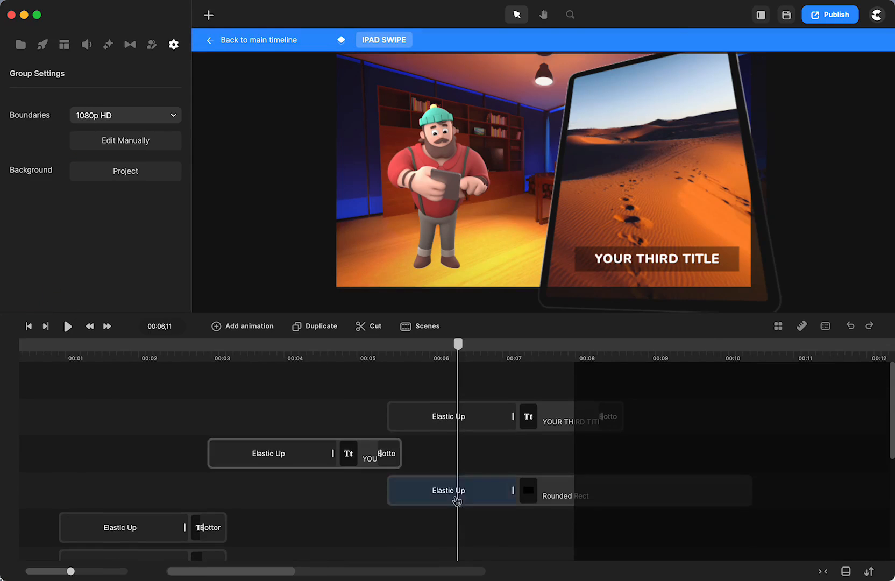
scroll(428, 490, right, 5)
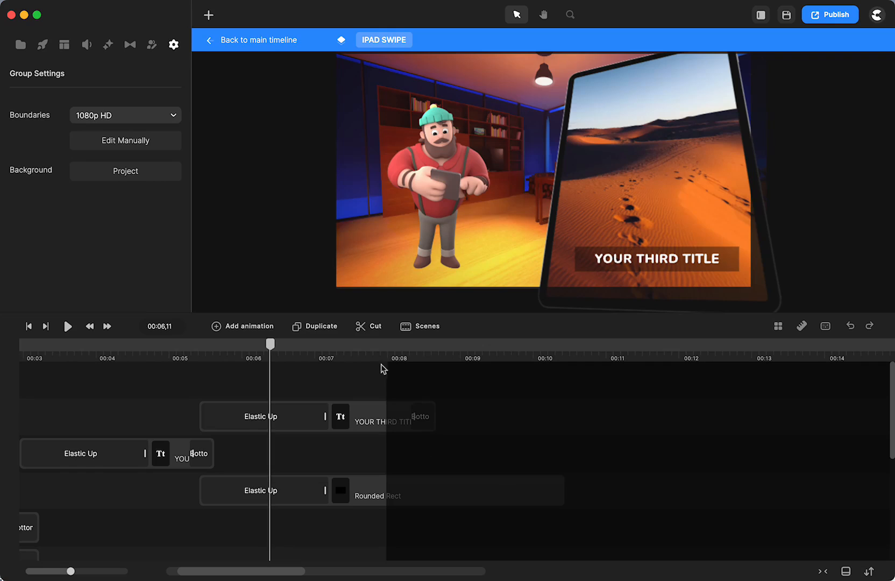
drag(388, 375, 812, 381)
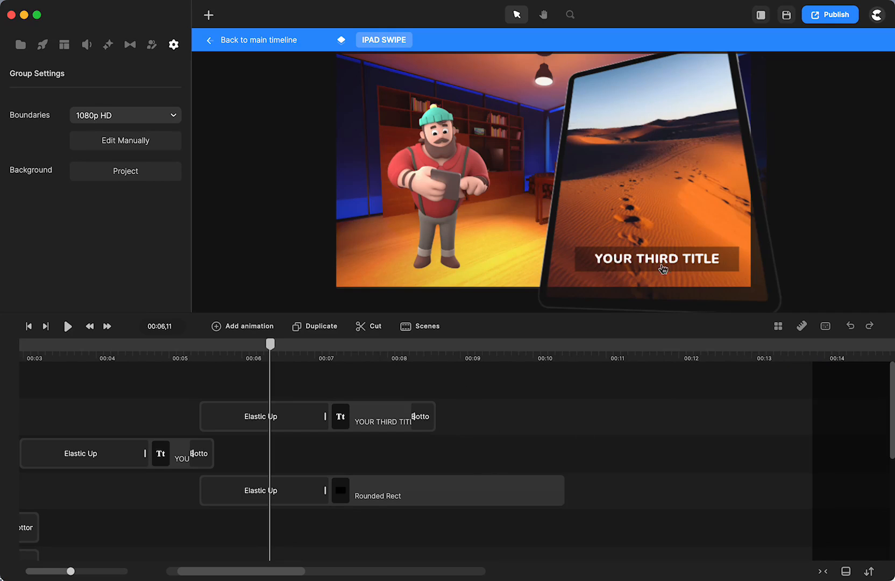
click(348, 420)
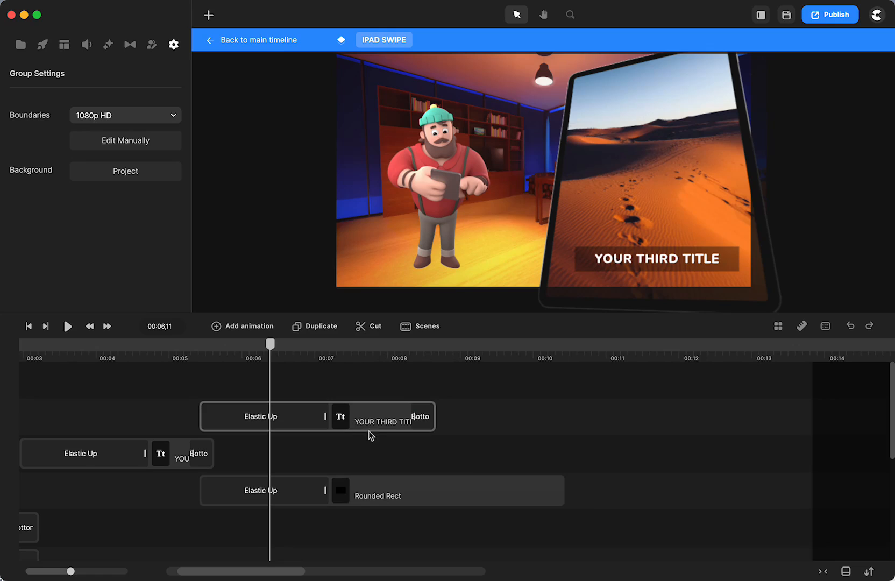
click(374, 429)
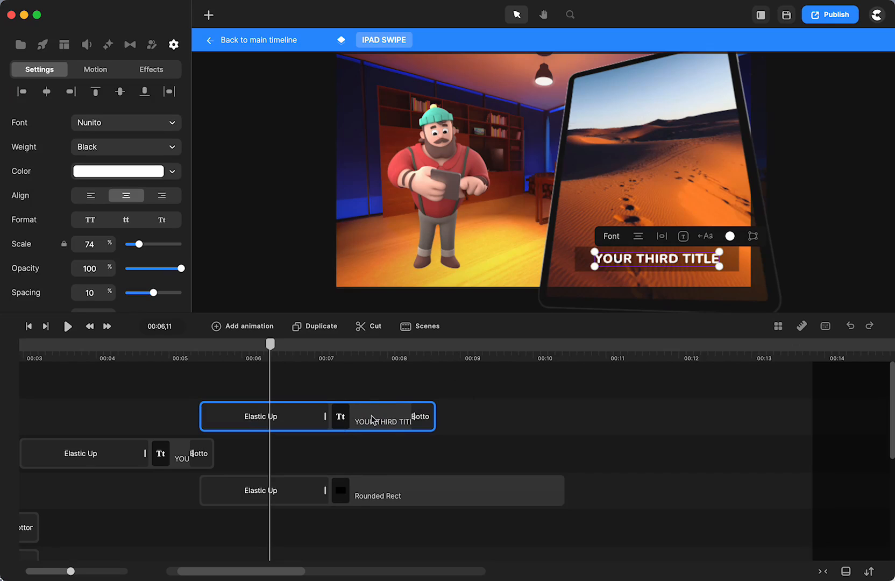
Duplicate the YOUR THIRD TITLE text layer and move the copy to start at about 00:08.1.
click(386, 453)
click(369, 426)
click(321, 327)
drag(364, 418, 571, 409)
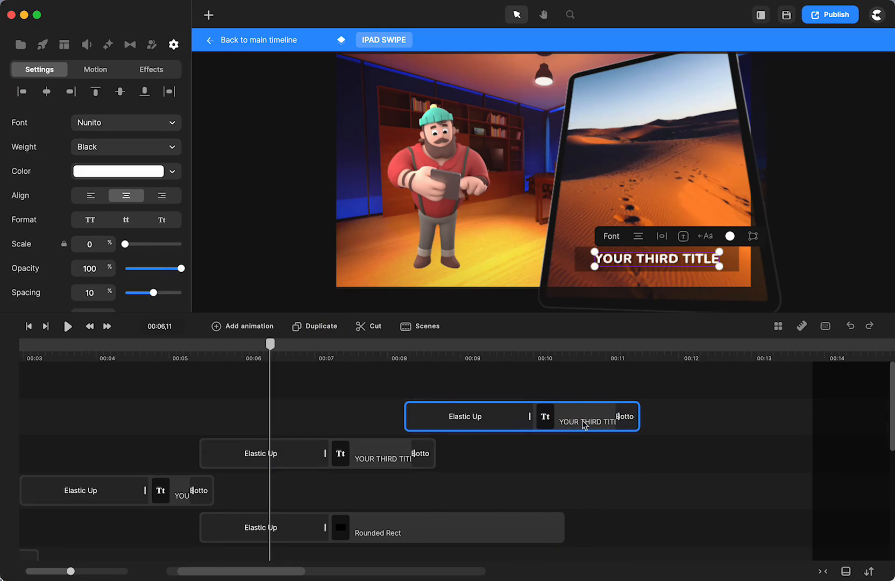
Rename the duplicated text layer as YOUR FOURTH TITLE.
right_click(584, 424)
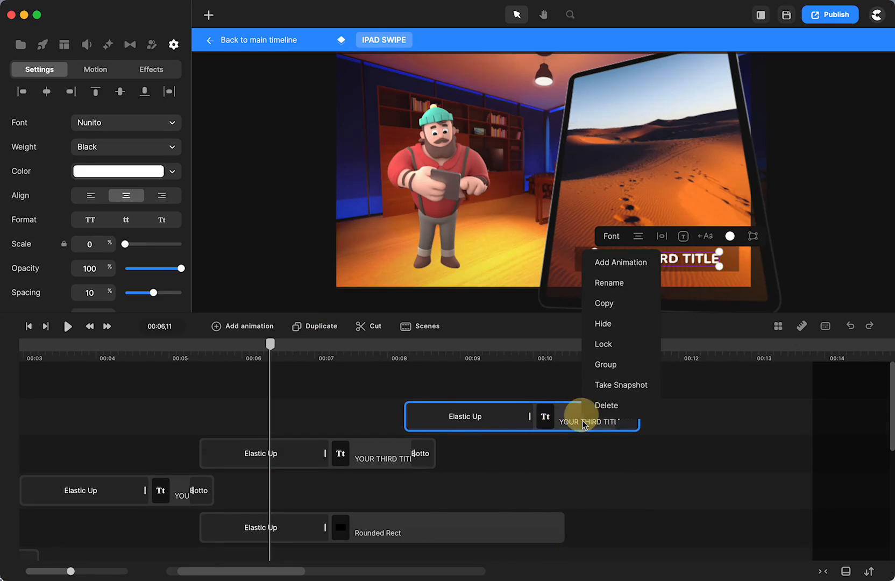
click(607, 284)
double_click(455, 416)
text(Four)
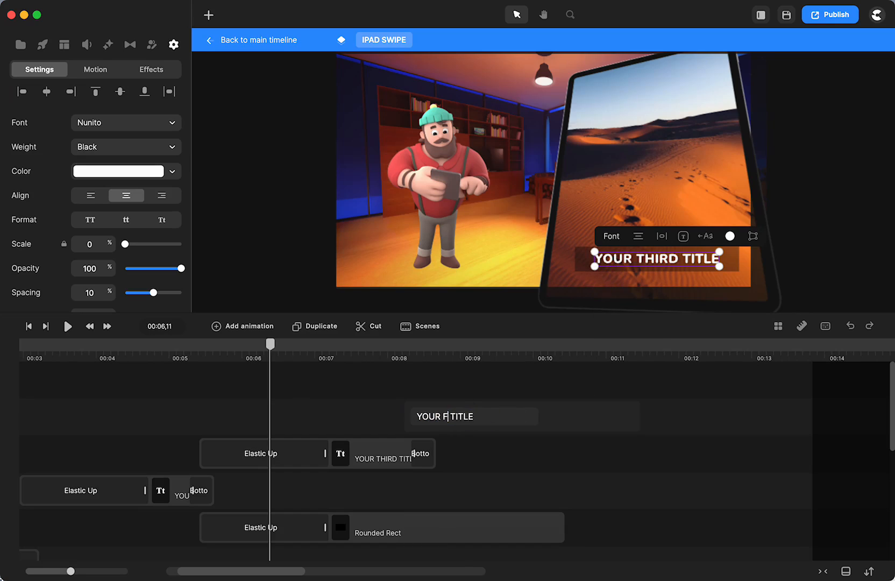
key(BackSpace)
key(BackSpace)
key(BackSpace)
text(OURTH)
click(533, 493)
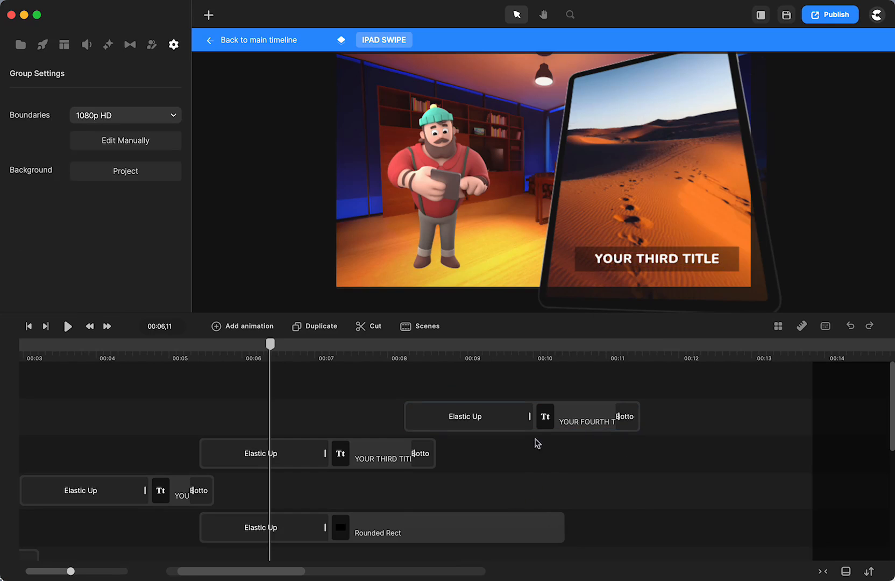
Duplicate the third title's Rounded Rect layer and move the copy to start at about 00:09.3 in the second title's row.
click(386, 535)
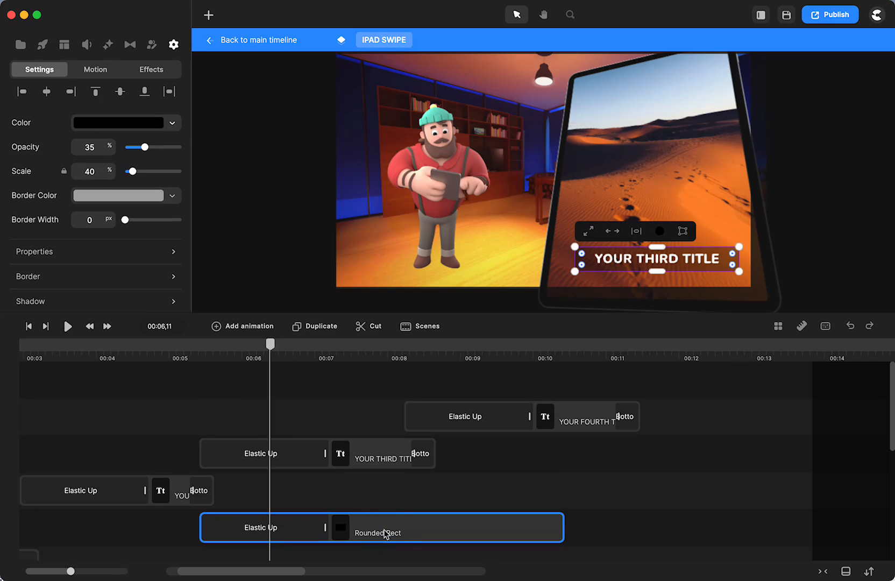
click(316, 326)
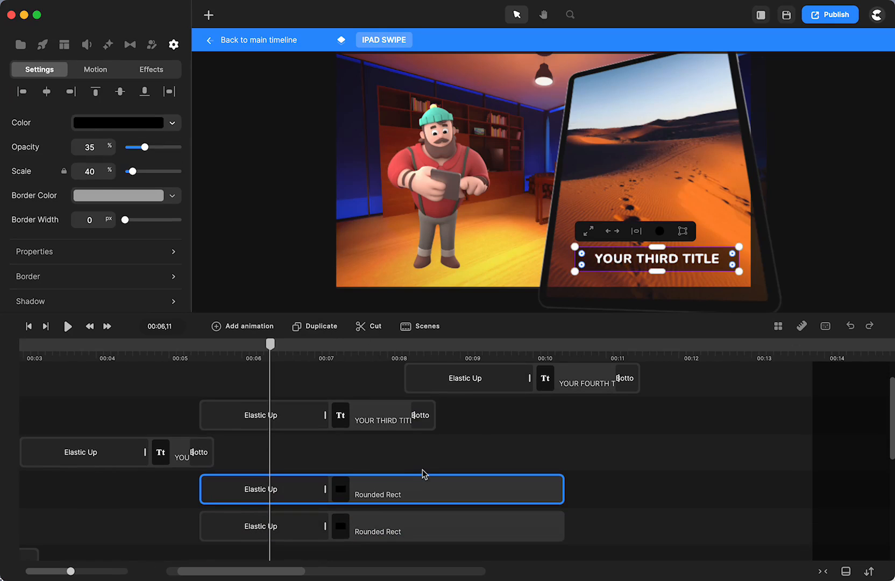
drag(381, 533, 569, 540)
scroll(569, 541, right, 5)
drag(472, 531, 577, 457)
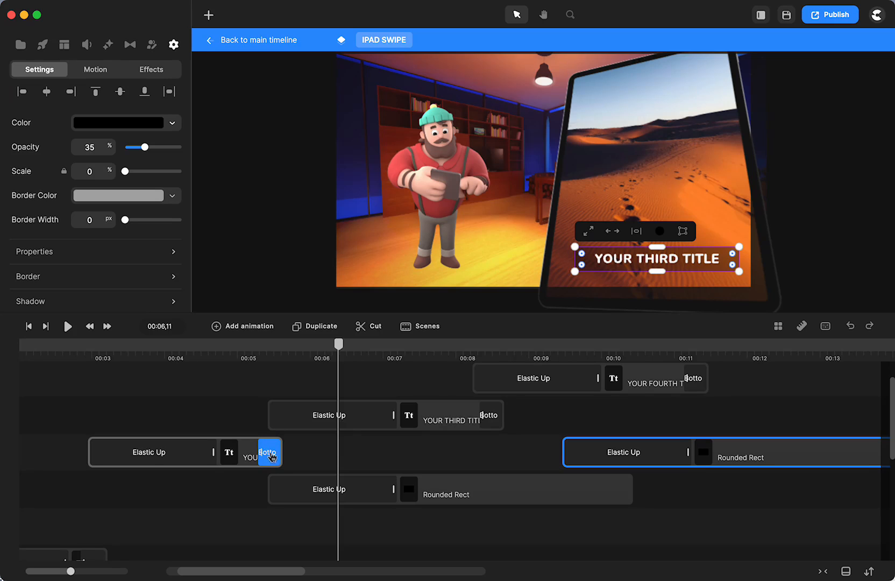
Move the YOUR FOURTH TITLE layer to start at about 00:08.3 and place the playhead at 00:09,11.
drag(632, 383, 647, 429)
click(577, 458)
drag(340, 347, 453, 353)
drag(469, 352, 531, 381)
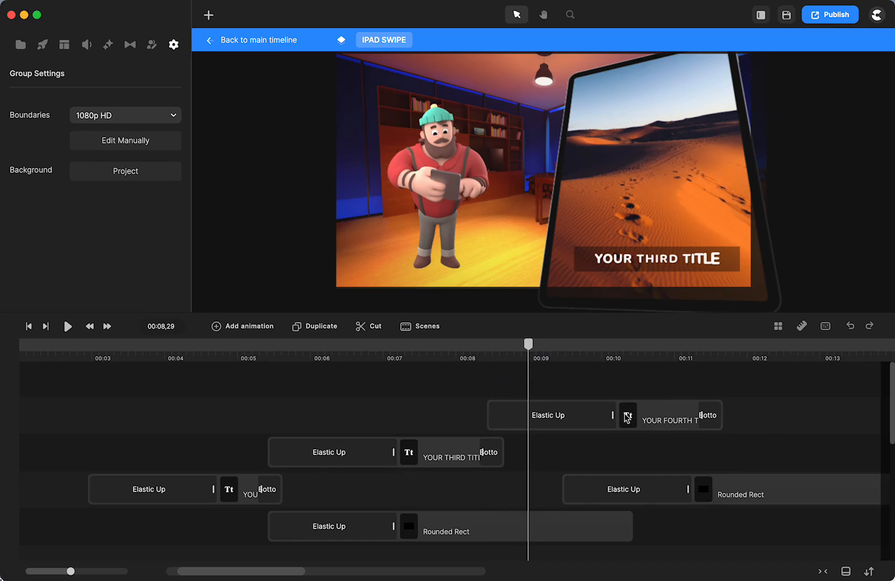
drag(530, 346, 561, 353)
Change the word THIRD to FOURTH in the duplicated title's text on the tablet.
click(666, 263)
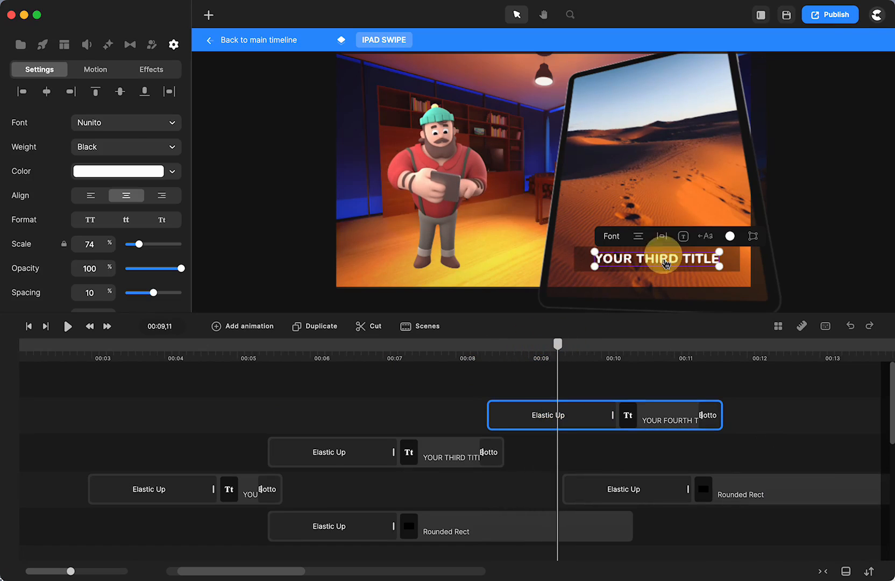
double_click(663, 258)
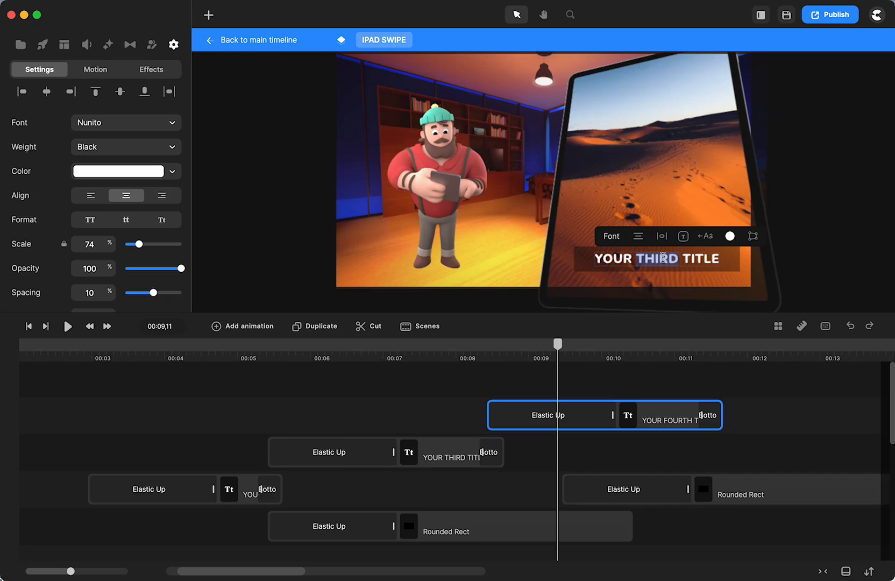
text(FOURTH)
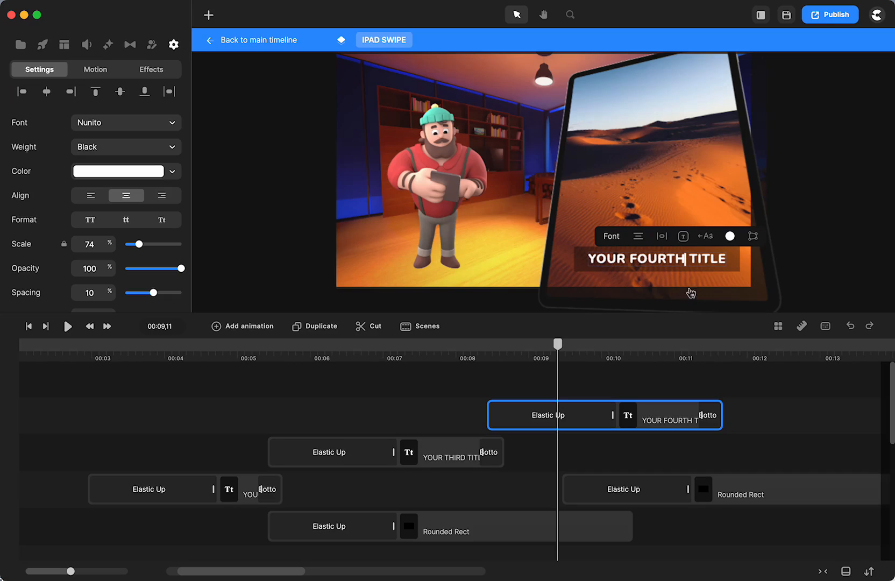
click(767, 440)
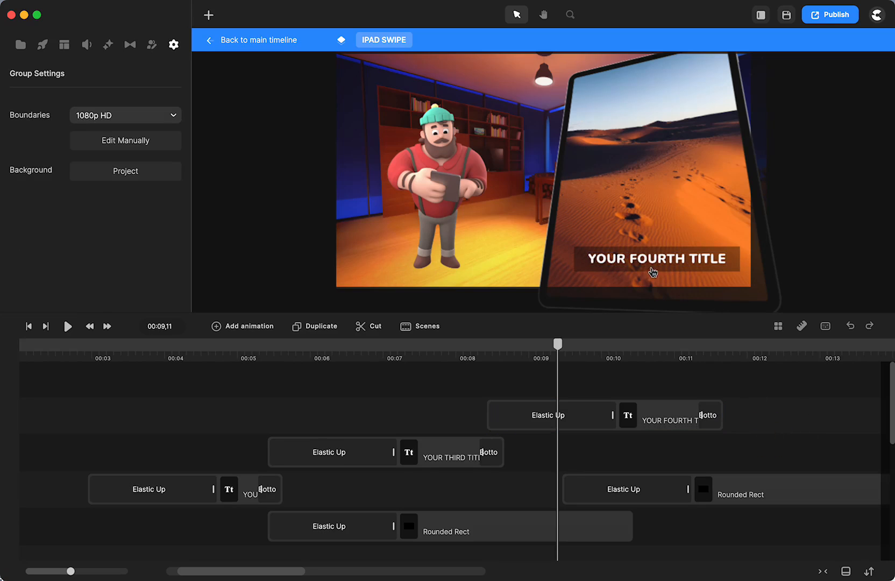
Try PALM TREES as the fourth title's text on the tablet, and replace it with FOURTH TITLE.
triple_click(654, 260)
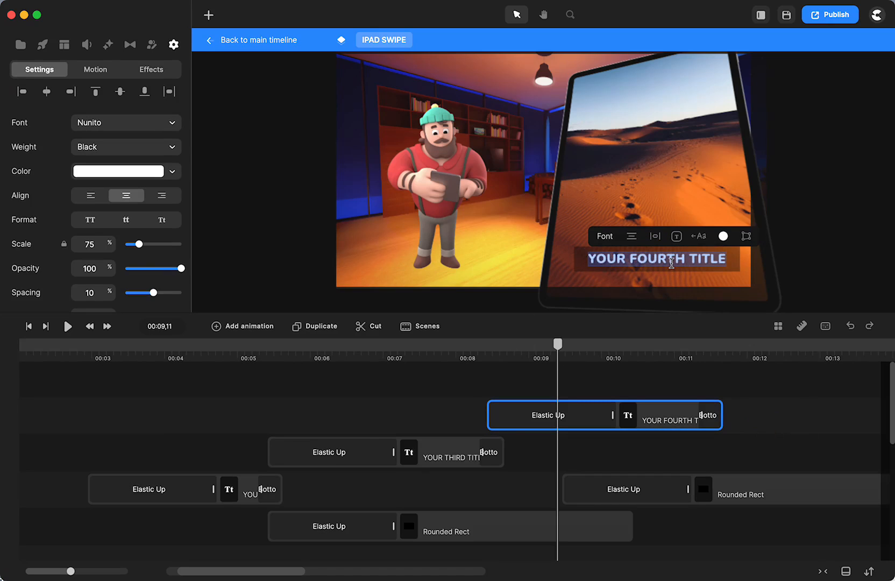
text(PALM TREES)
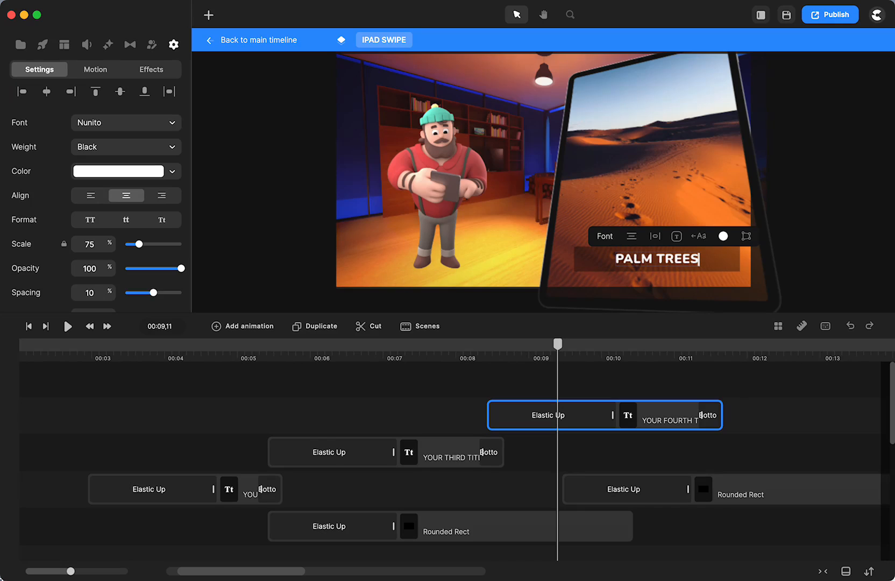
key(BackSpace)
key(BackSpace)
key(BackSpace)
key(BackSpace)
key(BackSpace)
key(BackSpace)
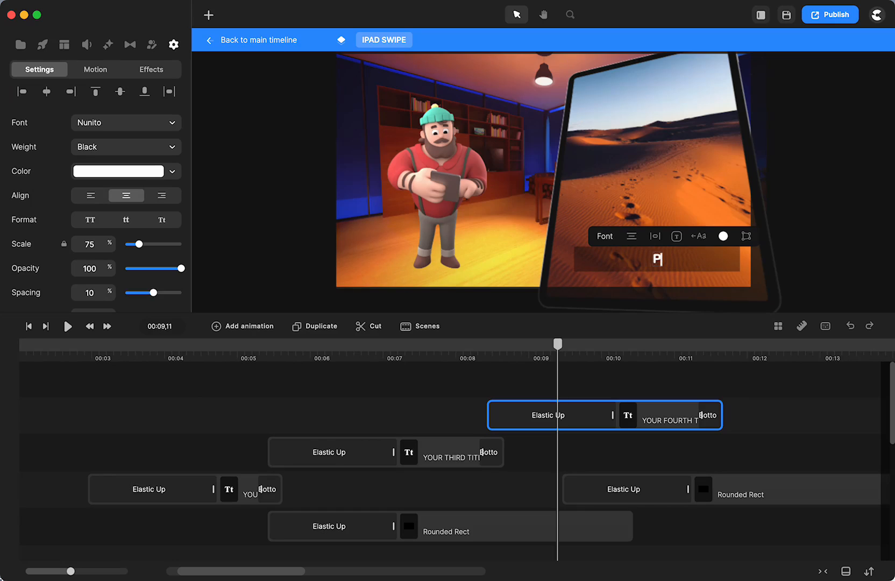
text(FOURTH TITLE)
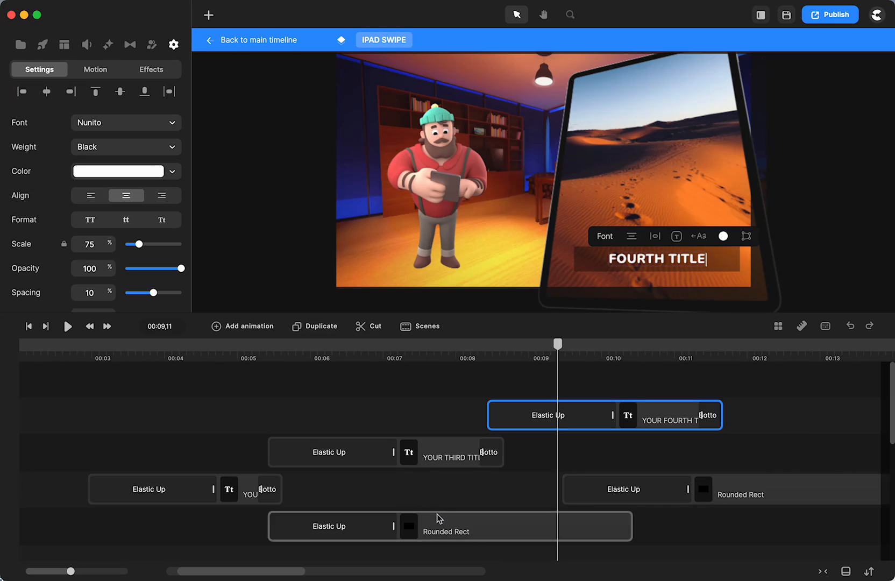
Locate the second title's layers around 00:03,18 and select the Rounded Rect behind that title.
scroll(437, 519, down, 5)
scroll(438, 517, left, 3)
scroll(437, 518, left, 3)
scroll(437, 518, down, 2)
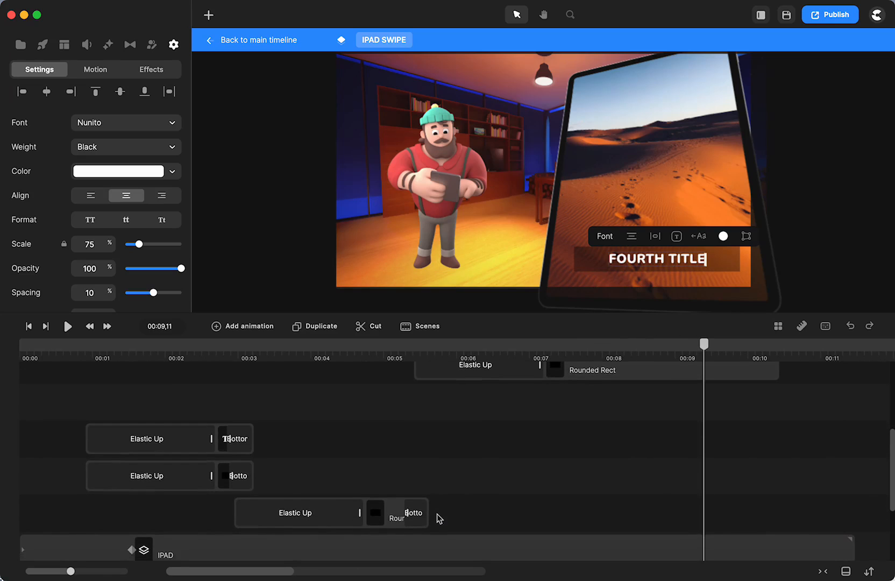
scroll(437, 518, up, 3)
click(288, 350)
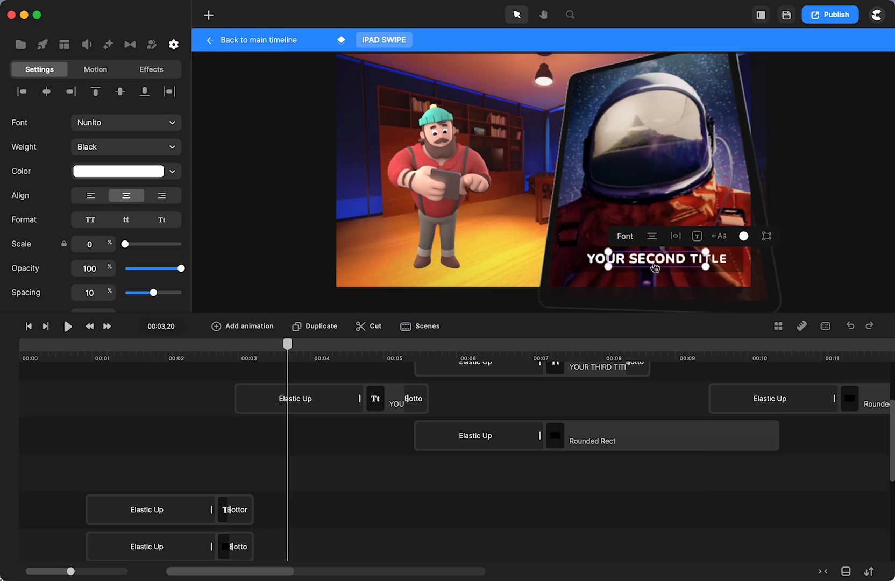
mouse_move(289, 354)
mouse_down()
mouse_move(256, 352)
mouse_move(282, 357)
mouse_up()
scroll(300, 463, down, 3)
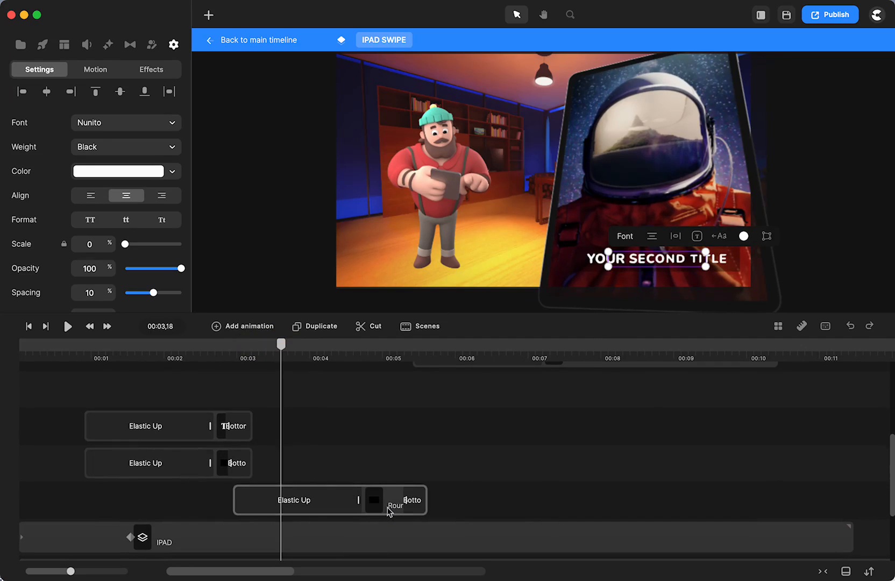
click(390, 511)
Compare how the second and third titles' text and Rounded Rect layers are timed, scrubbing to 00:05,11 and 00:06,26.
scroll(304, 490, up, 3)
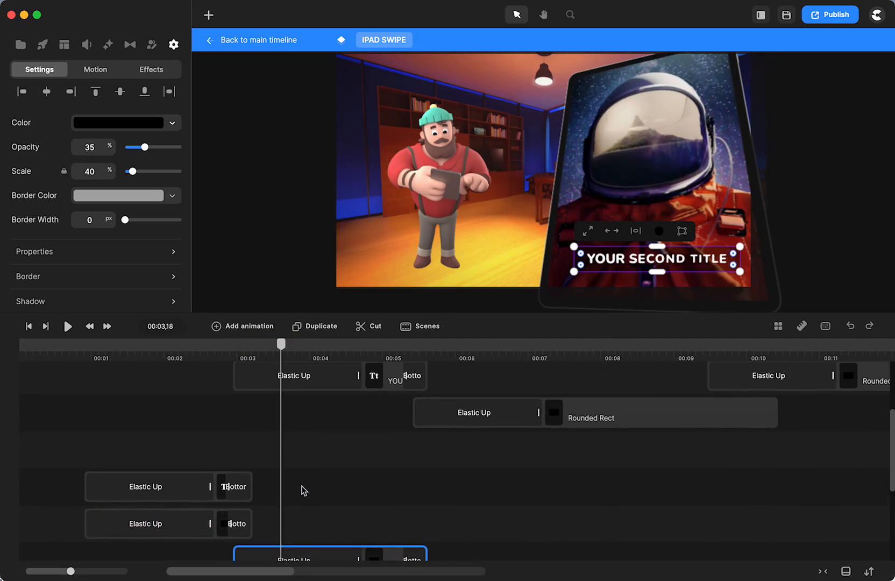
scroll(304, 490, down, 3)
scroll(304, 490, up, 5)
scroll(303, 490, down, 1)
scroll(304, 490, up, 1)
scroll(304, 490, down, 2)
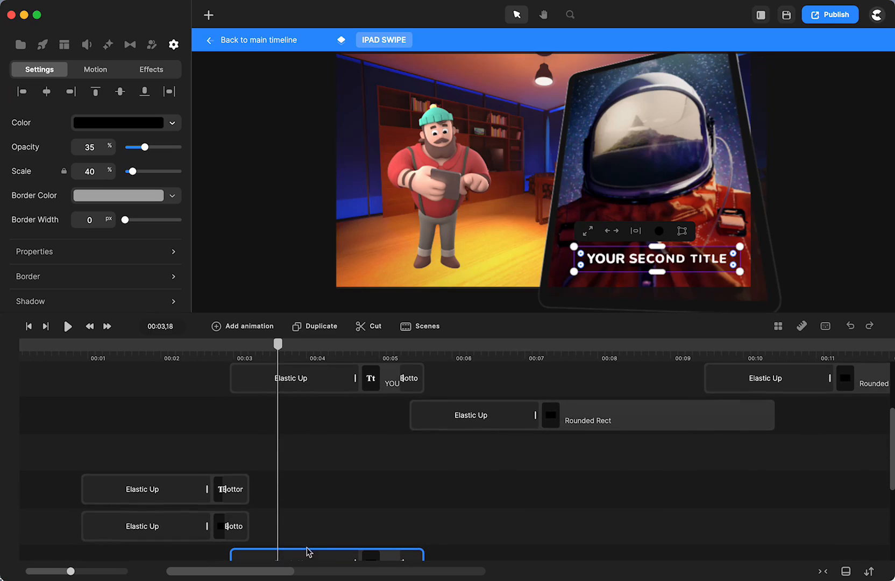
scroll(332, 471, up, 2)
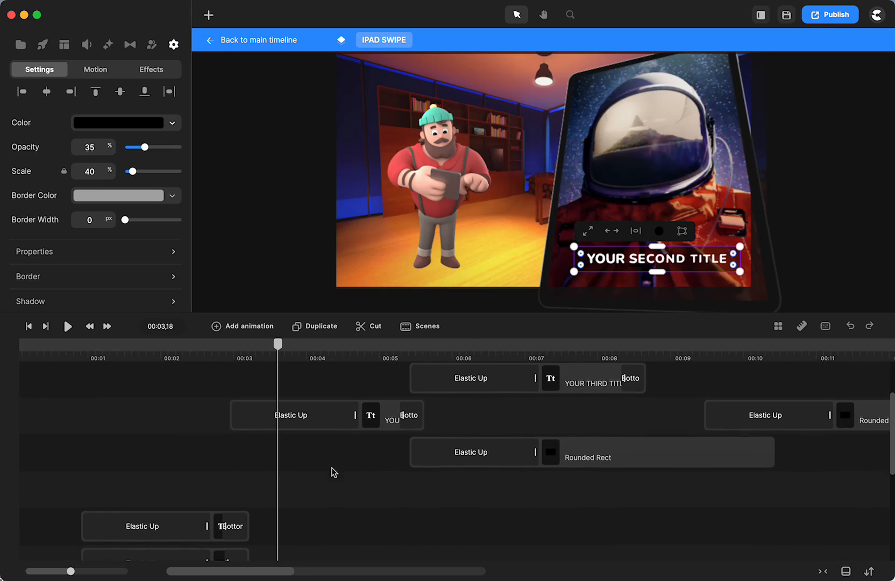
drag(278, 344, 410, 365)
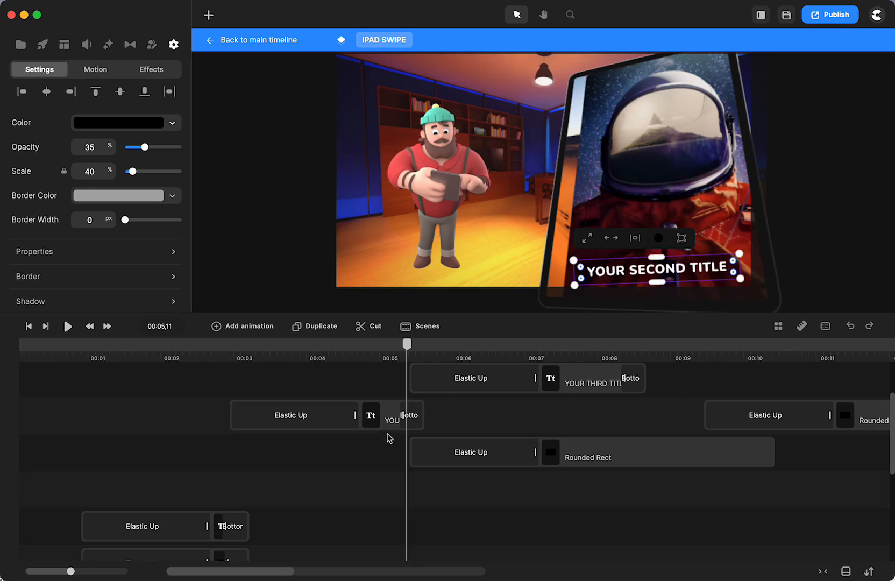
drag(384, 423, 374, 506)
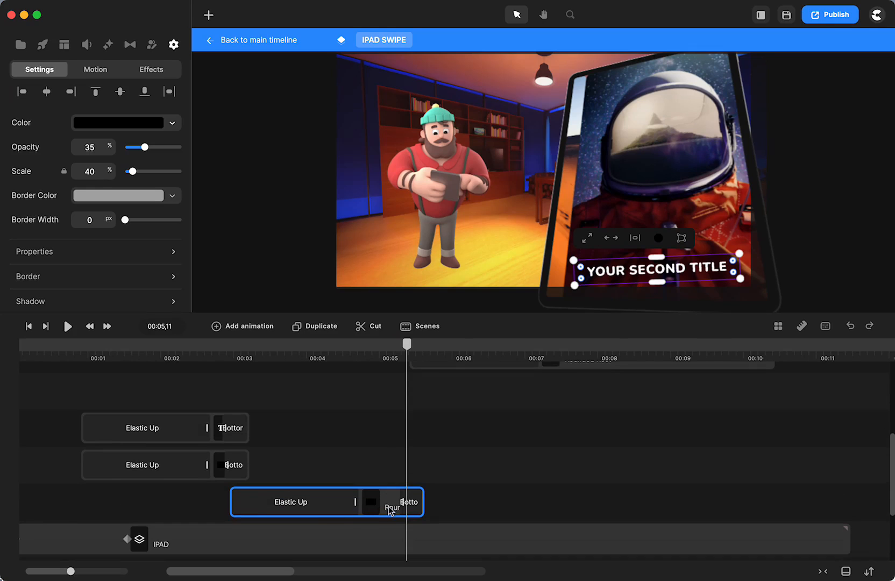
scroll(390, 510, up, 3)
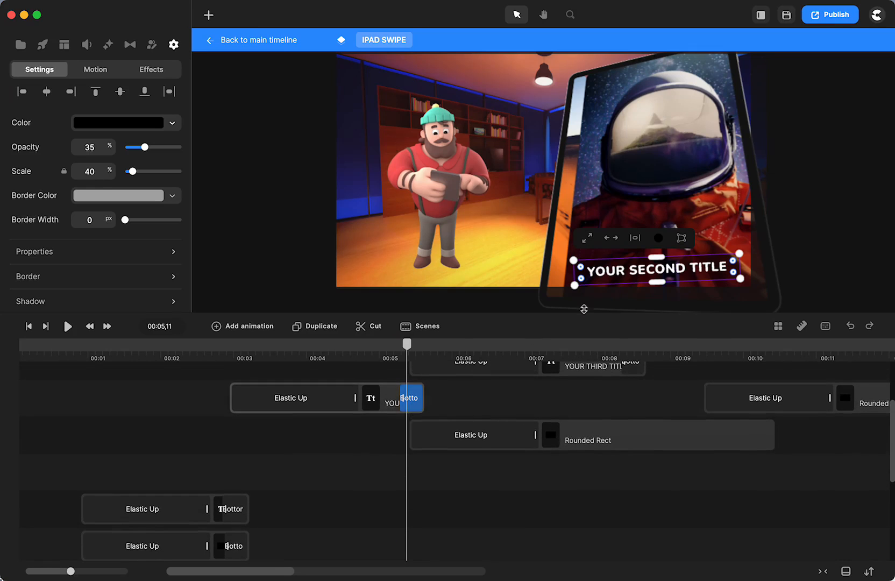
drag(406, 344, 516, 355)
scroll(539, 388, up, 1)
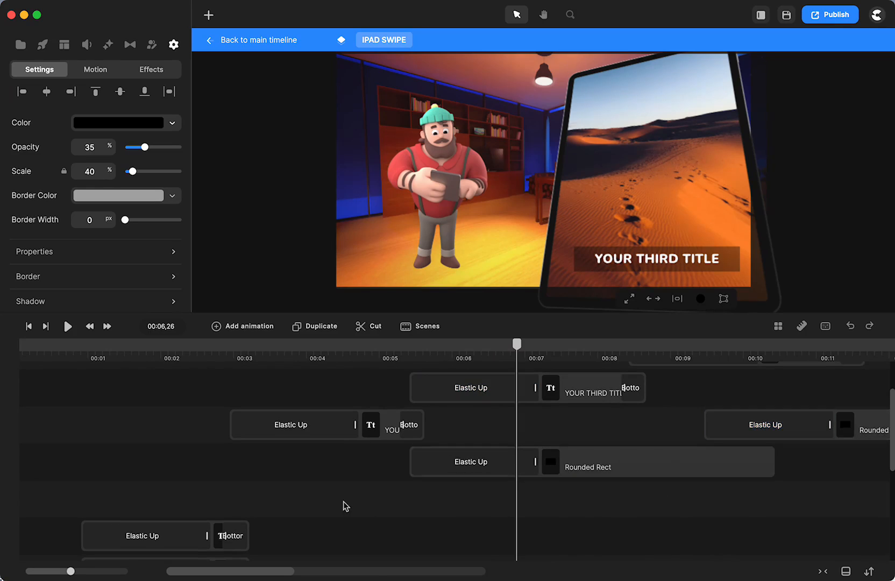
Inspect the Bottom exit animation and its preset settings on the second title's Rounded Rect, with the playhead at 00:05,08.
scroll(344, 506, down, 2)
scroll(344, 505, down, 1)
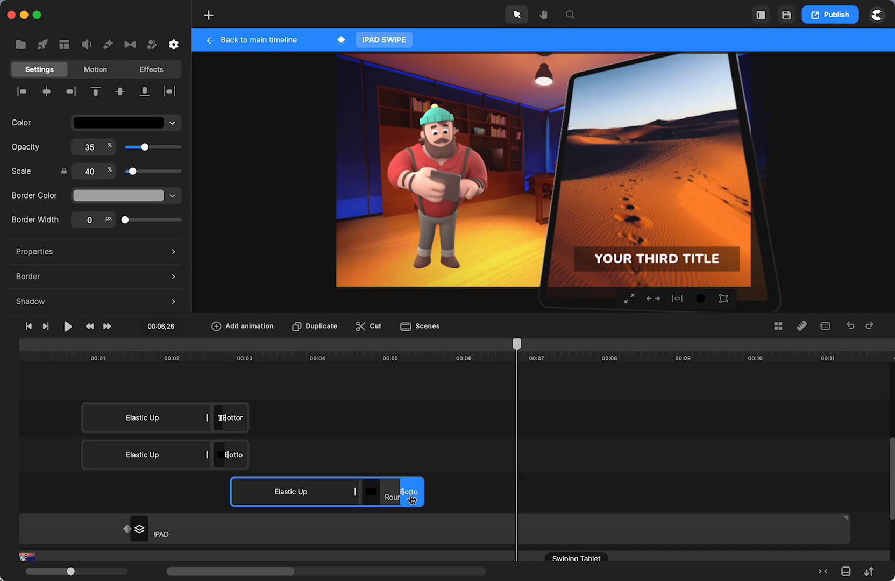
click(410, 497)
mouse_move(412, 353)
mouse_down()
mouse_move(368, 353)
mouse_move(400, 352)
mouse_up()
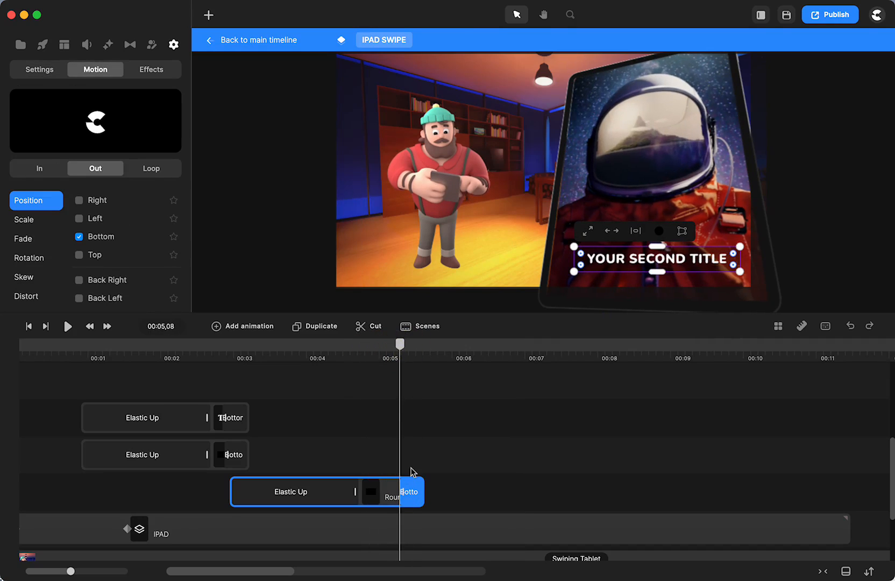
click(410, 495)
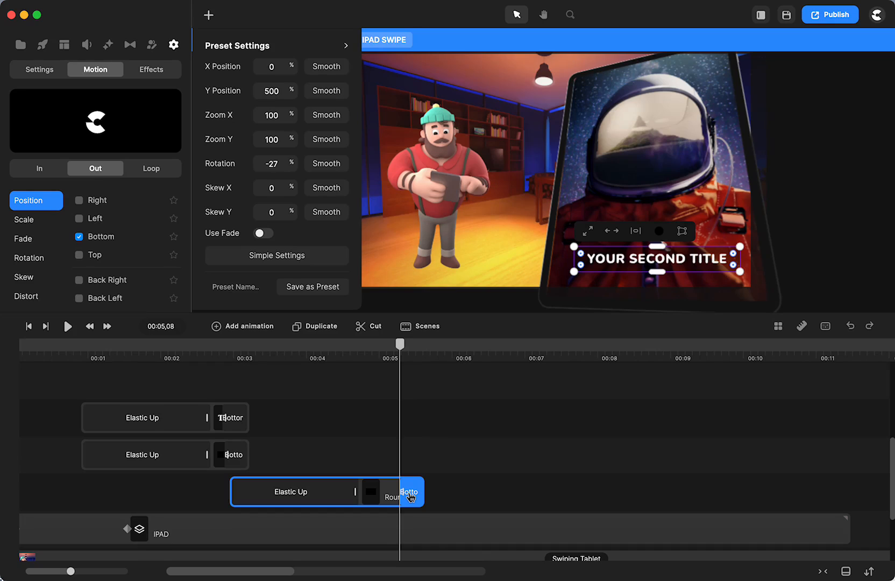
right_click(410, 495)
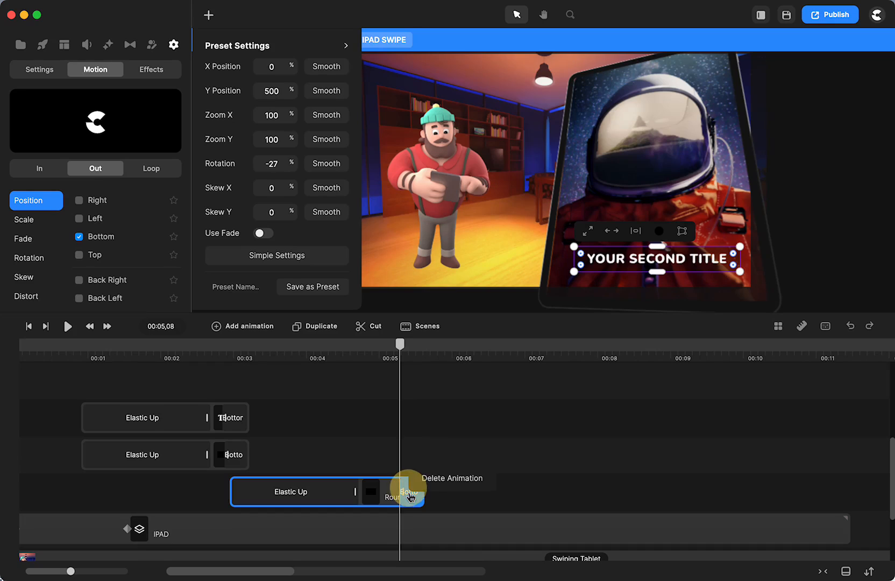
click(542, 496)
click(416, 495)
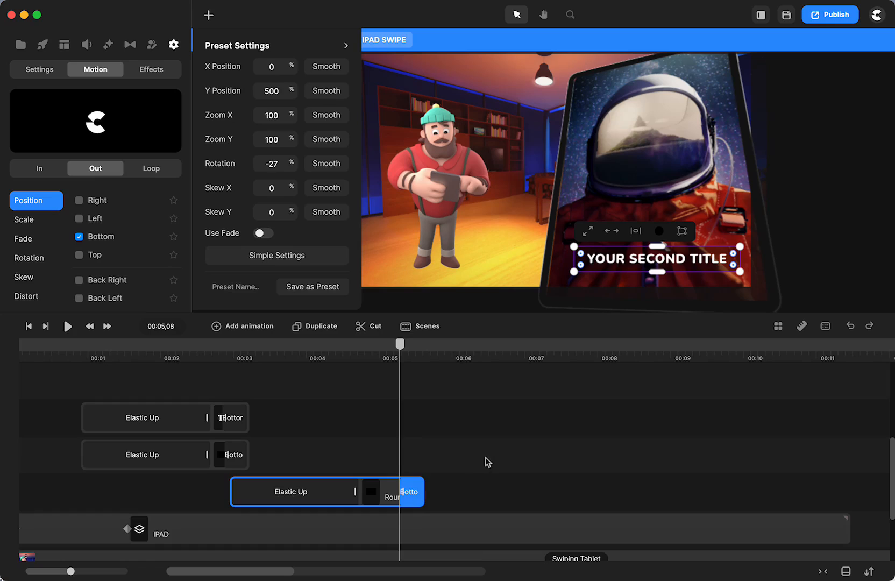
Shorten the third title's Rounded Rect to end with its text and give it the Bottom exit animation starting at 00:08,10.
scroll(487, 462, up, 3)
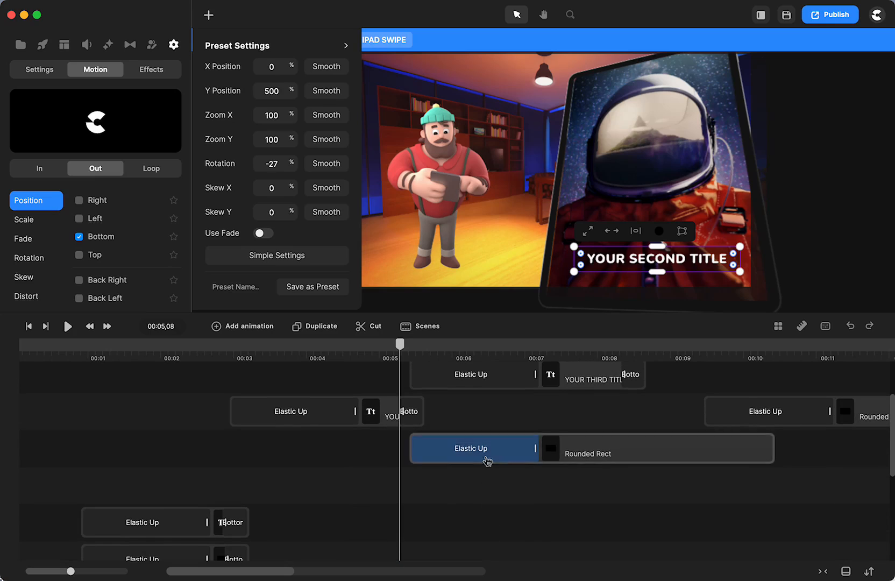
click(591, 454)
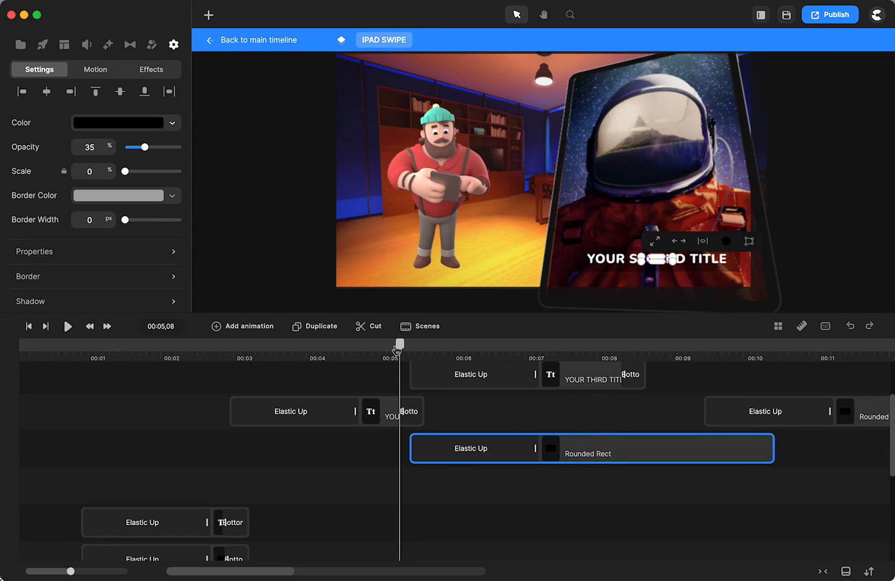
drag(400, 349, 619, 334)
key(super+s)
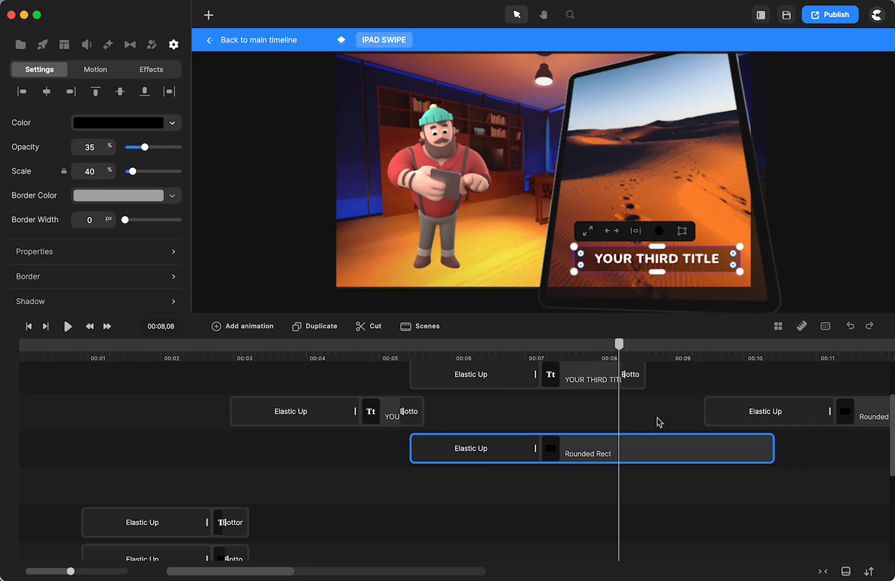
mouse_move(620, 350)
mouse_down()
mouse_move(632, 353)
mouse_move(624, 353)
mouse_up()
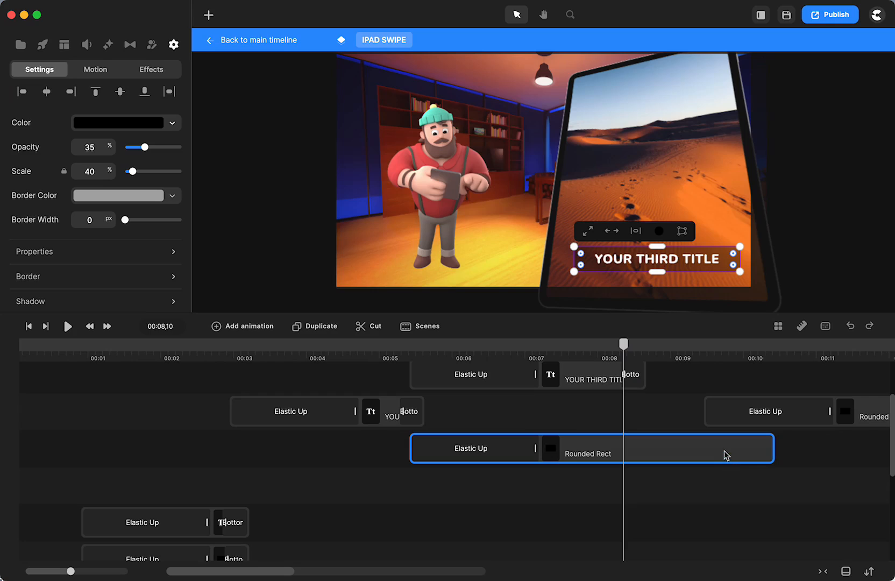
click(724, 452)
drag(773, 450, 645, 455)
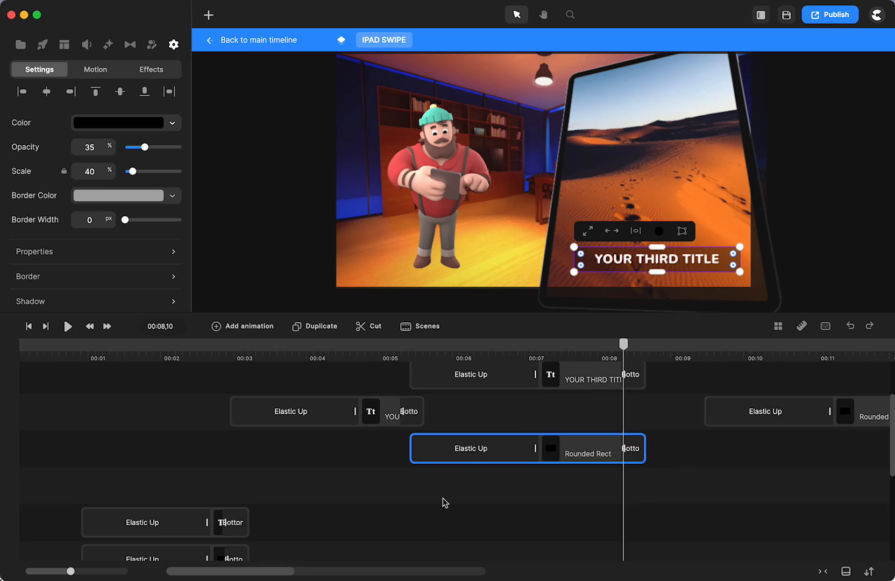
Check the Bottom exit animation's preset settings on the second title's text and Rounded Rect at 00:05,11.
scroll(446, 505, down, 3)
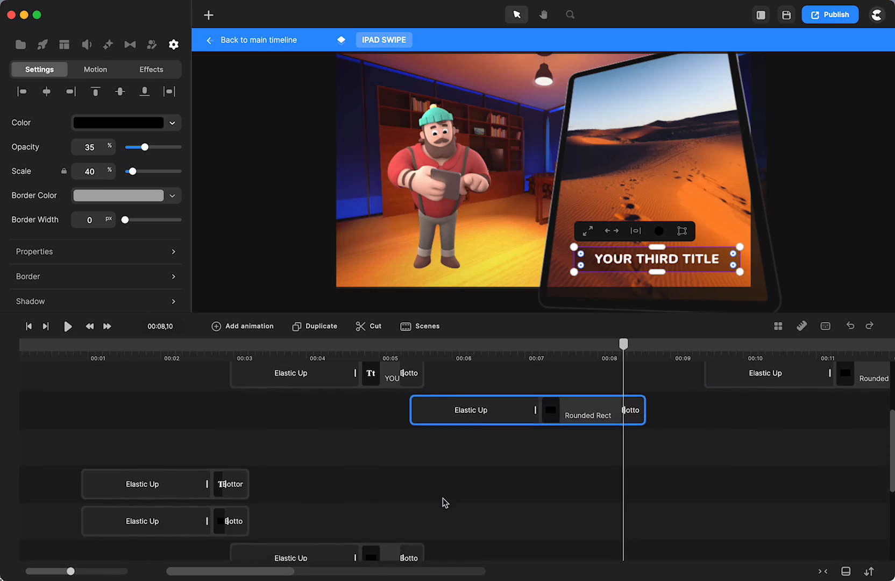
click(424, 355)
scroll(455, 515, down, 1)
scroll(414, 413, up, 2)
scroll(414, 416, up, 3)
drag(425, 355, 407, 359)
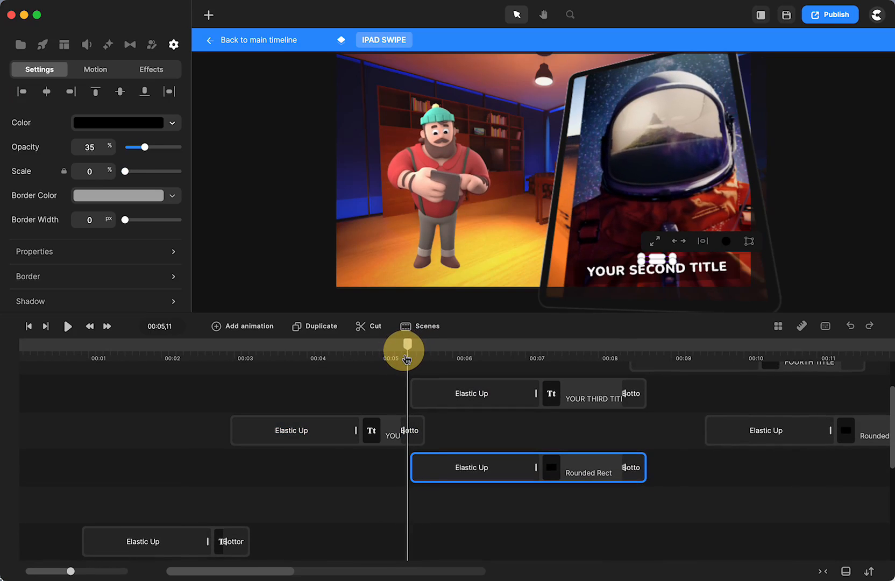
click(409, 466)
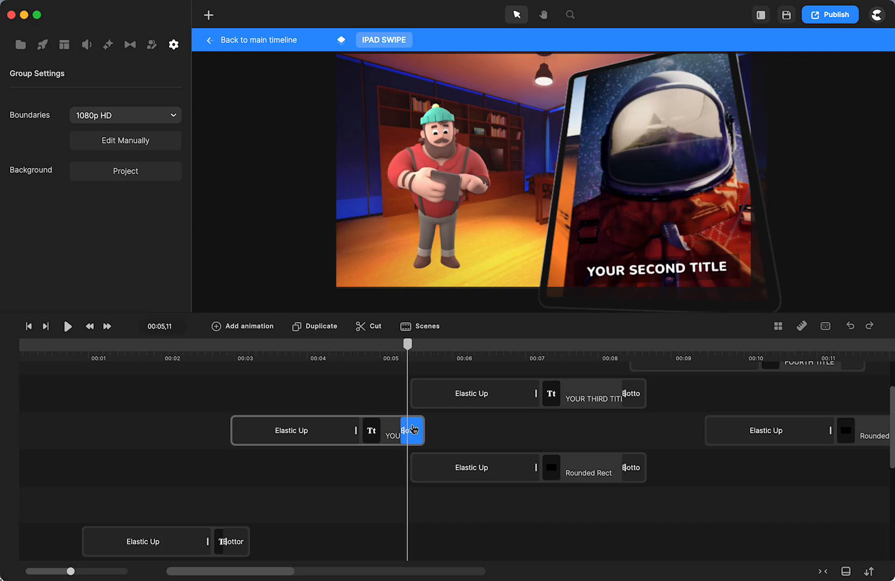
click(412, 430)
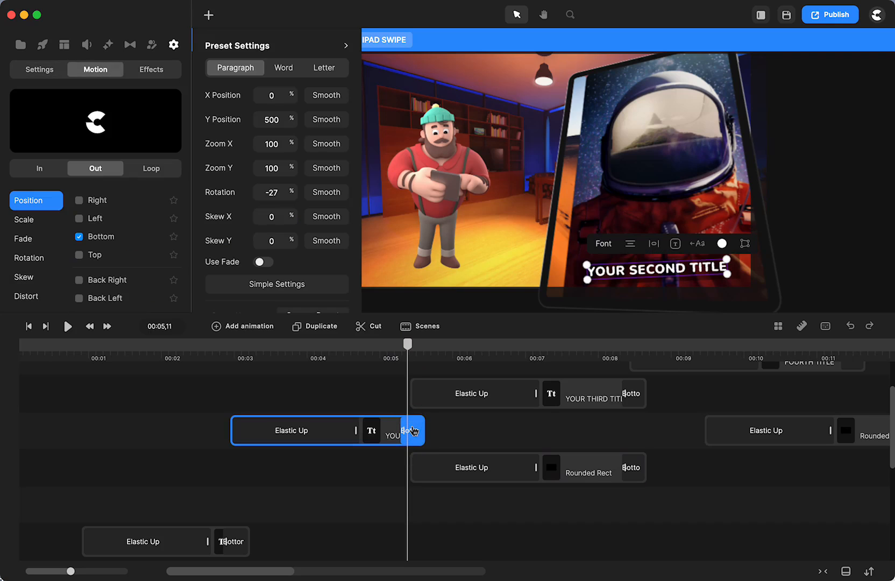
scroll(428, 501, down, 3)
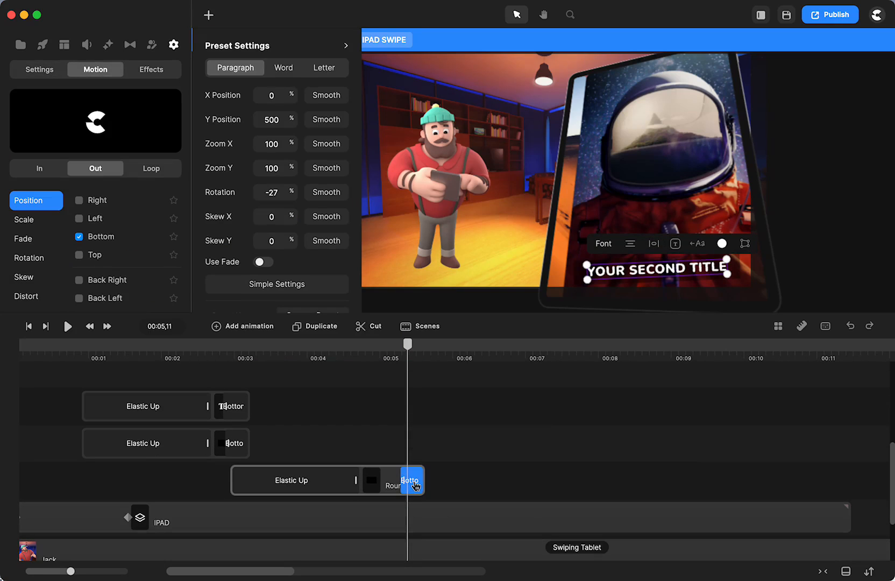
click(415, 486)
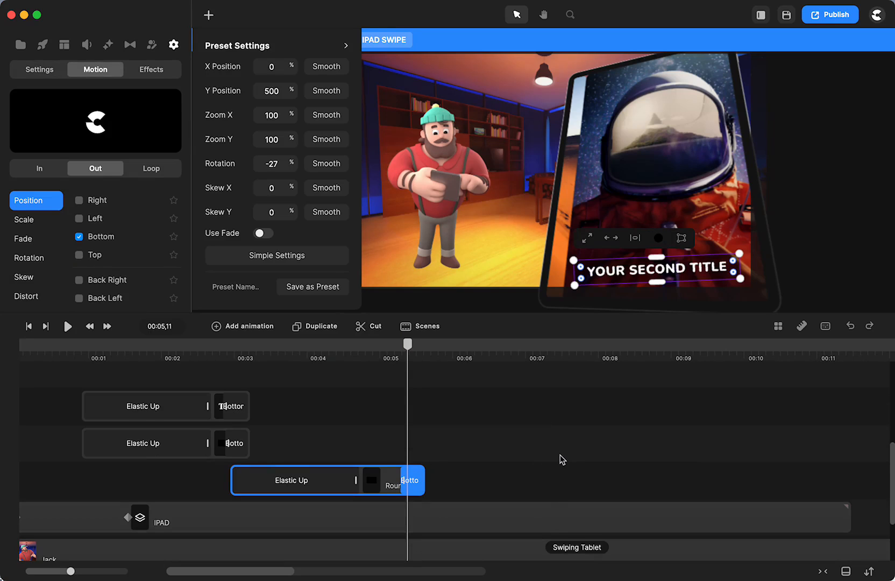
scroll(562, 459, up, 3)
click(592, 481)
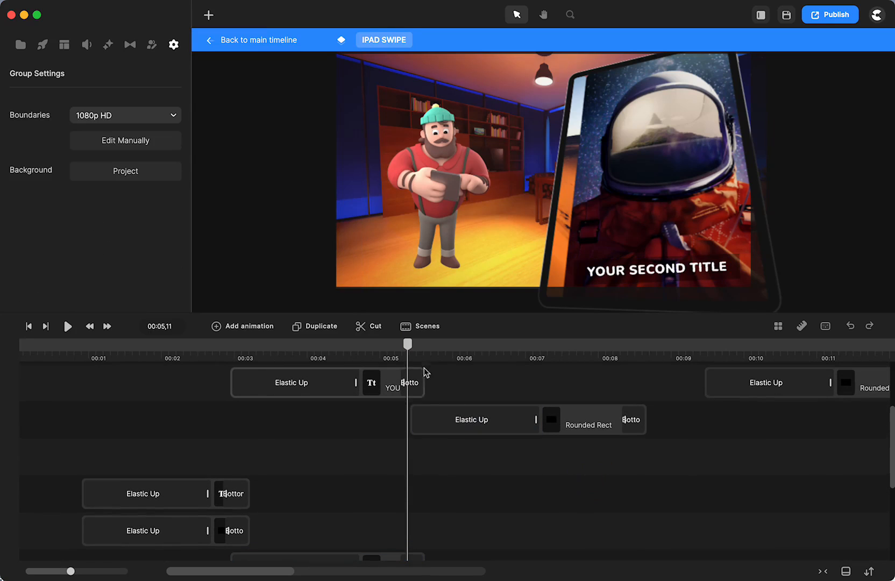
Review the second and third titles' exits, scrubbing from 00:05,09 through 00:08,09 to 00:09,00.
scroll(445, 474, down, 1)
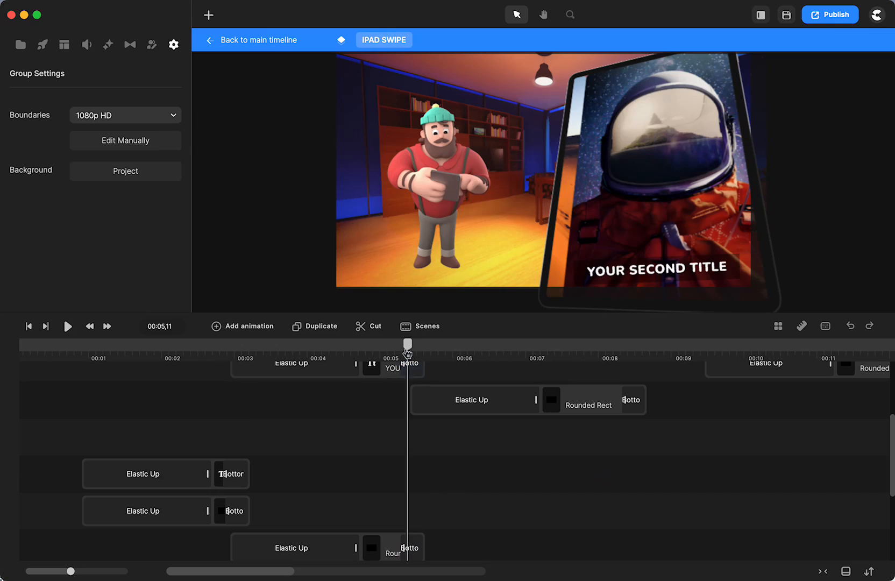
drag(407, 345, 402, 347)
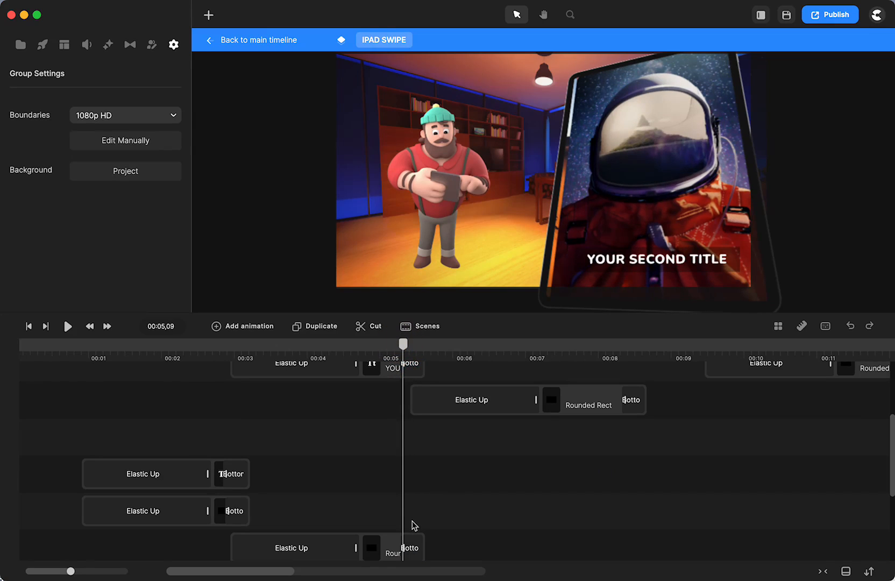
drag(407, 348, 582, 344)
scroll(591, 427, up, 4)
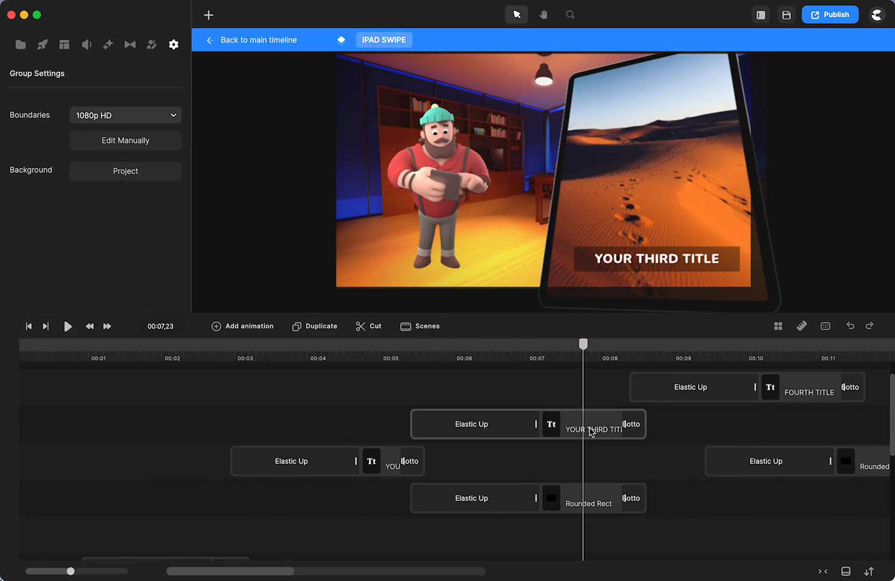
click(622, 349)
click(624, 351)
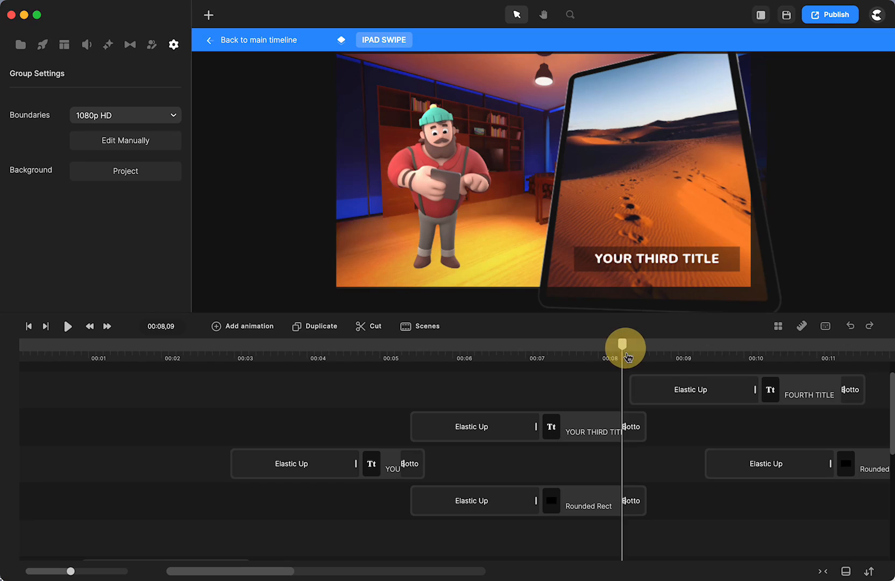
click(645, 507)
click(624, 346)
drag(625, 350, 676, 367)
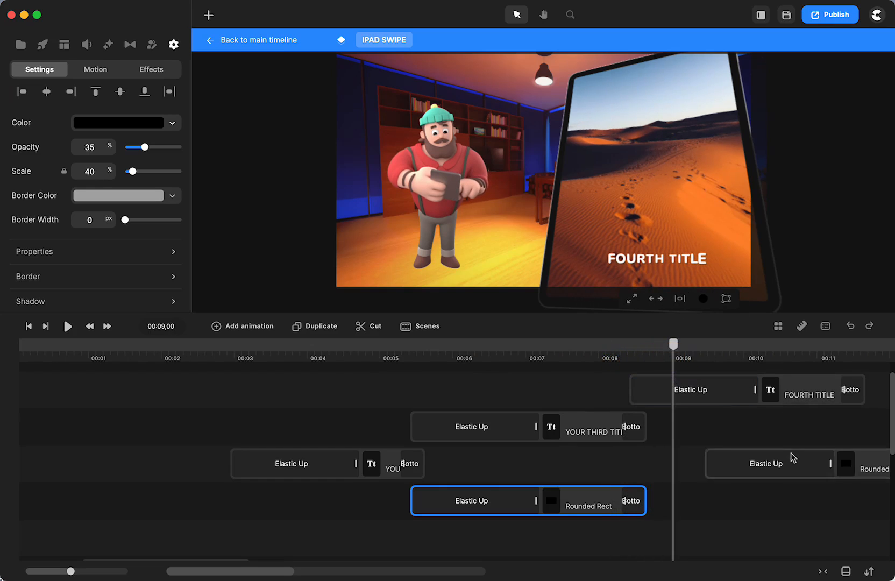
Move the fourth title's Rounded Rect to the track below the third title's and align its start with the FOURTH TITLE text.
scroll(784, 504, right, 1)
scroll(784, 504, right, 3)
click(816, 468)
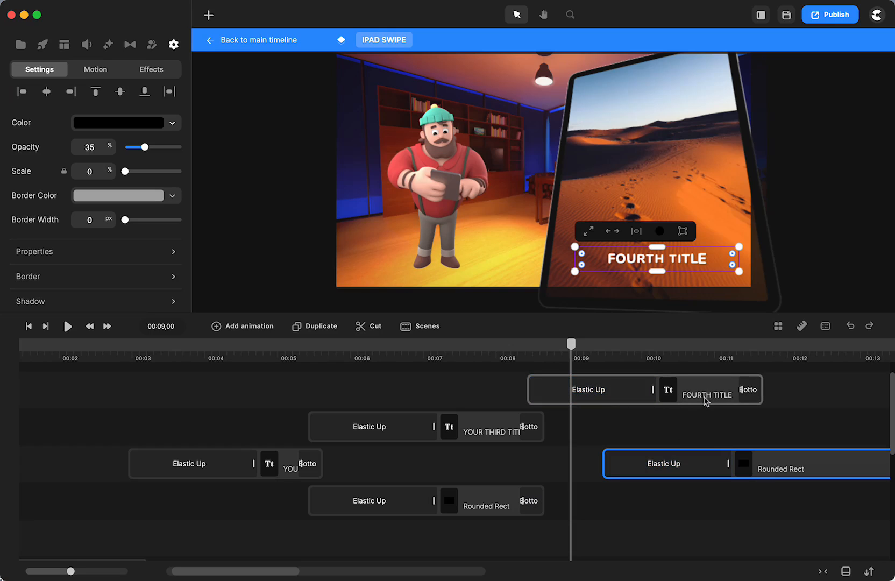
drag(781, 469, 711, 543)
Extend the Office background group to about 00:14, lengthen the layers inside it to match, and return to the IPAD SWIPE group.
drag(527, 349, 700, 343)
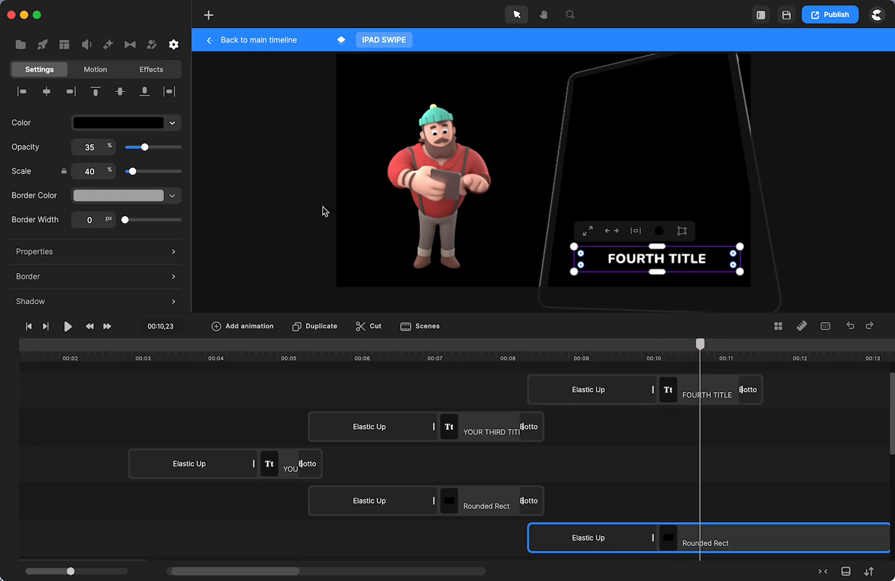
scroll(539, 516, down, 5)
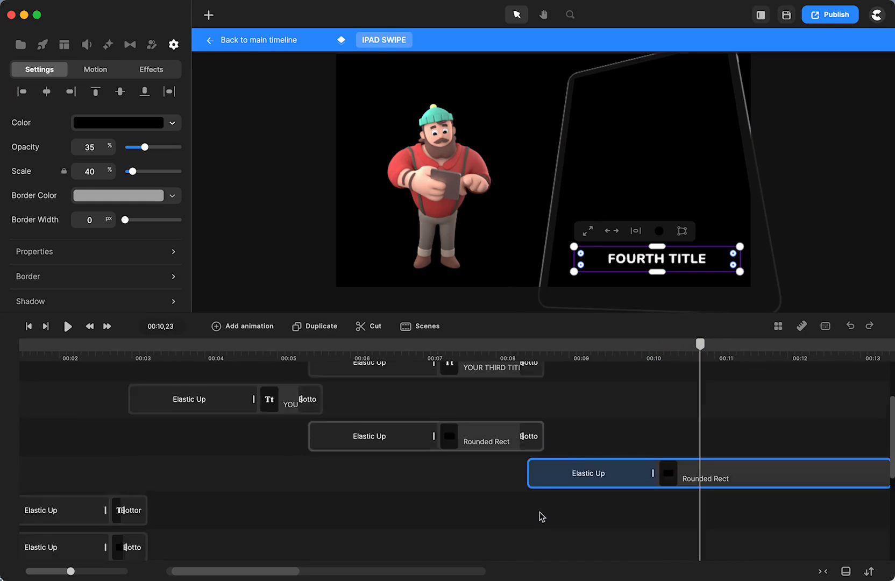
scroll(540, 516, right, 5)
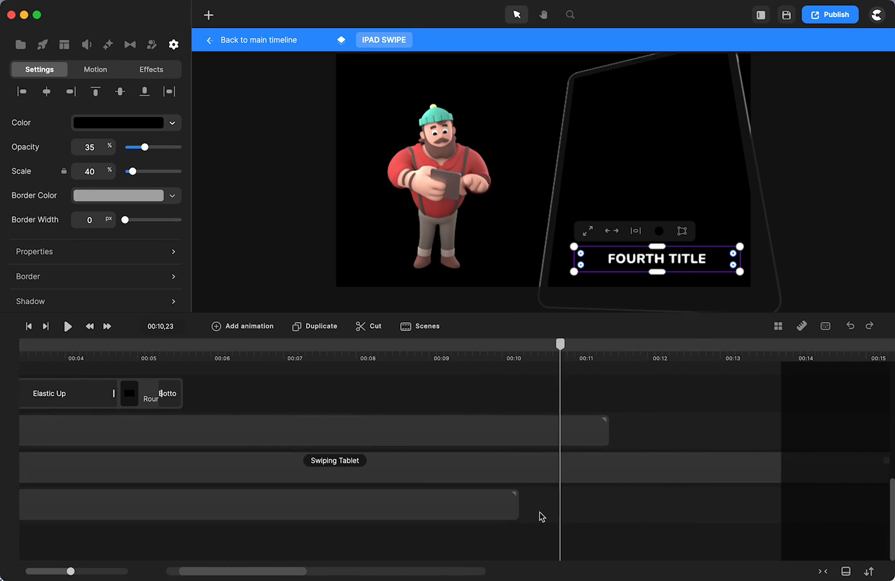
click(515, 505)
drag(515, 505, 821, 493)
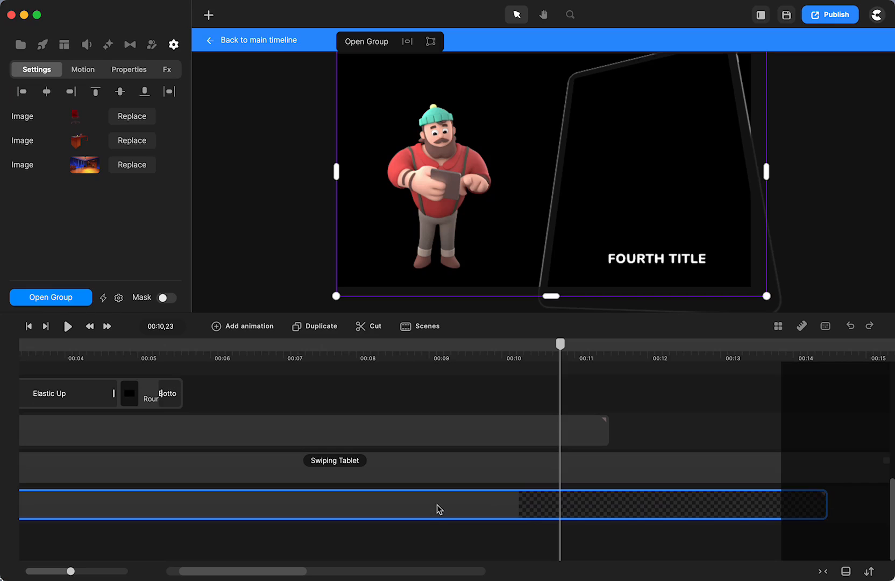
double_click(440, 507)
drag(474, 528, 797, 437)
click(394, 39)
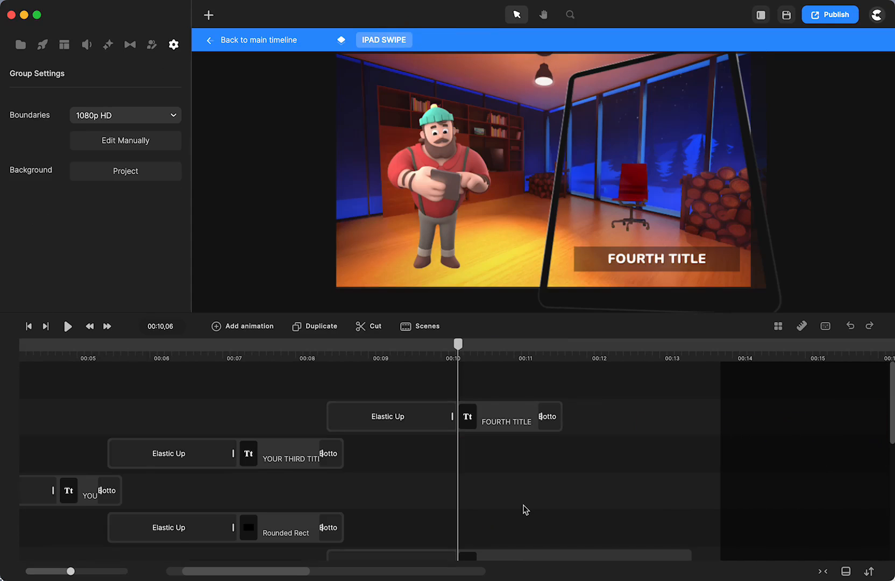
Select the IPAD group and preview the fourth title's entrance, scrubbing from 00:08,16 to 00:08,24.
scroll(524, 508, down, 3)
click(500, 467)
scroll(499, 467, left, 10)
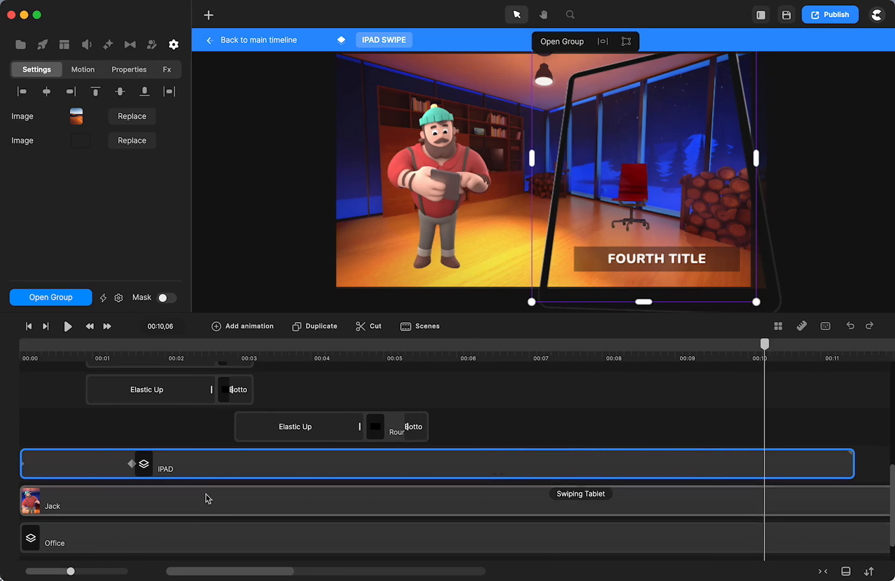
drag(764, 343, 642, 347)
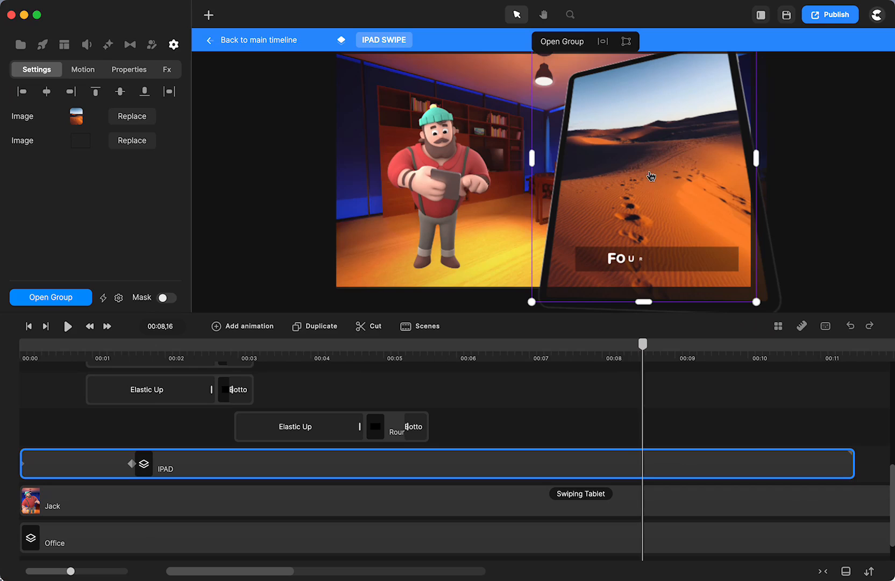
drag(644, 352, 655, 403)
scroll(531, 479, right, 8)
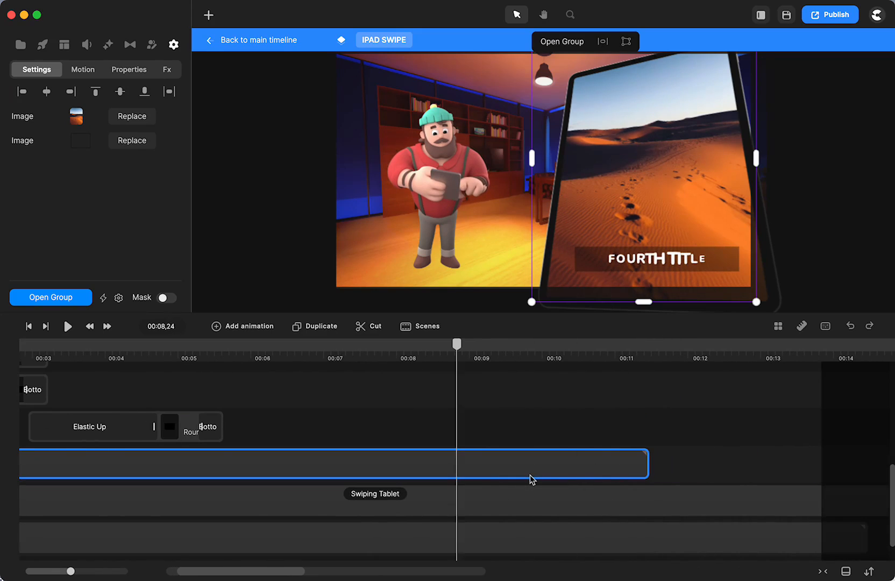
Shorten the IPAD SWIPE scene to end at 00:11,05, just before the fourth title's exit animation.
scroll(531, 479, up, 3)
scroll(531, 479, up, 2)
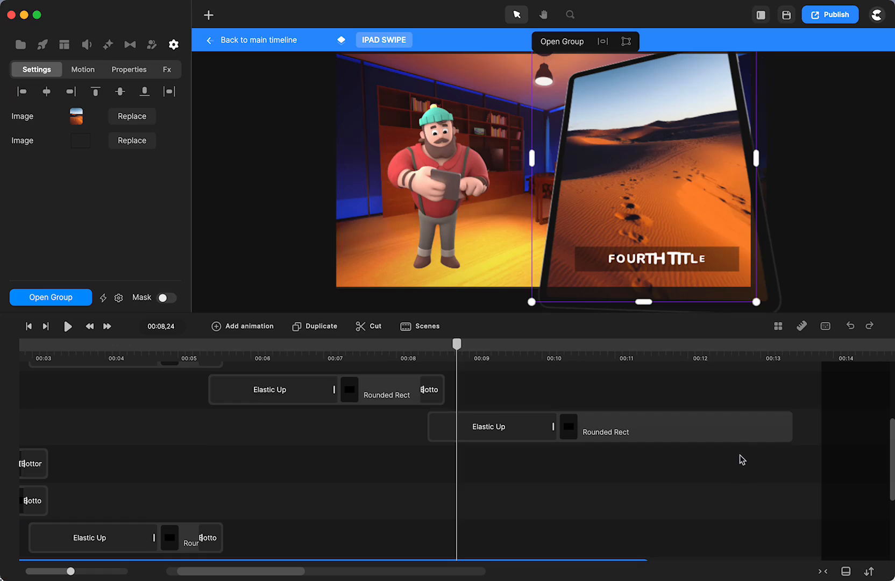
scroll(745, 457, up, 3)
scroll(783, 460, up, 3)
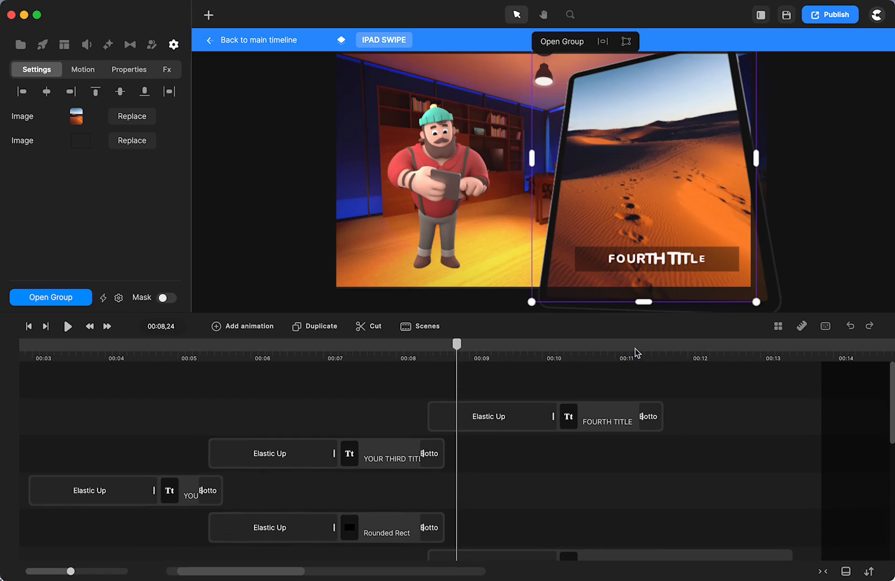
click(636, 351)
drag(634, 346, 633, 378)
click(621, 416)
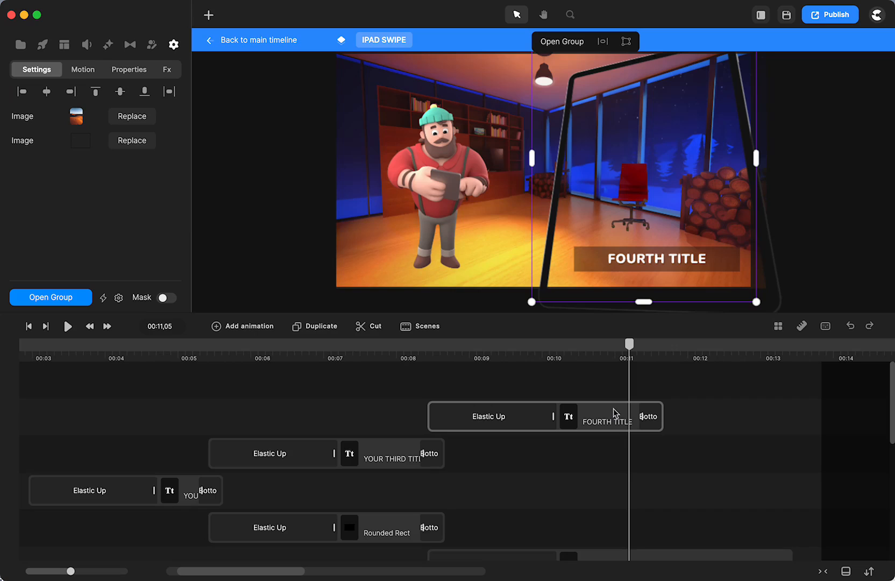
drag(822, 410, 636, 459)
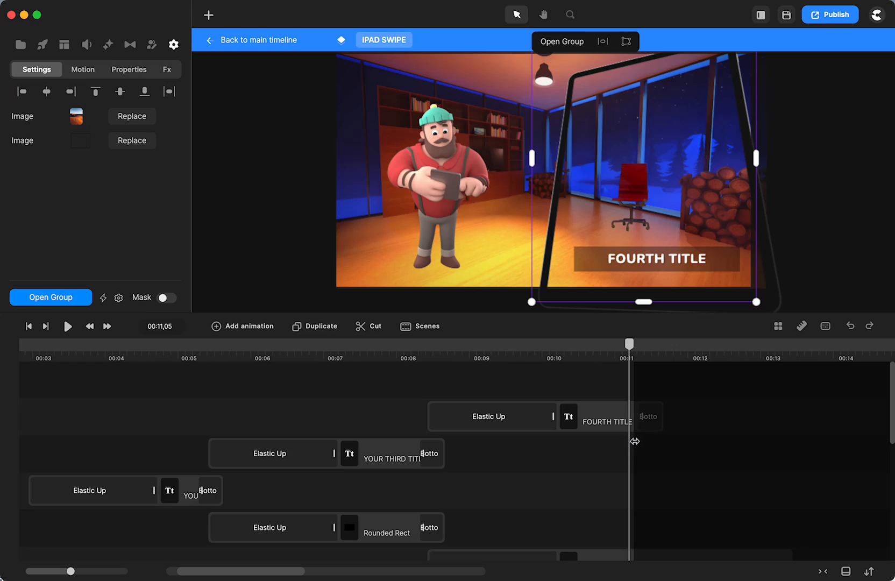
click(630, 434)
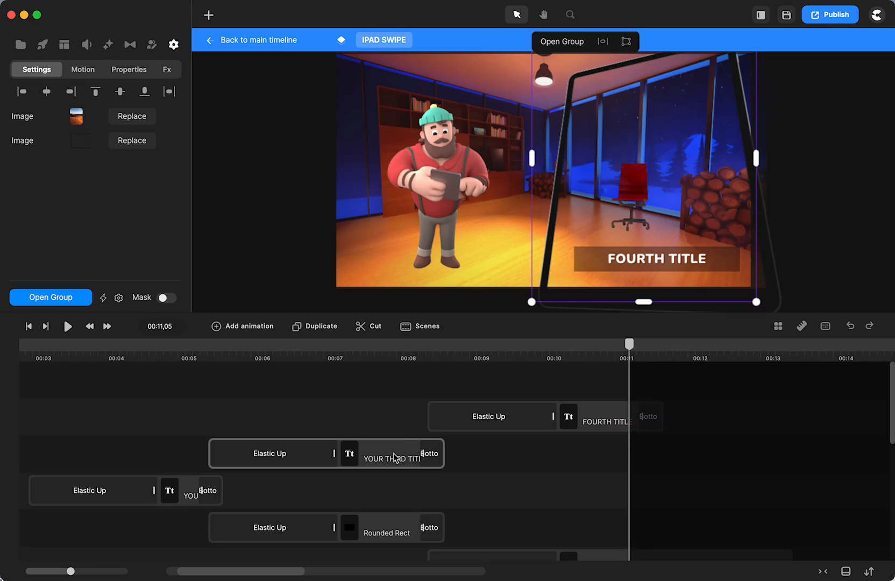
Extend the IPAD group layer past the end of the scene.
scroll(565, 482, down, 1)
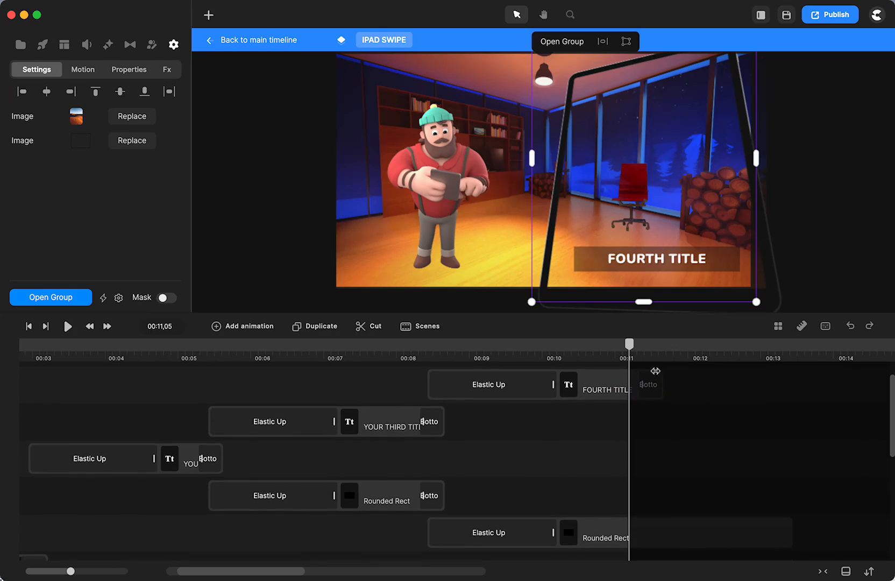
scroll(570, 483, down, 2)
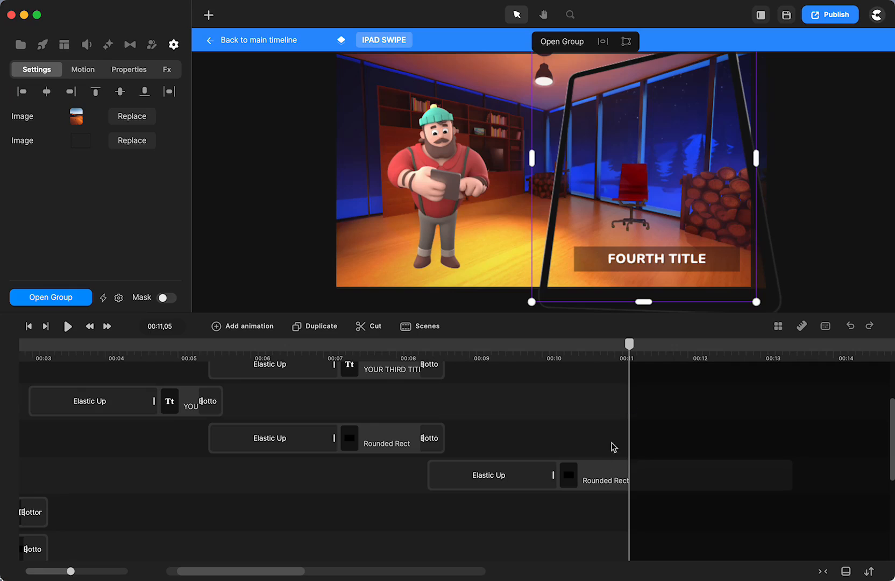
scroll(623, 428, down, 5)
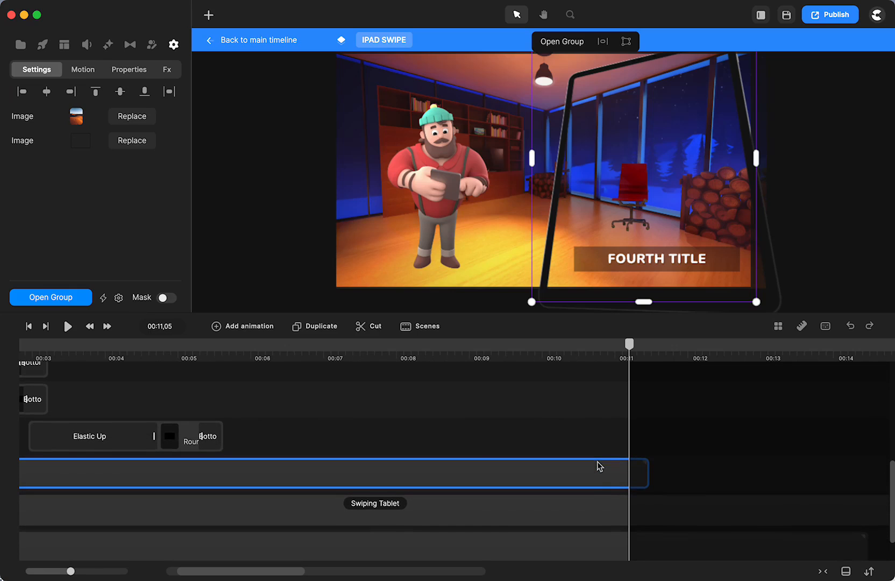
scroll(585, 515, down, 1)
scroll(584, 510, up, 1)
drag(651, 447, 715, 437)
scroll(527, 442, left, 5)
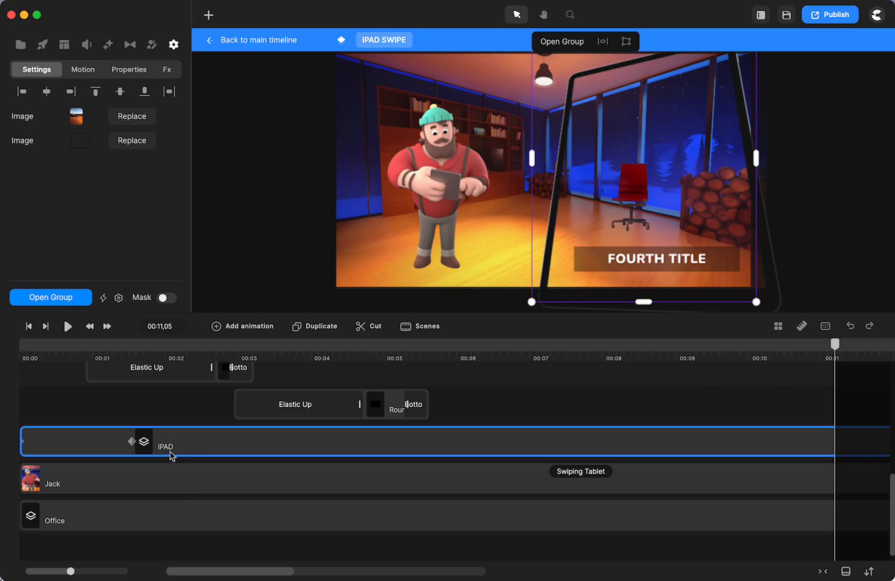
Check where the extended IPAD layer ends and open the IPAD group.
scroll(613, 436, right, 4)
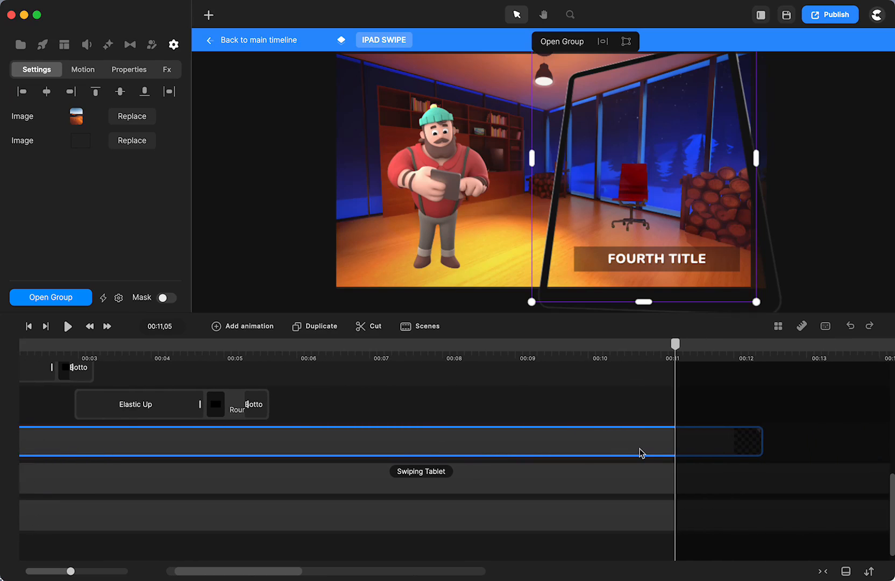
click(639, 449)
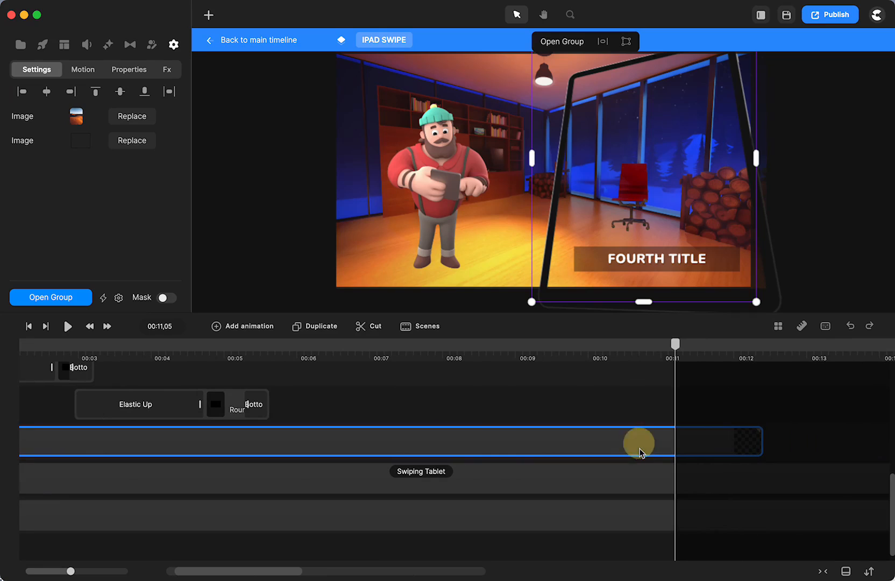
click(36, 300)
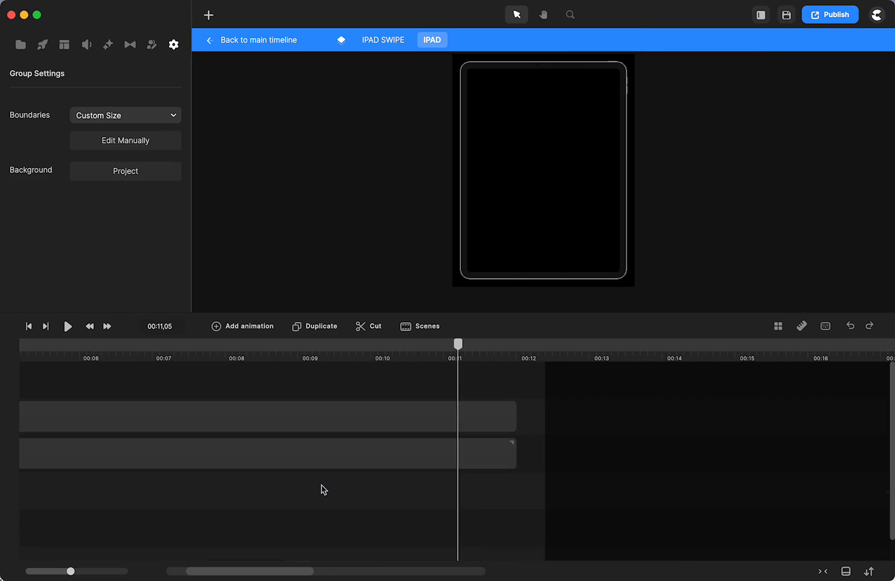
Check the tablet image and SCREEN layers at 00:05,29, and open the SCREEN group.
click(165, 429)
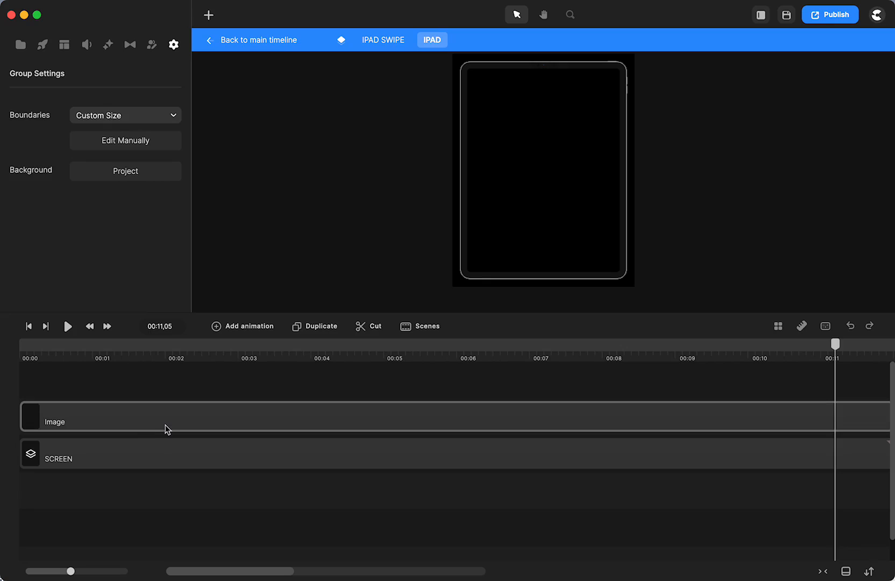
click(165, 429)
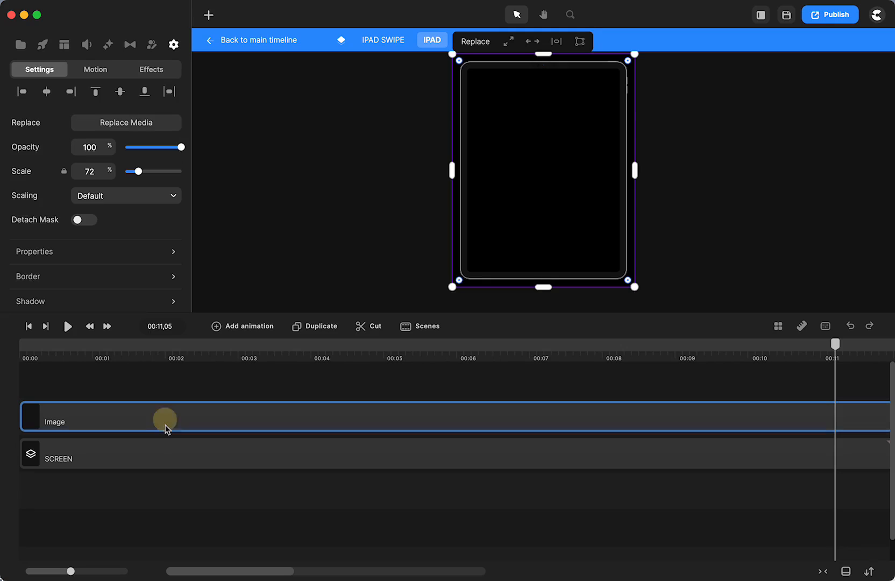
click(143, 462)
drag(835, 344, 456, 428)
click(456, 427)
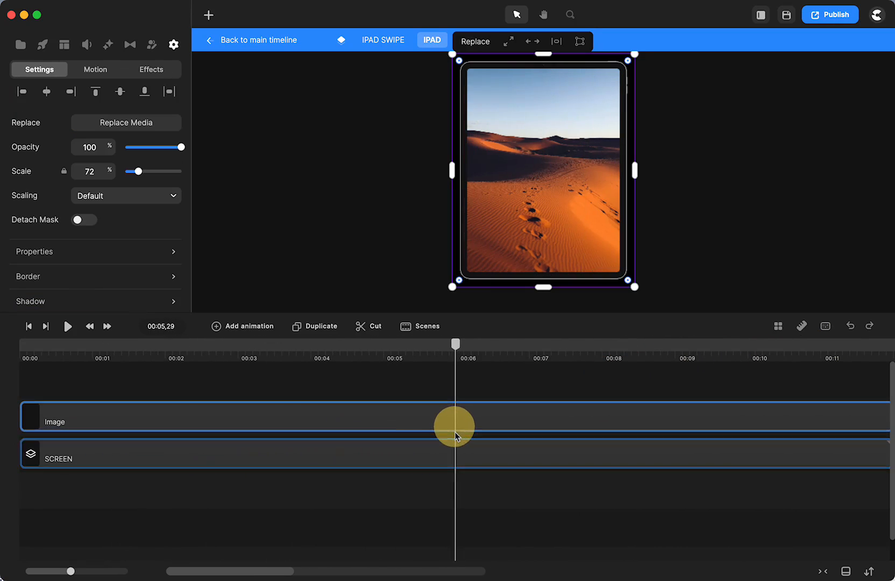
click(191, 466)
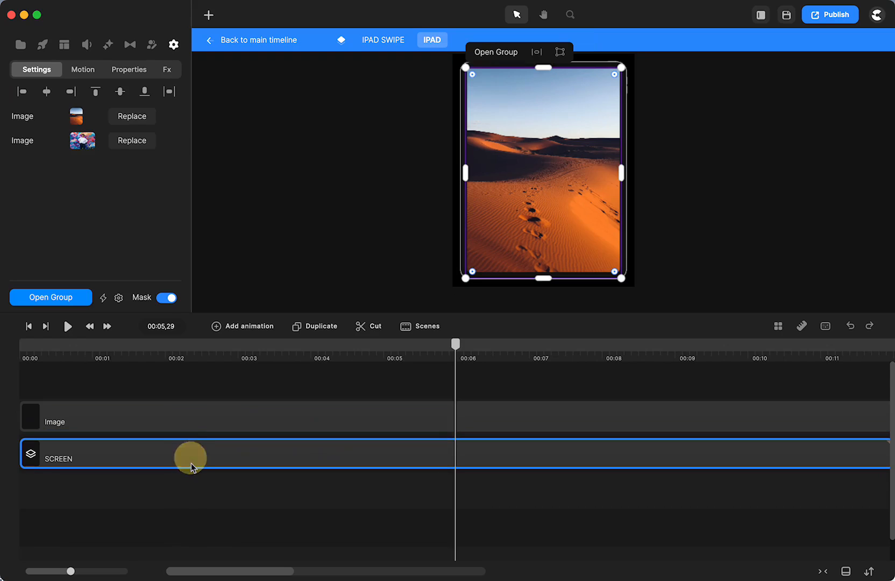
click(70, 299)
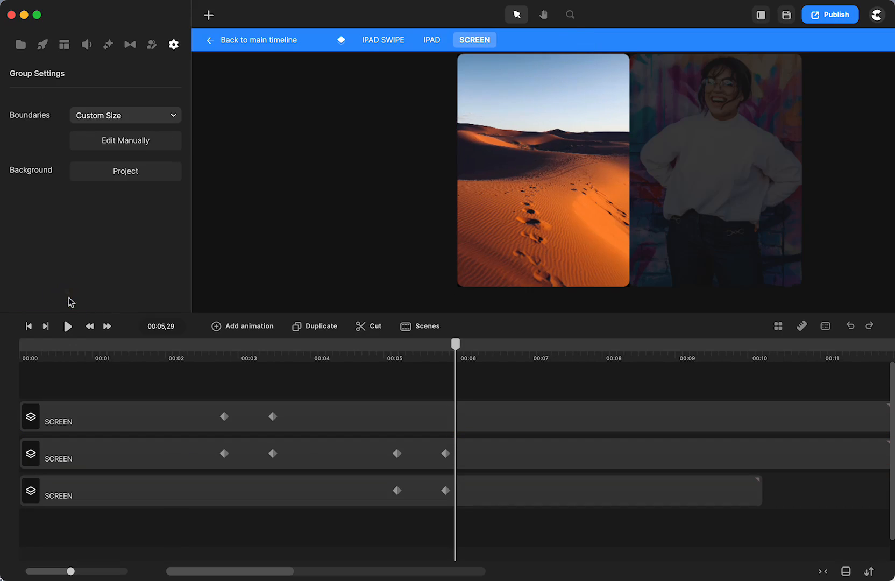
Examine the position keyframes of the uppermost SCREEN layer at 00:03,04 and preview the swipes up to 00:05,25.
click(74, 422)
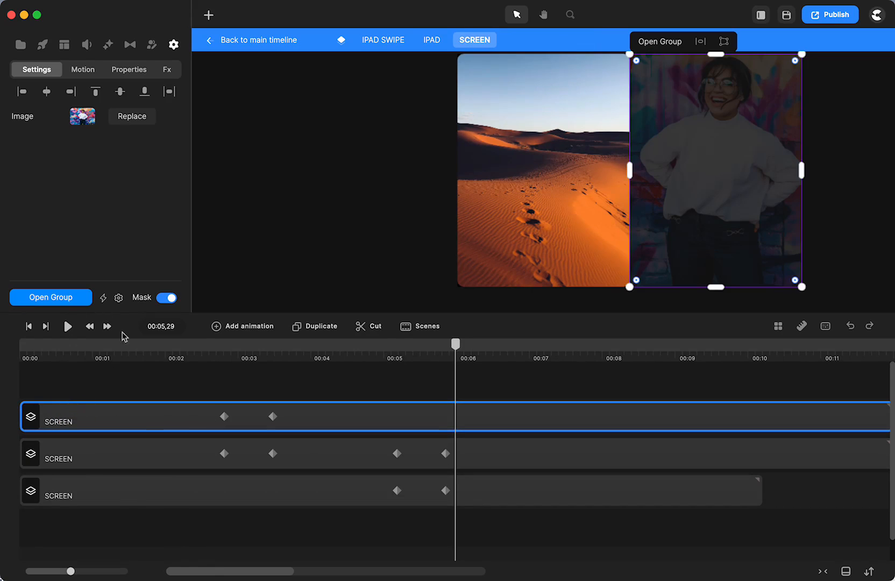
drag(443, 361, 248, 407)
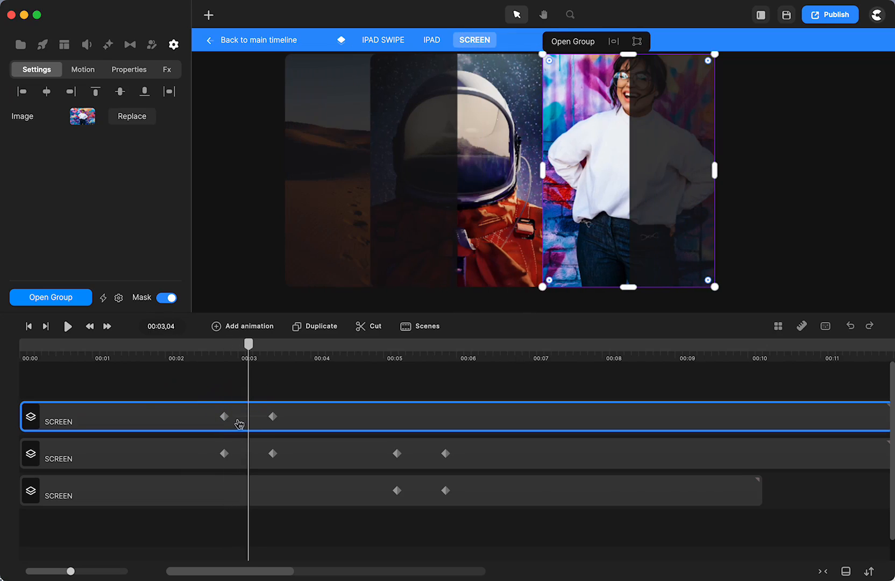
click(240, 425)
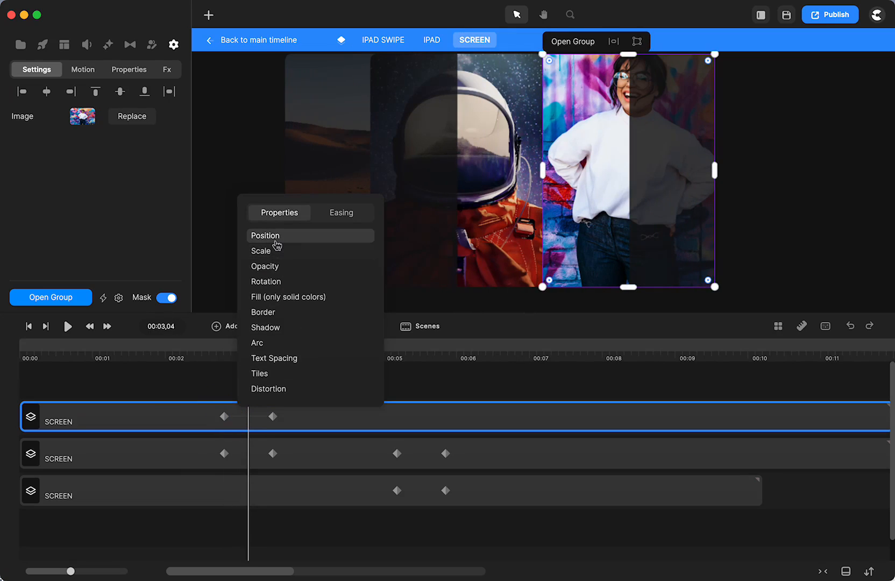
click(178, 395)
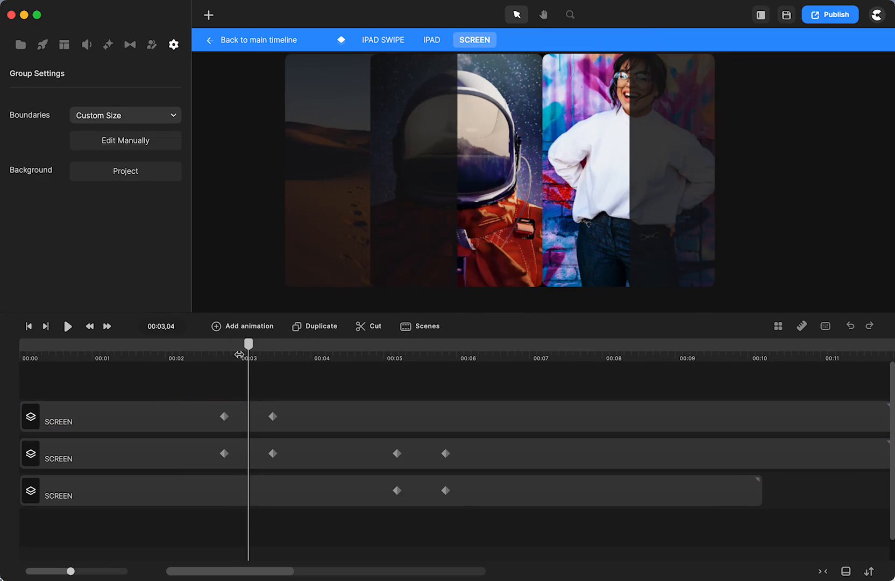
drag(247, 350, 446, 345)
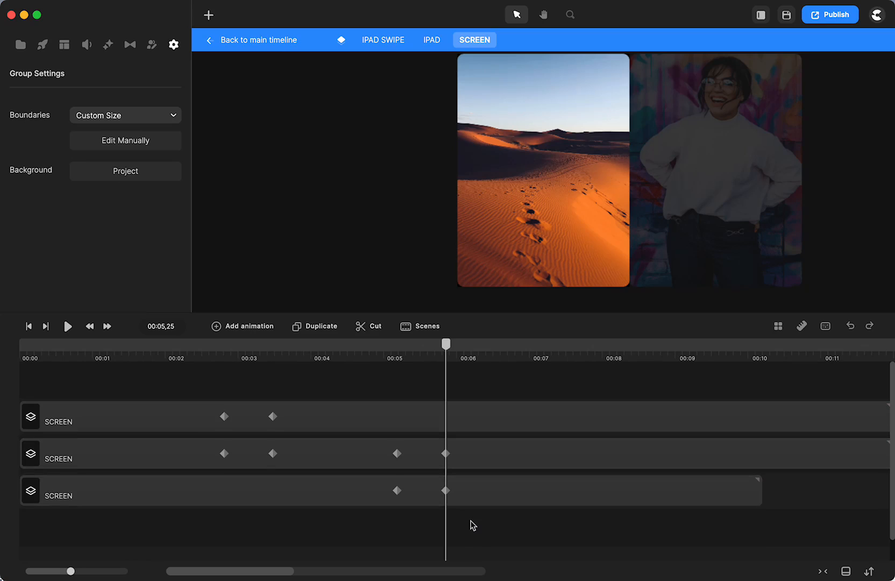
Duplicate the desert SCREEN layer and shift the copy later so its first keyframe falls at about 00:07,11.
scroll(472, 525, down, 1)
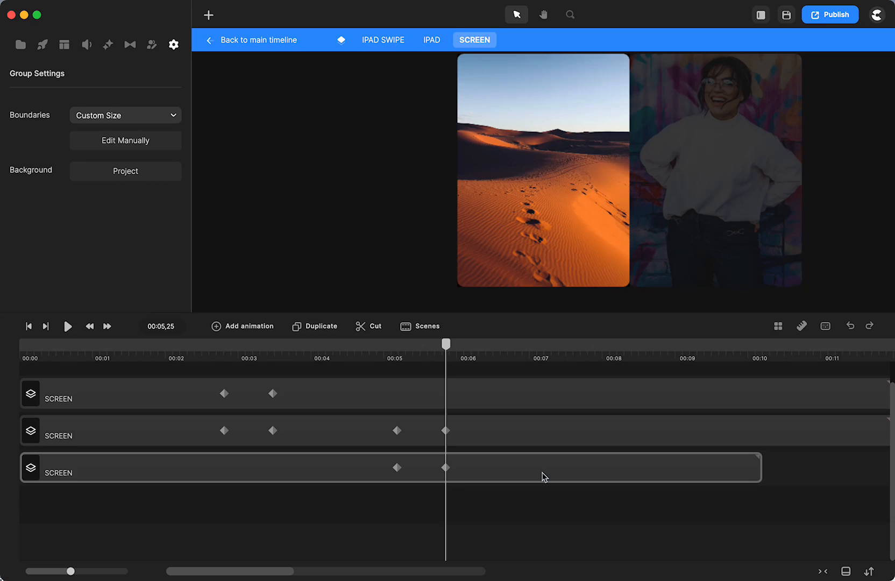
click(543, 476)
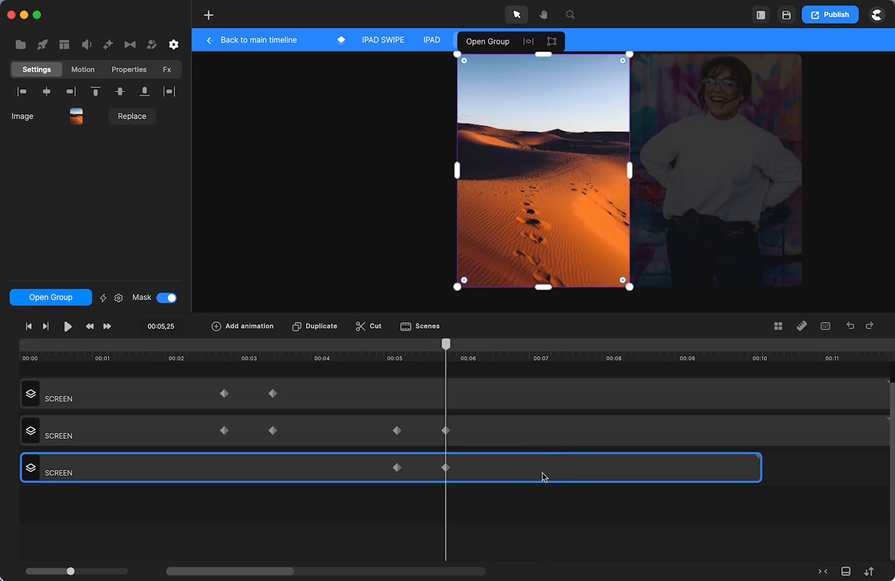
key(super+d)
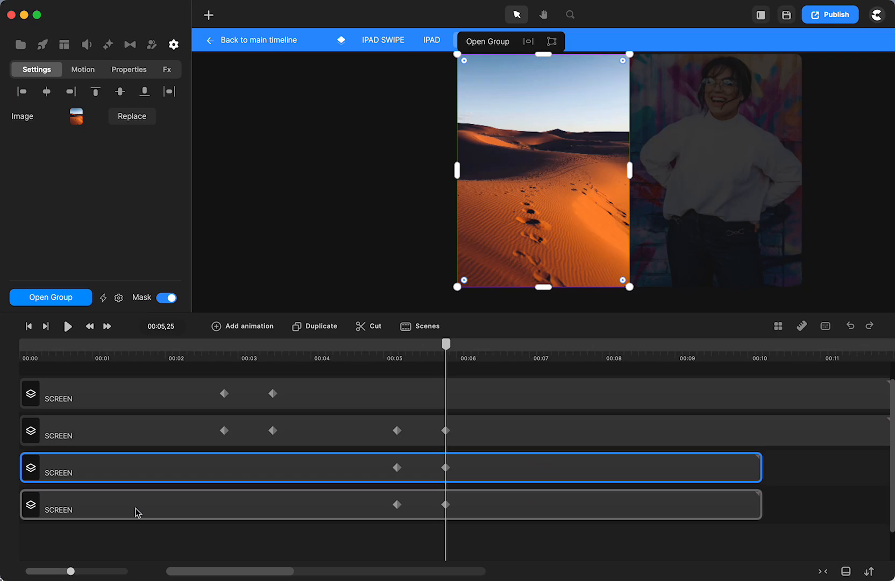
click(137, 512)
drag(86, 511, 249, 511)
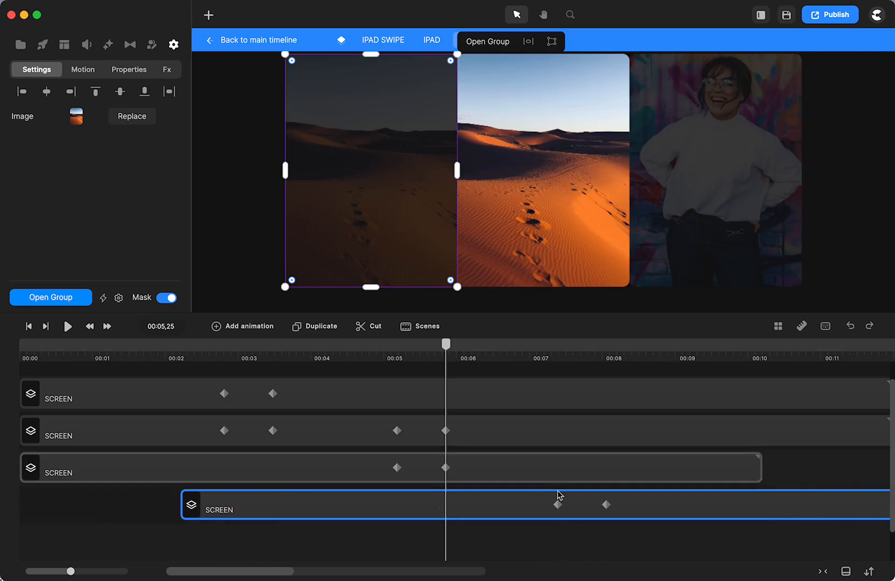
Check the shifted copy's first keyframe and move the original desert SCREEN layer below the copy.
drag(446, 362, 553, 393)
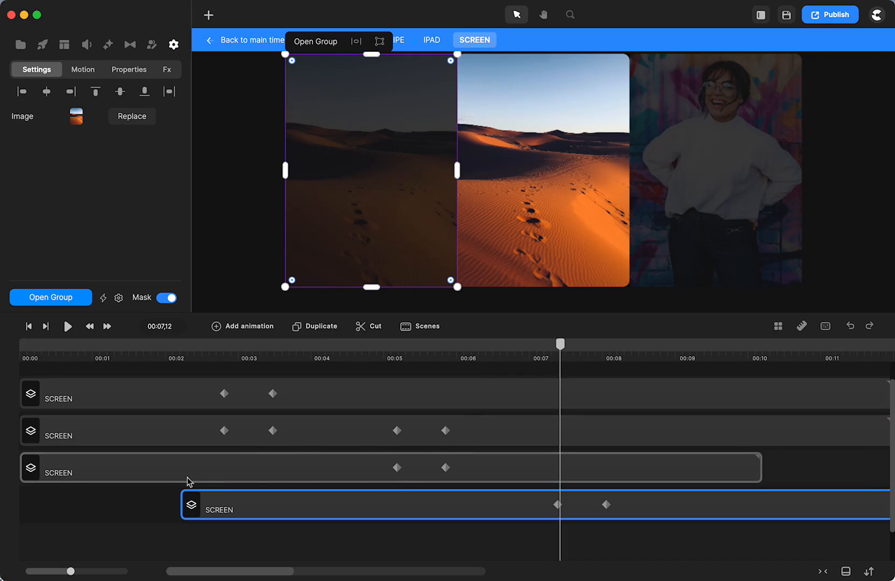
click(148, 469)
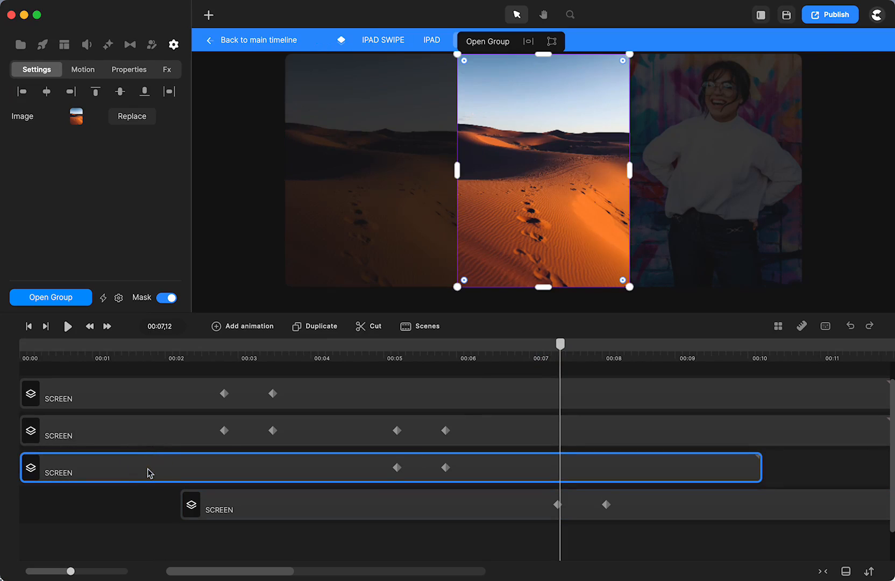
drag(89, 467, 72, 538)
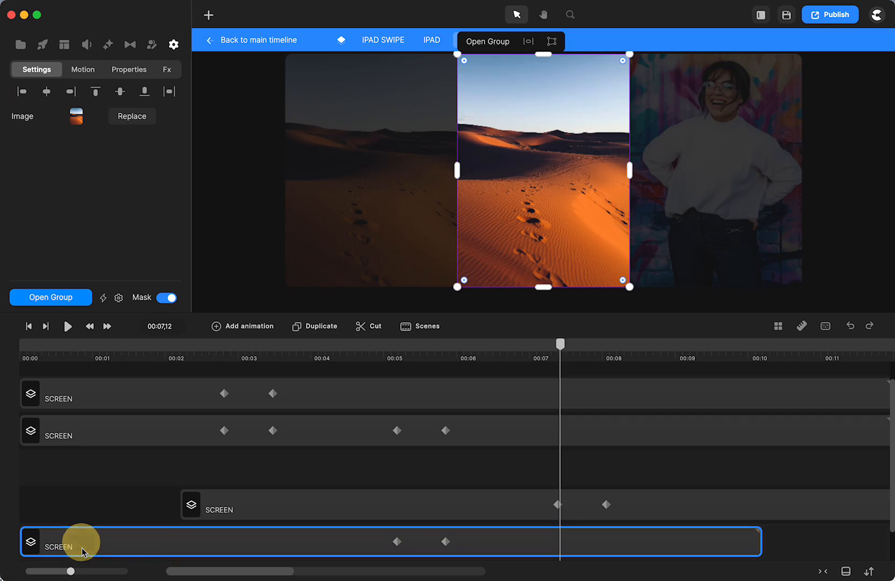
click(426, 480)
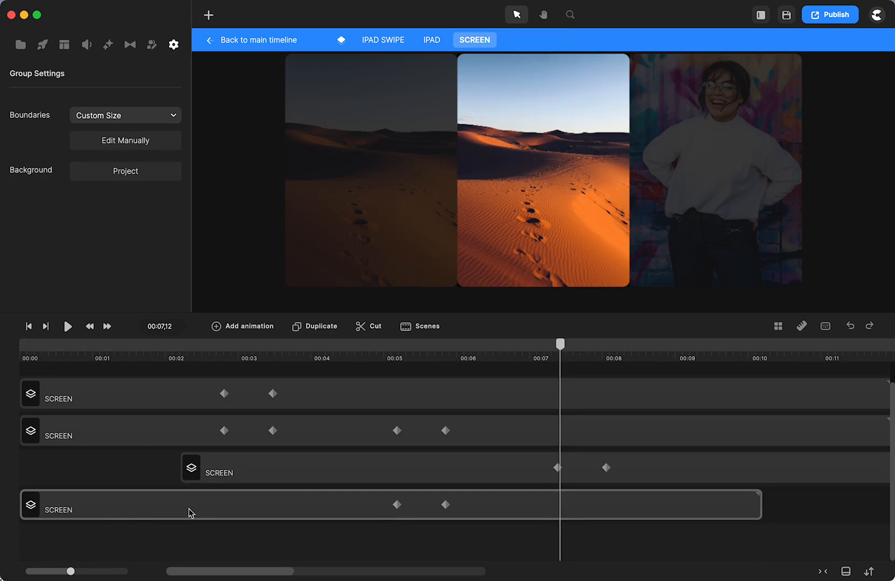
Examine which picture each of the four SCREEN layers holds, checking the arrangement at 00:04,23.
click(78, 405)
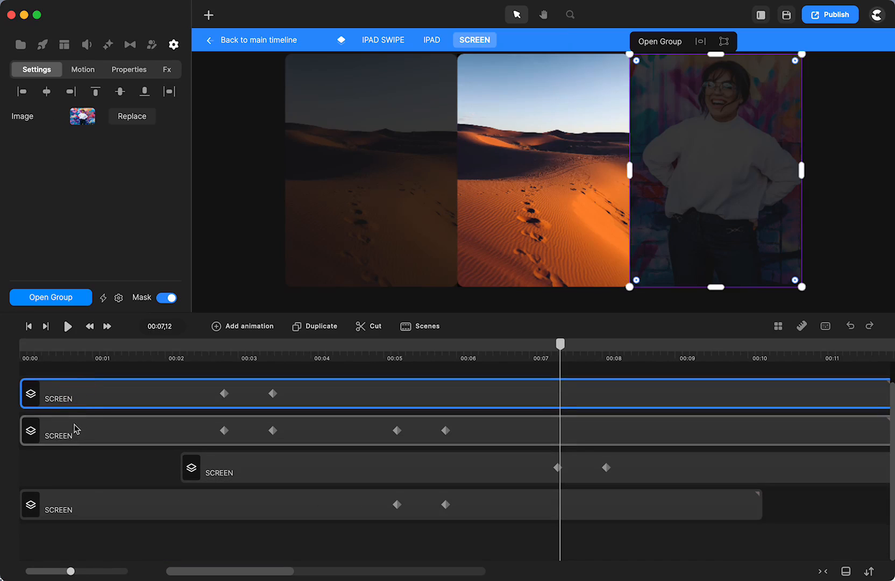
click(76, 426)
click(232, 473)
click(156, 502)
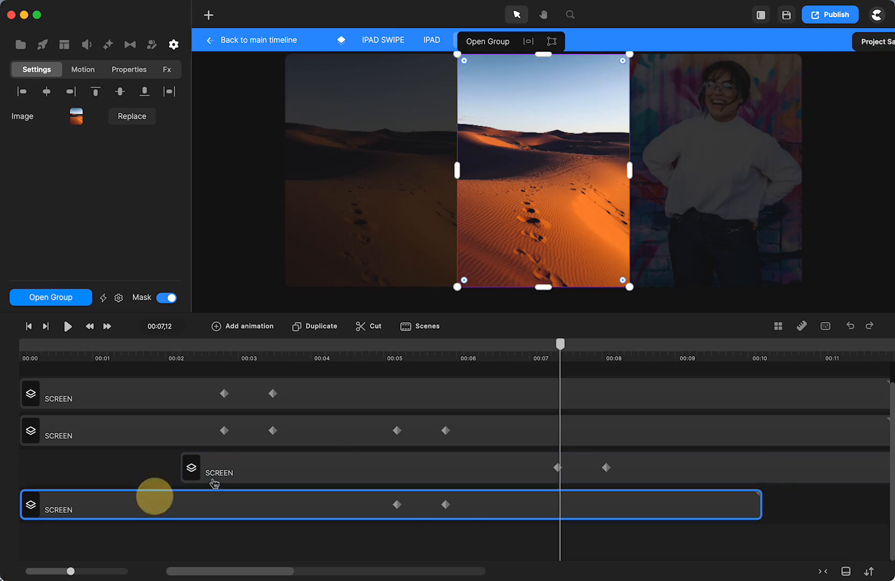
drag(565, 346, 369, 386)
click(369, 387)
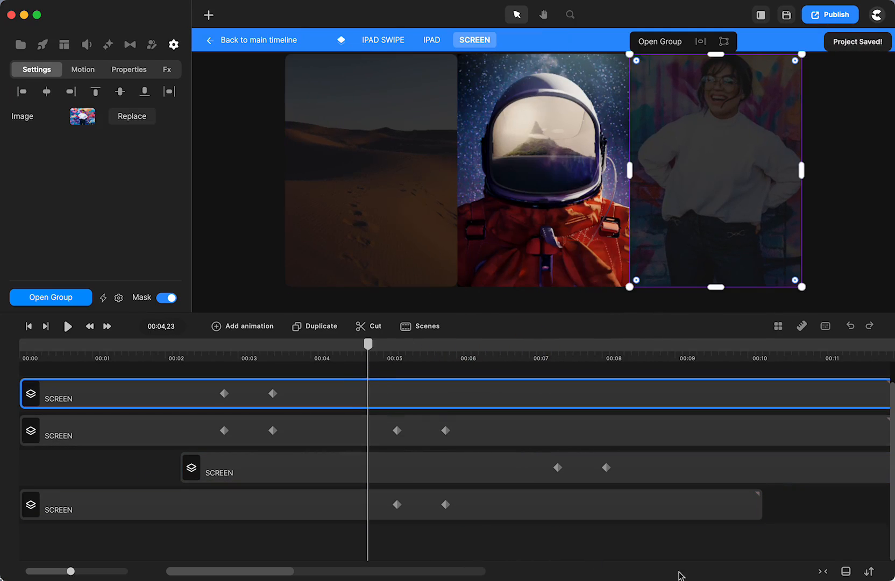
Preview the duplicated desert layer's swipe, scrubbing between its keyframes from 00:07,11 to 00:07,28.
click(730, 550)
drag(368, 345, 574, 346)
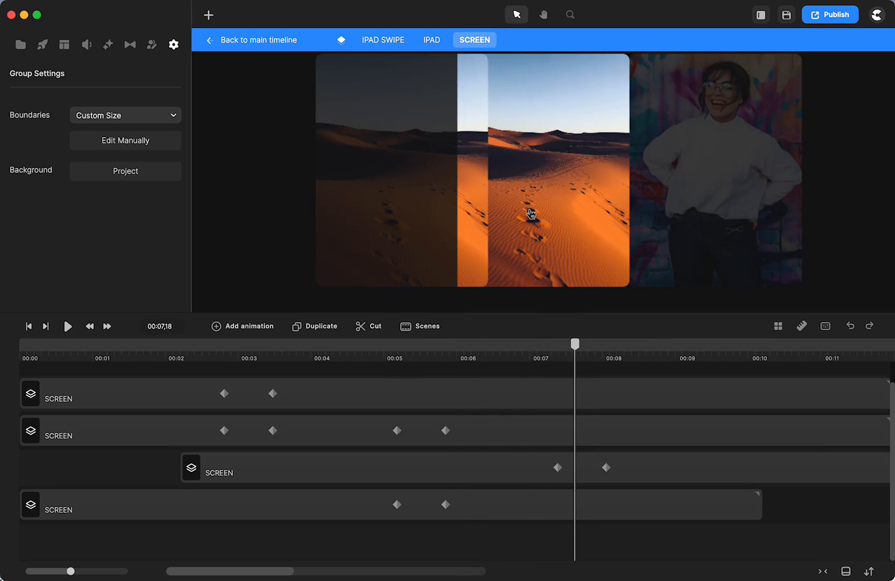
drag(574, 346, 560, 355)
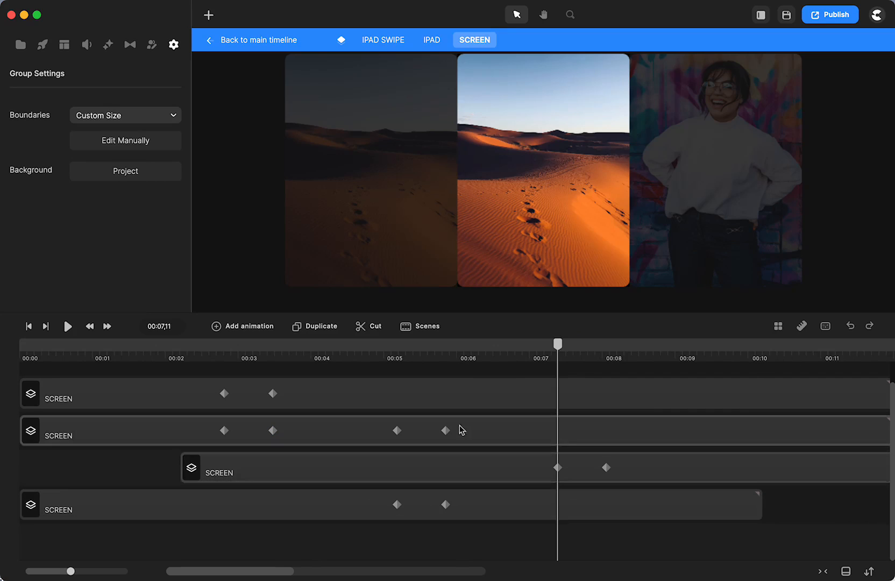
drag(557, 347, 598, 346)
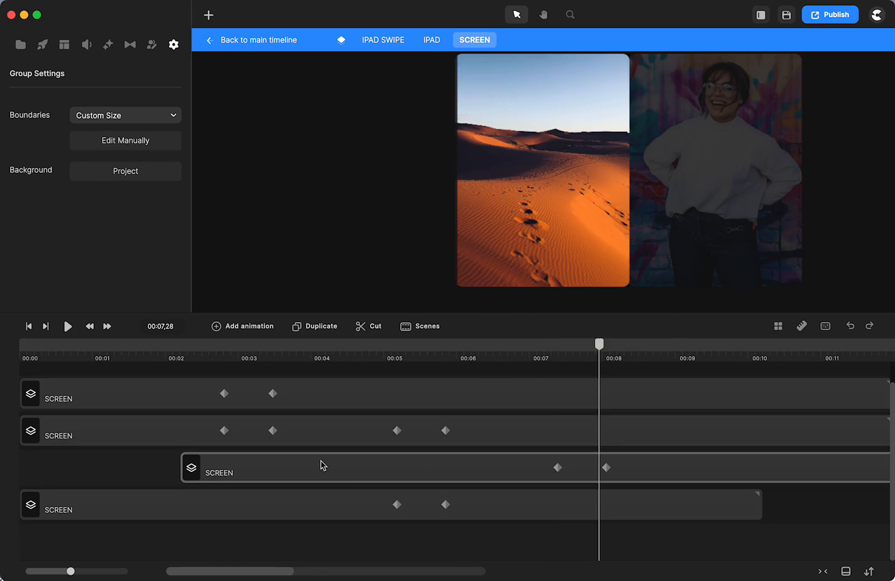
Rename the duplicated SCREEN layer as "4th image".
click(396, 471)
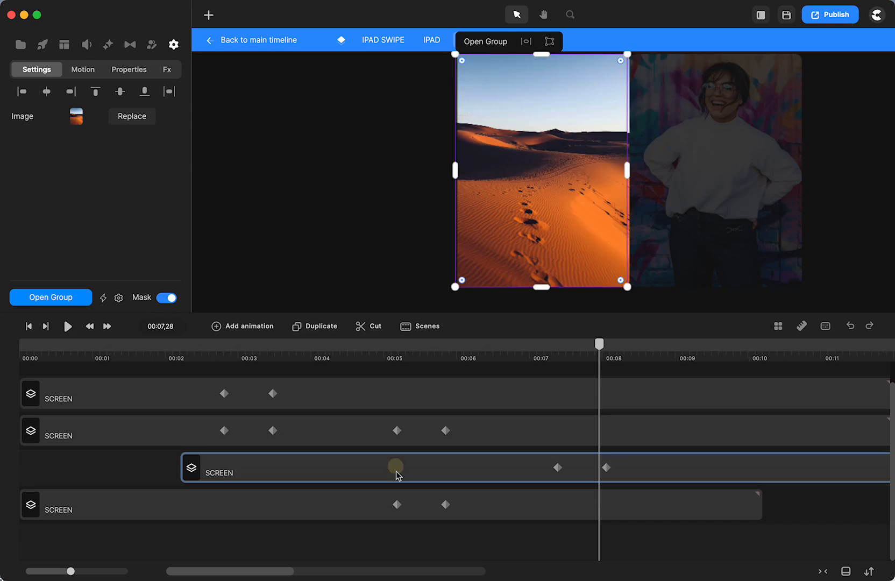
right_click(306, 477)
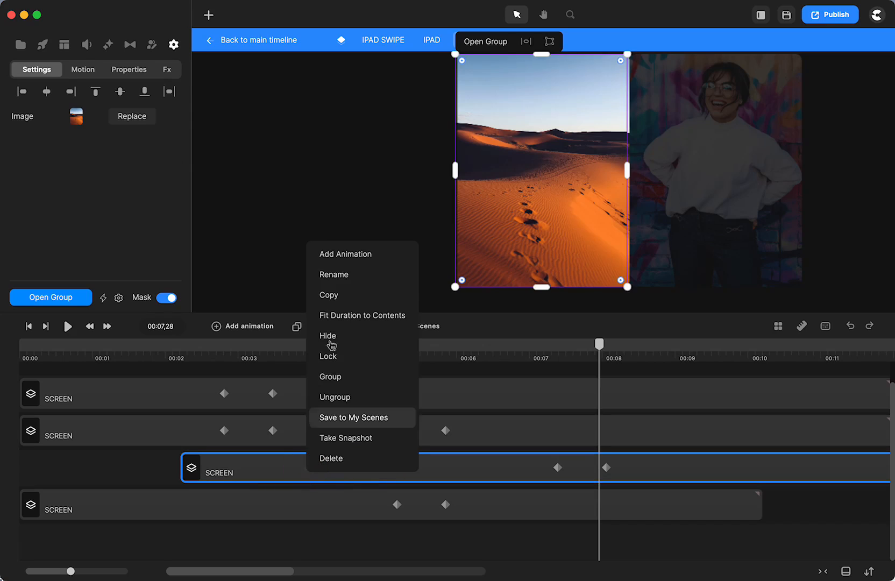
click(333, 274)
text(4t)
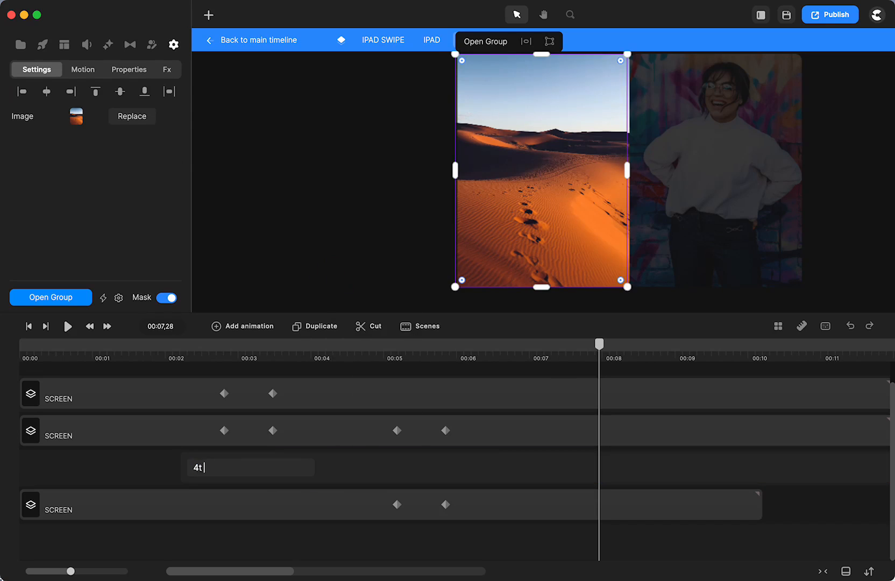
text( image)
click(203, 468)
text(h)
click(206, 481)
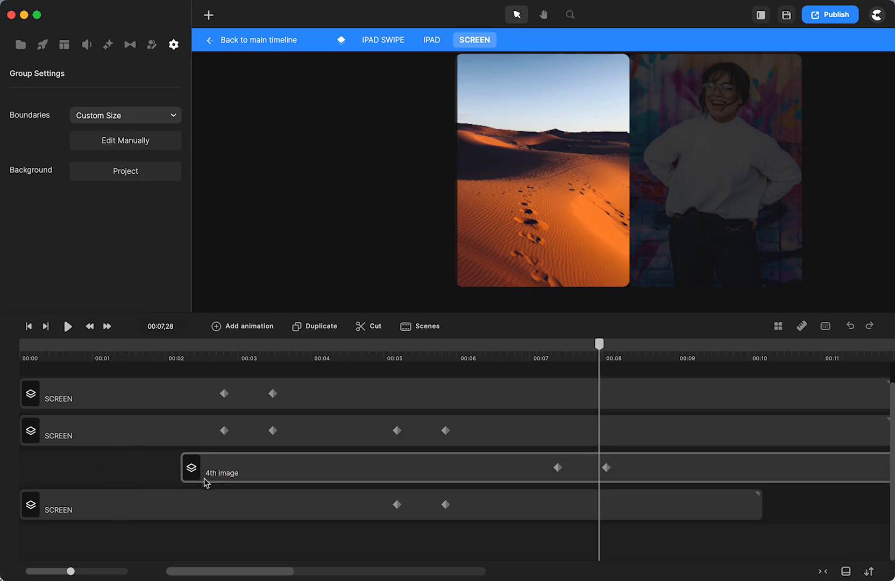
Open the 4th image group to view its PIC layer and return to the SCREEN group.
click(335, 479)
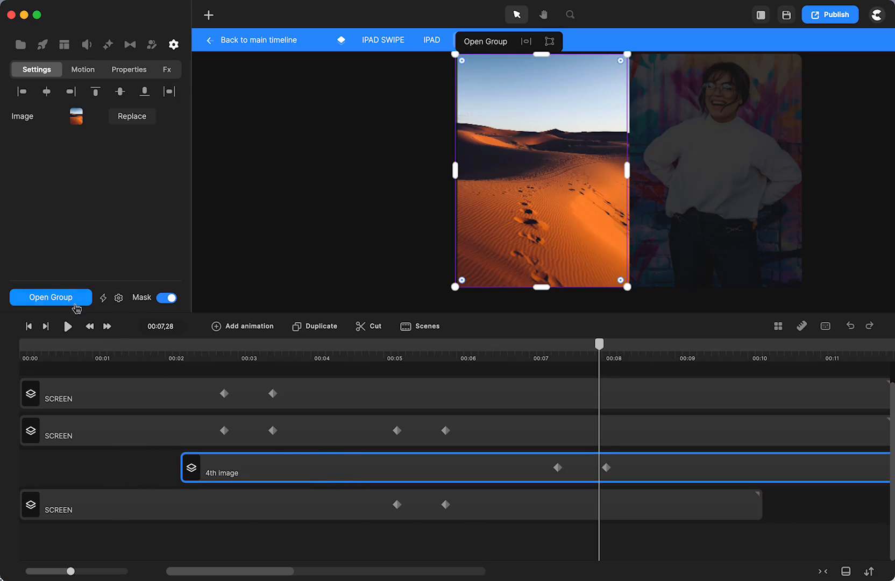
click(76, 300)
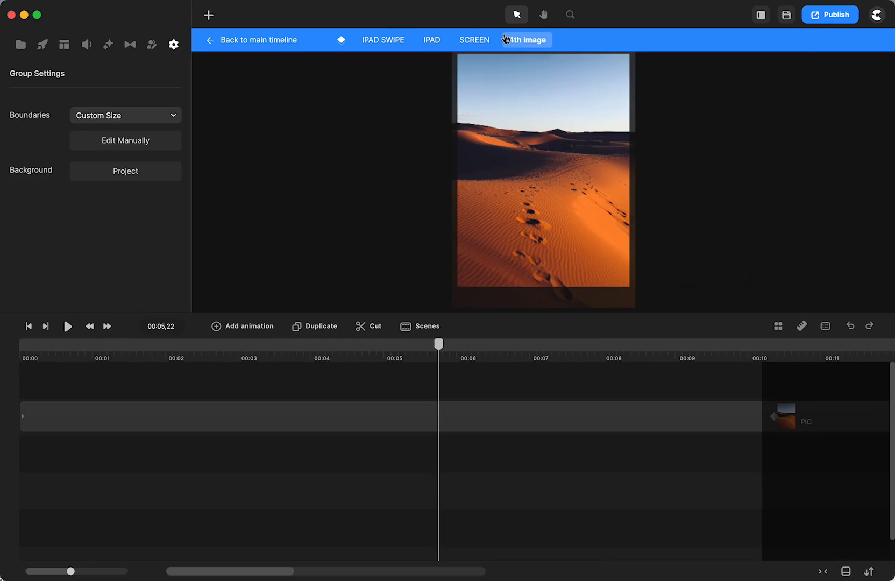
click(474, 39)
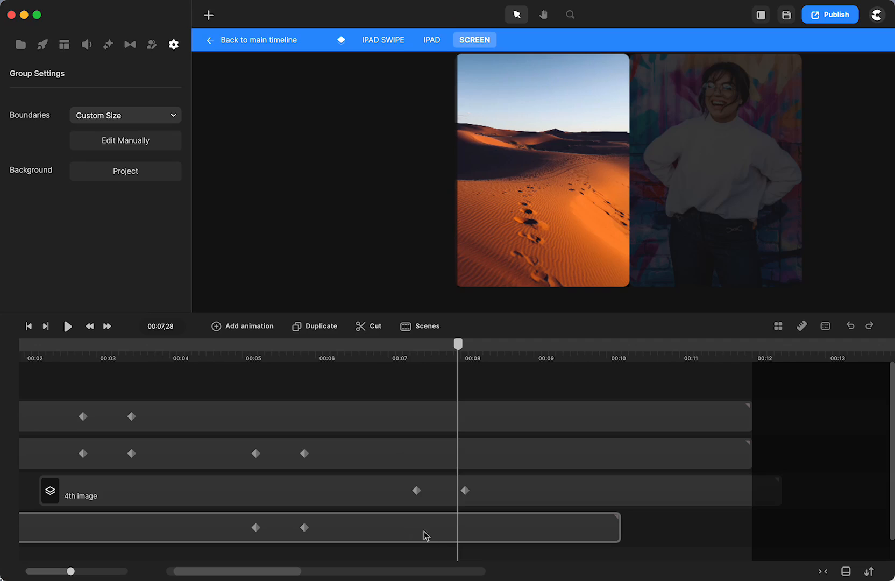
Replace the 4th image layer's desert picture with the palm beach picture, check it inside the layer's group, and return to the SCREEN group.
click(374, 497)
click(375, 497)
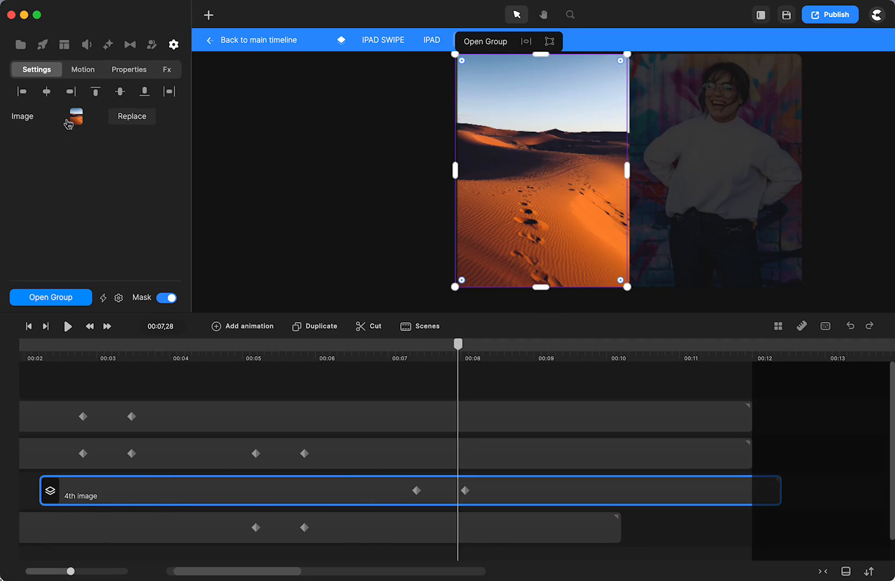
click(132, 116)
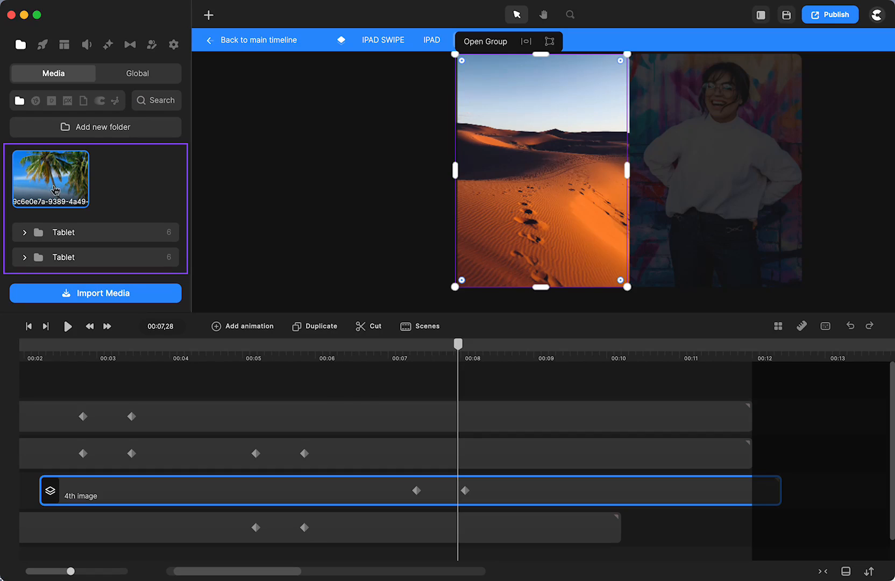
click(637, 388)
click(350, 494)
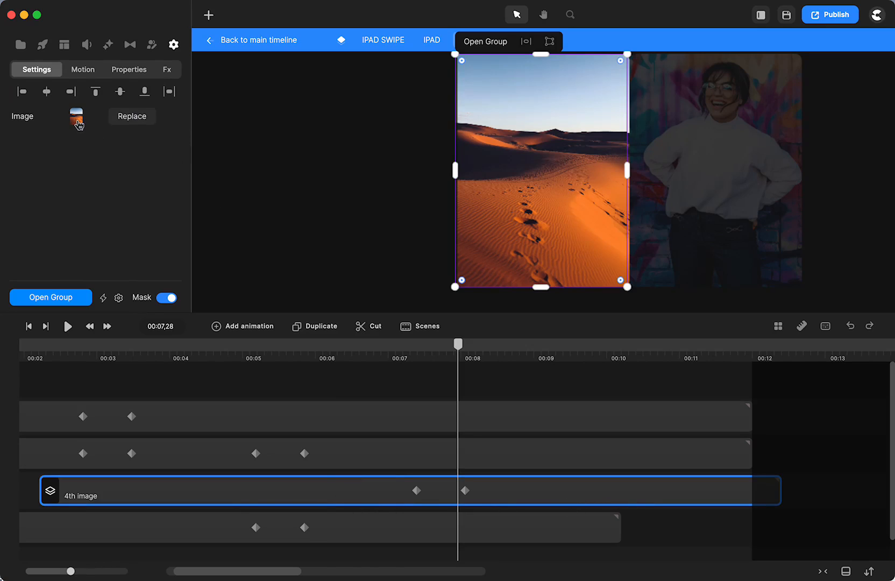
click(139, 122)
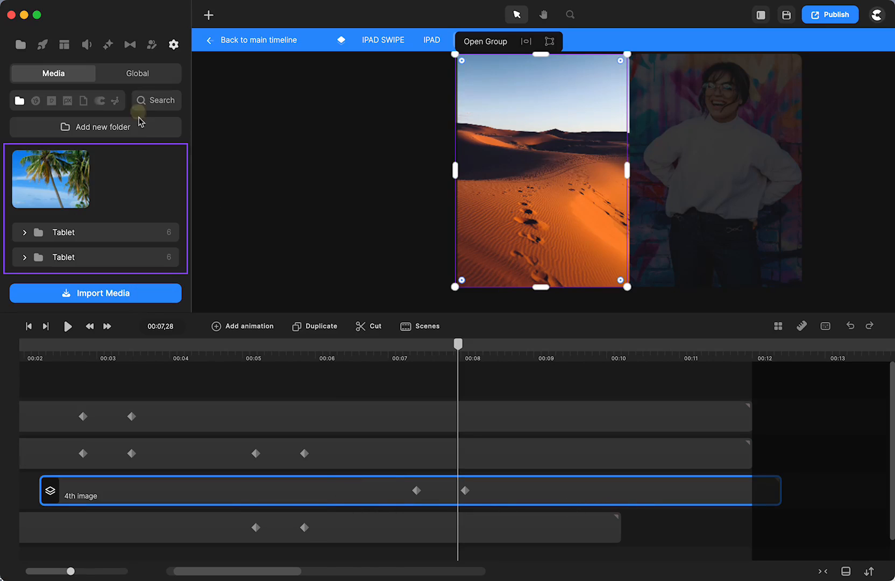
click(65, 181)
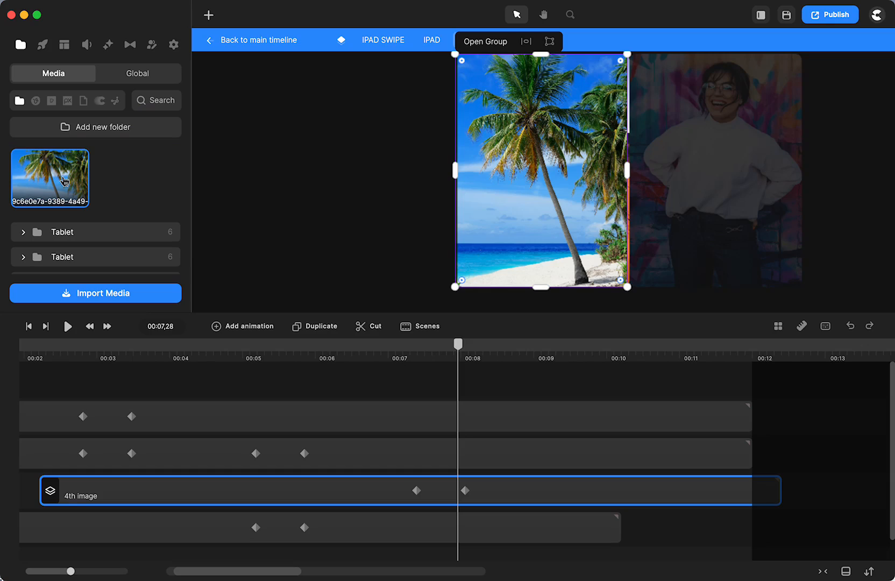
double_click(564, 191)
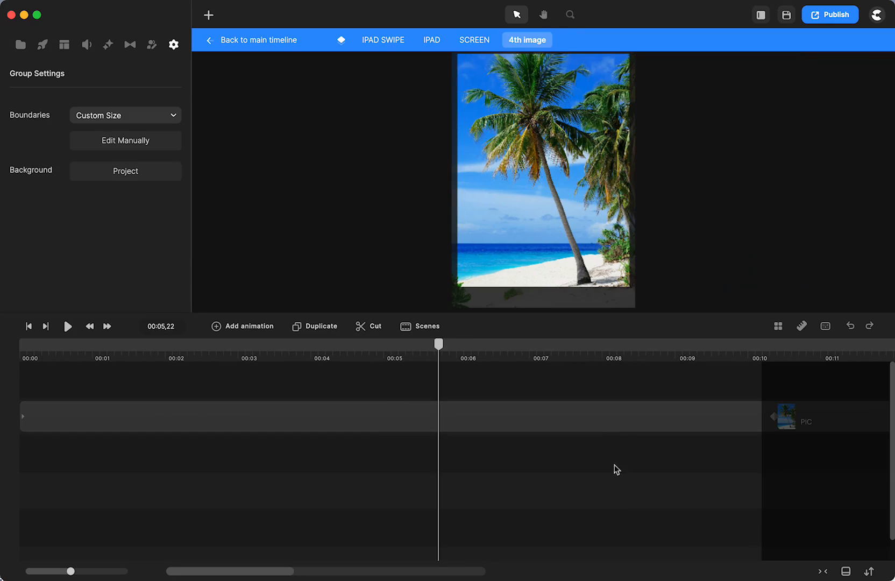
click(472, 41)
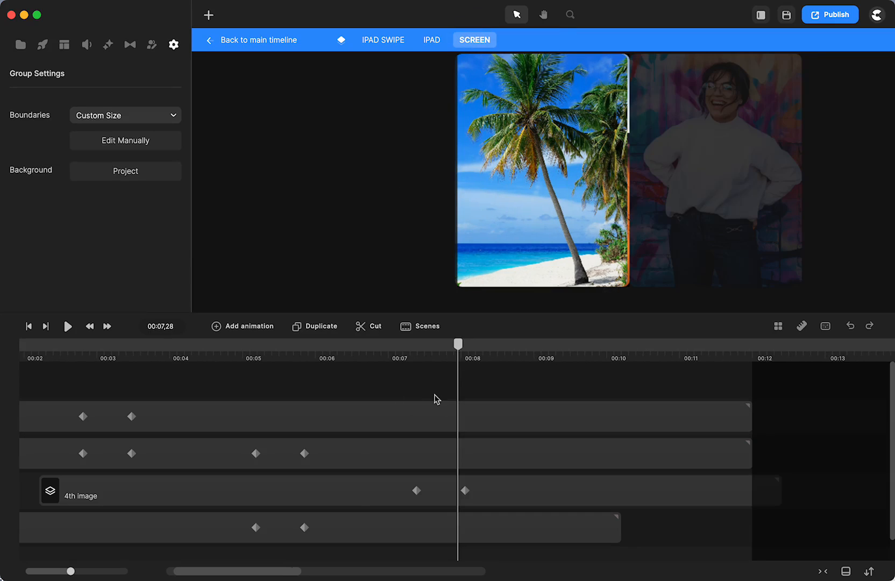
Check the 4th image's swipe start at 00:07,11 and return to the IPAD SWIPE group.
drag(458, 344, 417, 425)
click(416, 425)
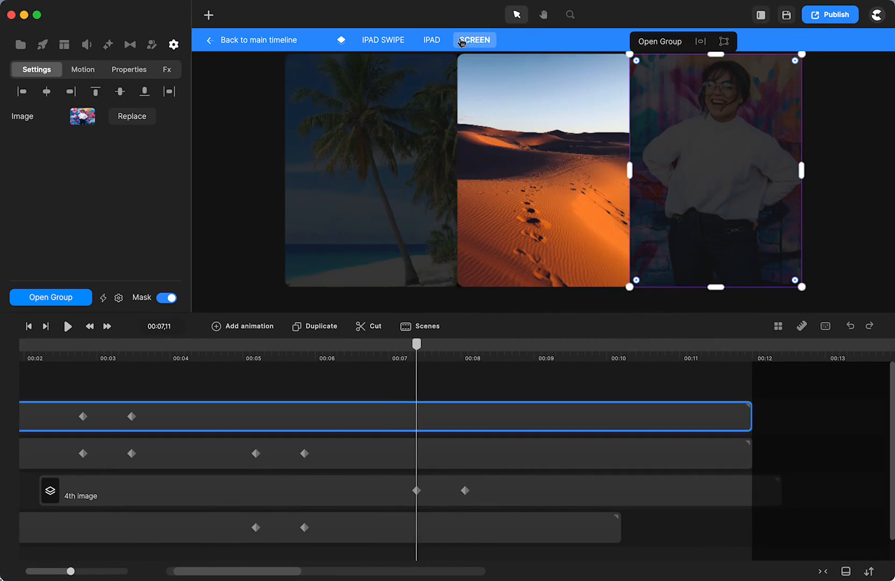
click(426, 40)
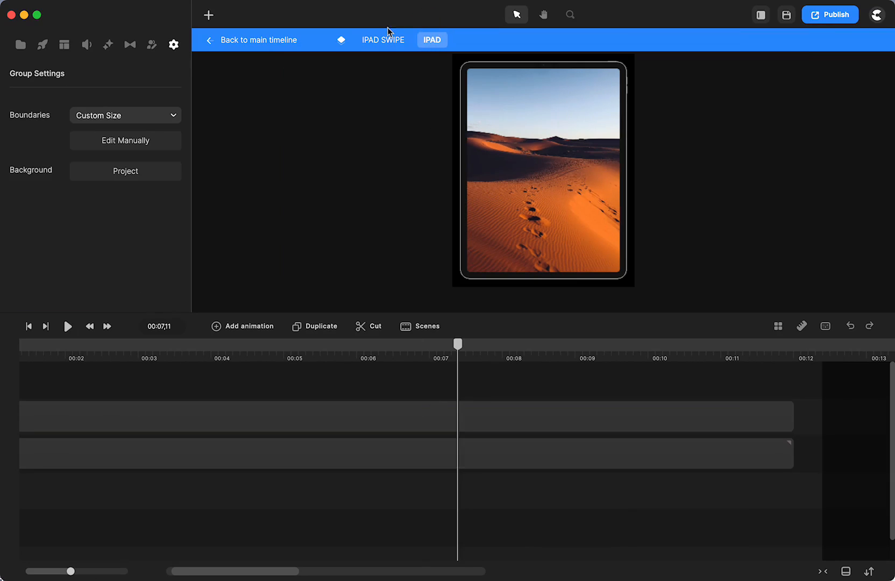
click(374, 41)
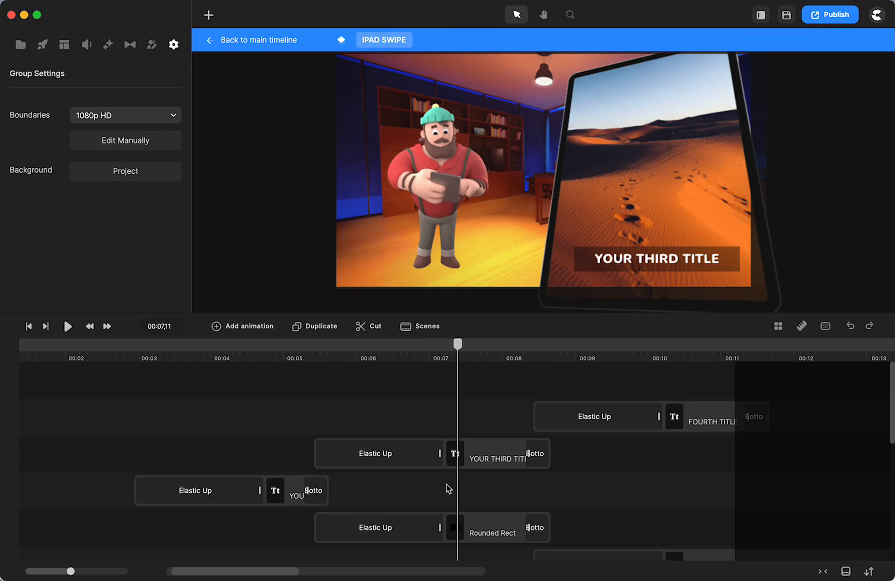
Compare the second title's exit with its picture swipe near 00:05,08, and place the playhead at the third title's exit, 00:08,09.
drag(458, 344, 313, 394)
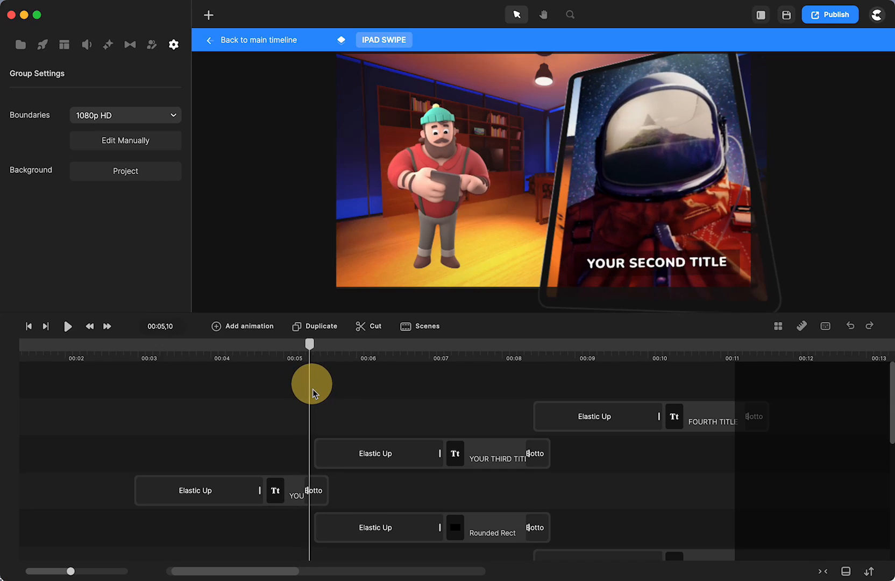
click(395, 458)
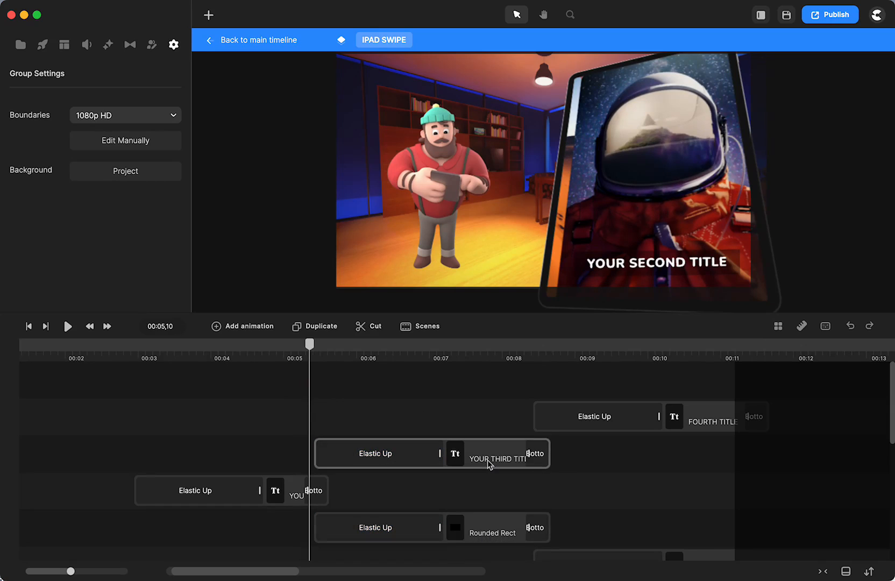
drag(307, 348, 304, 355)
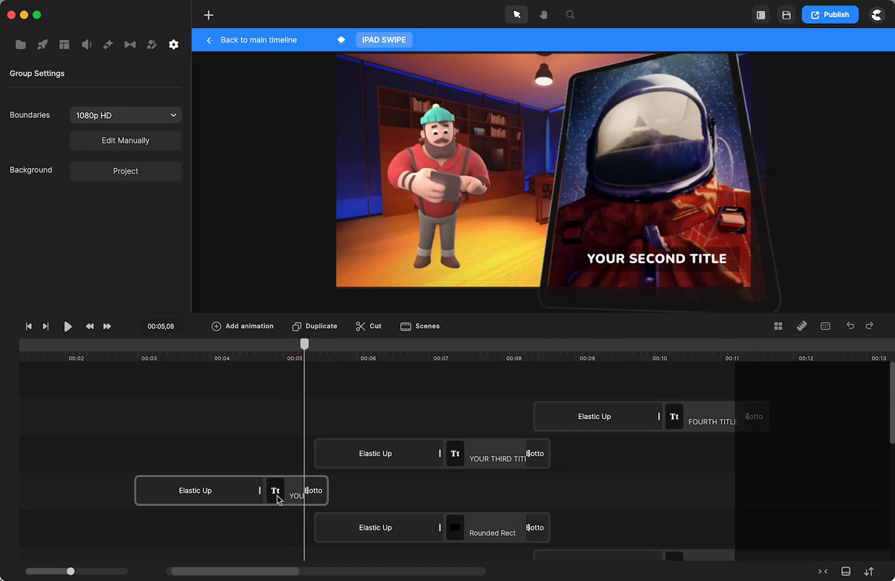
click(303, 492)
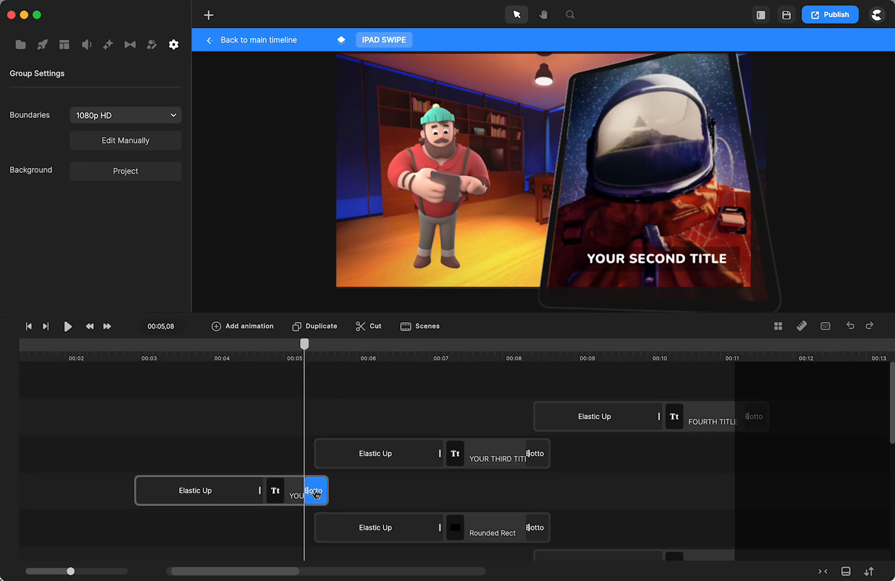
drag(305, 350, 523, 347)
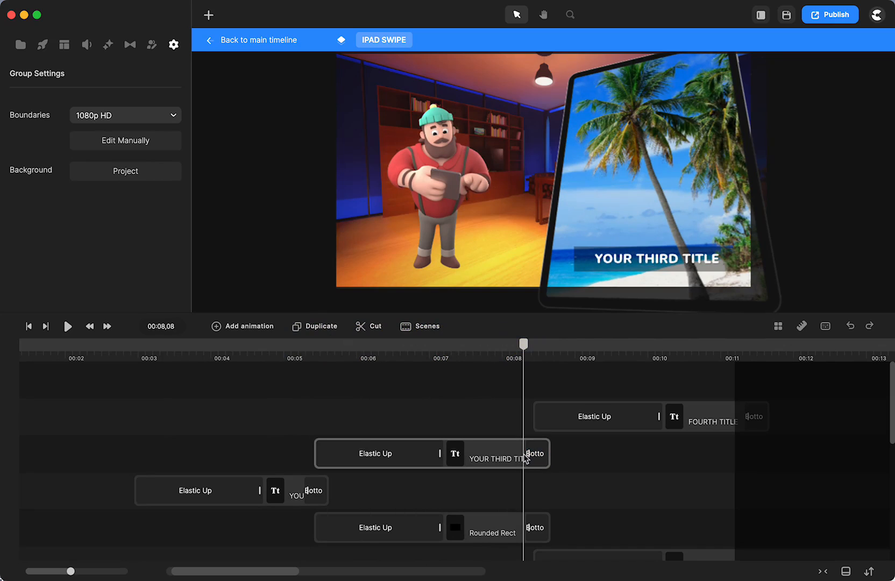
mouse_move(525, 349)
mouse_down()
mouse_move(470, 348)
mouse_move(529, 355)
mouse_up()
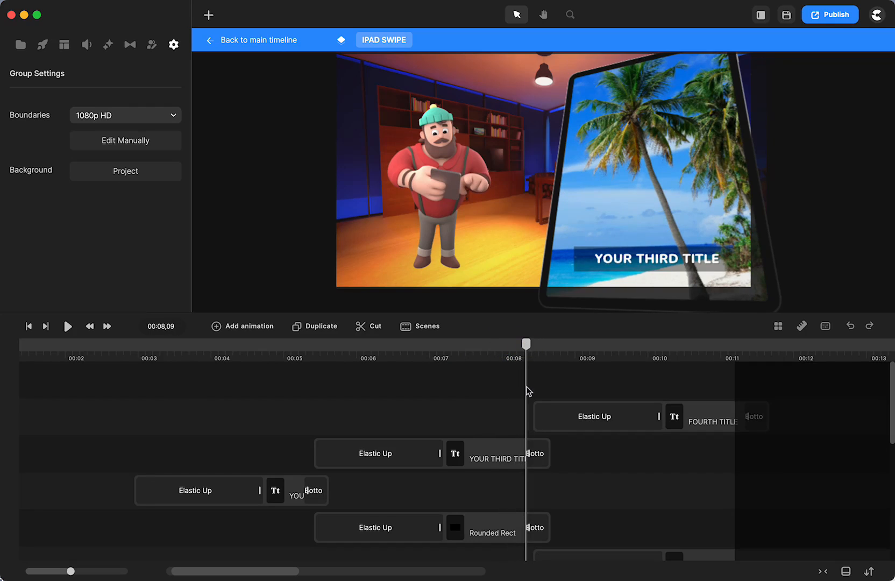
Reopen the SCREEN group nested inside the IPAD layer, keeping the playhead at 00:08,09.
click(585, 454)
scroll(586, 460, down, 3)
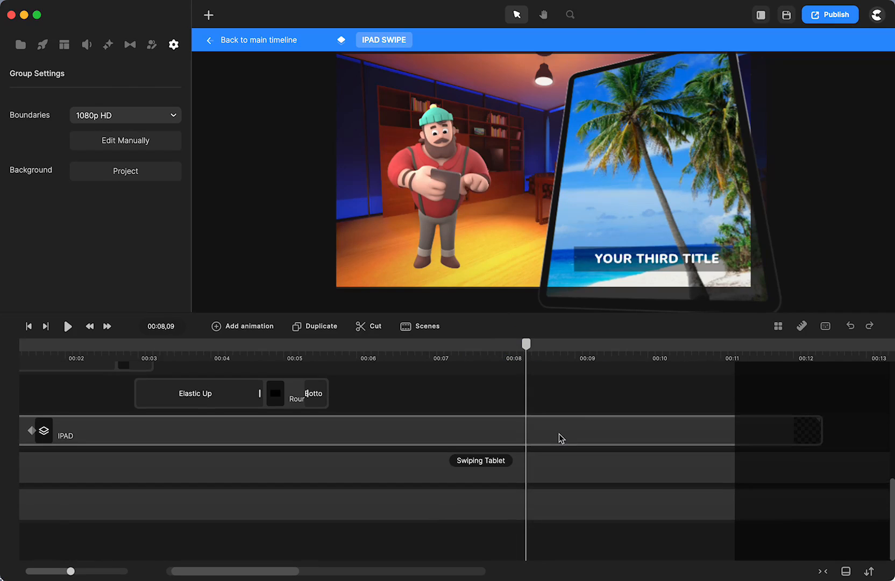
click(559, 437)
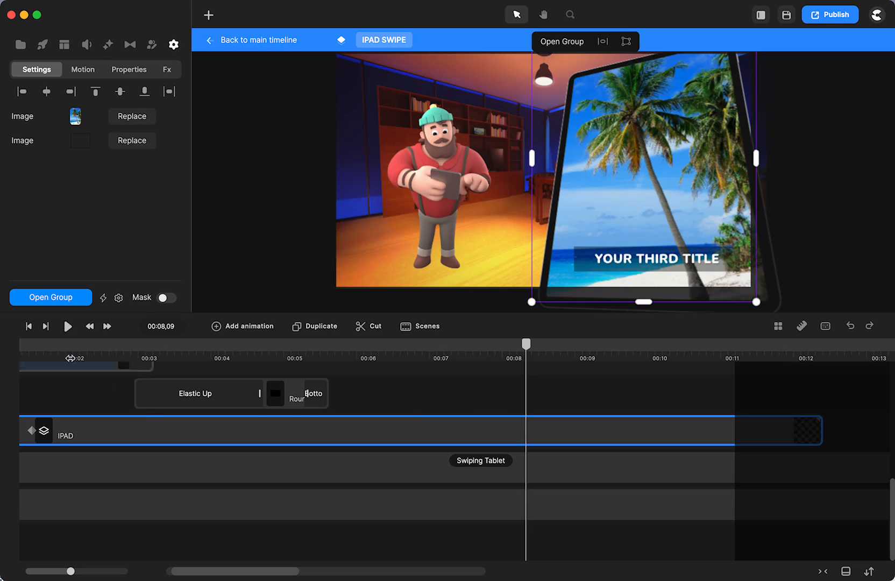
click(60, 295)
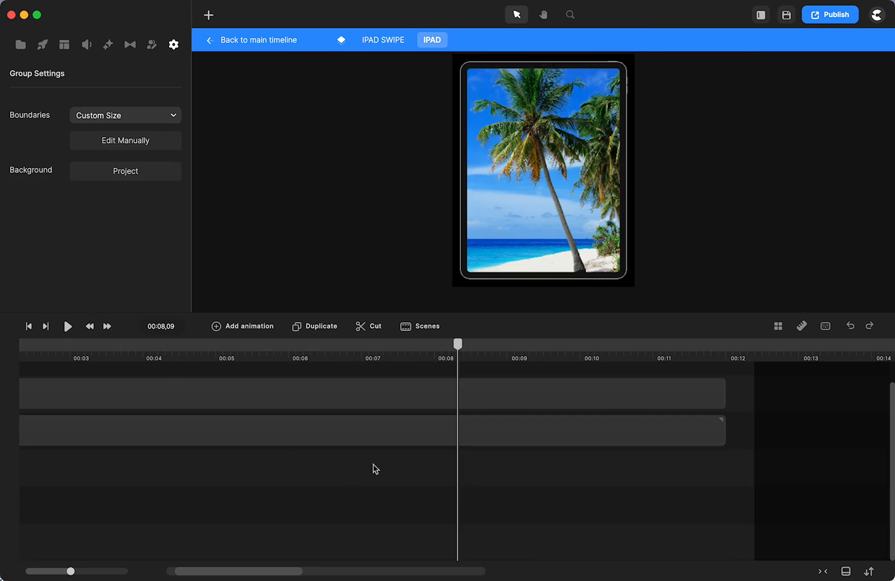
scroll(391, 438, left, 3)
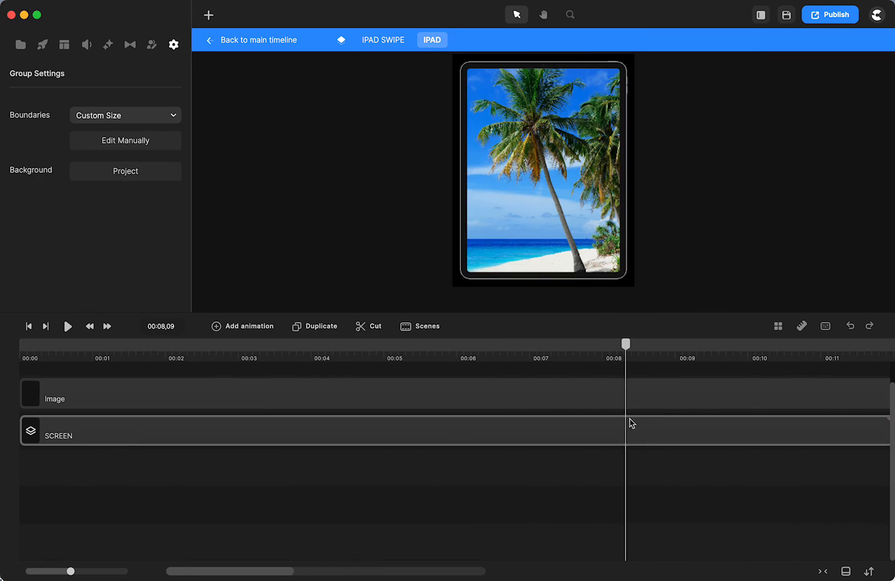
click(620, 431)
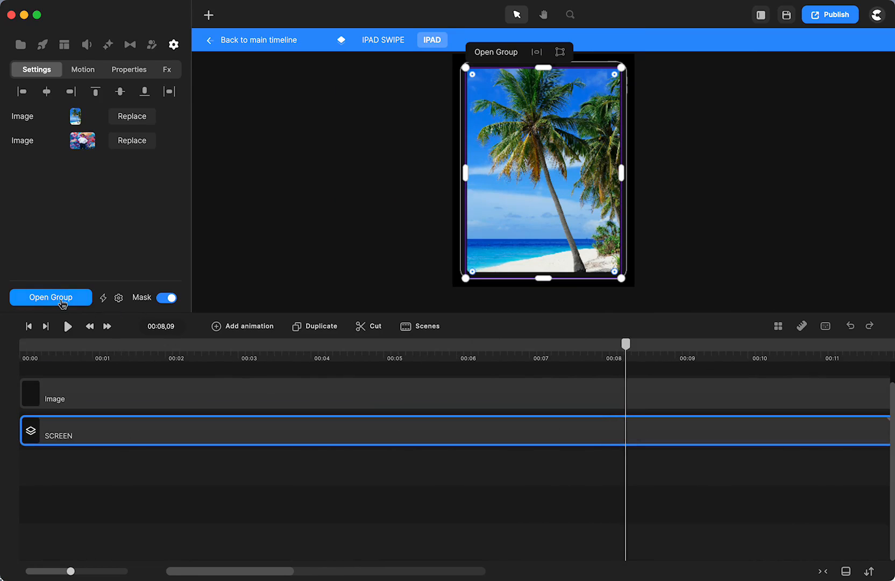
click(60, 299)
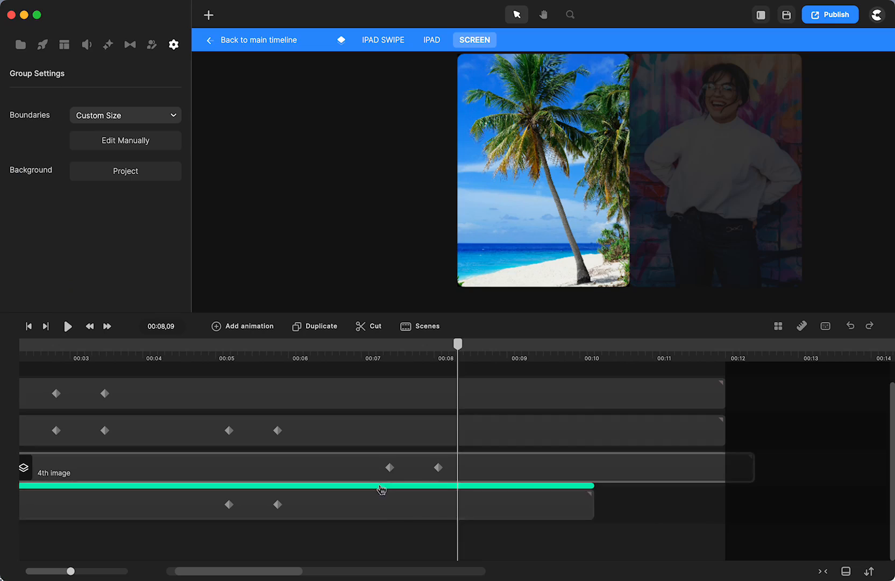
Shift both 4th image swipe keyframes so the first sits at 00:08,09, and preview the swipes up to 00:09,08.
drag(413, 473, 479, 468)
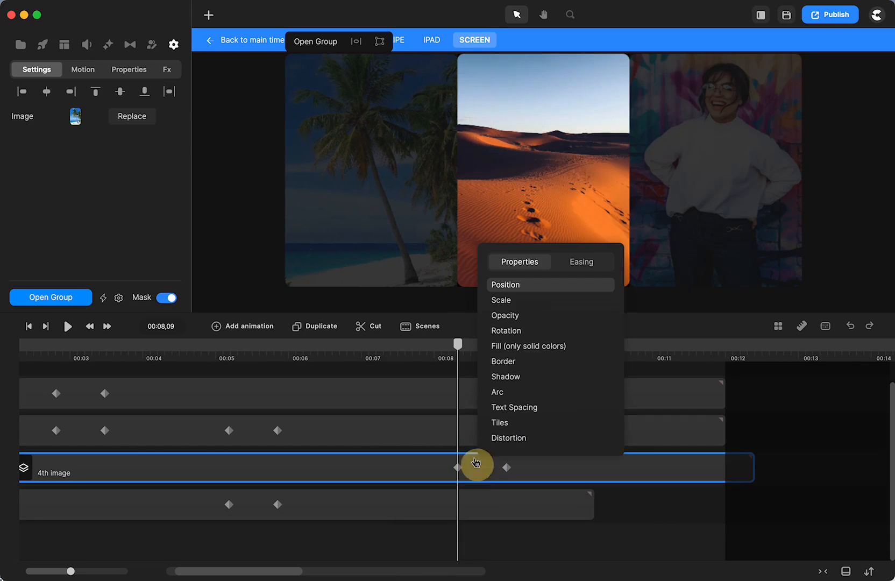
click(628, 525)
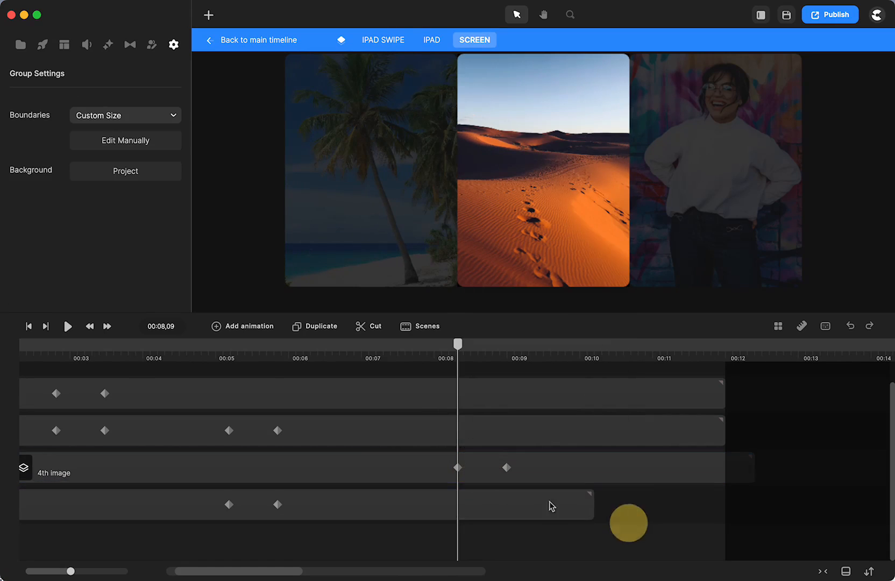
drag(457, 344, 232, 401)
drag(312, 391, 530, 372)
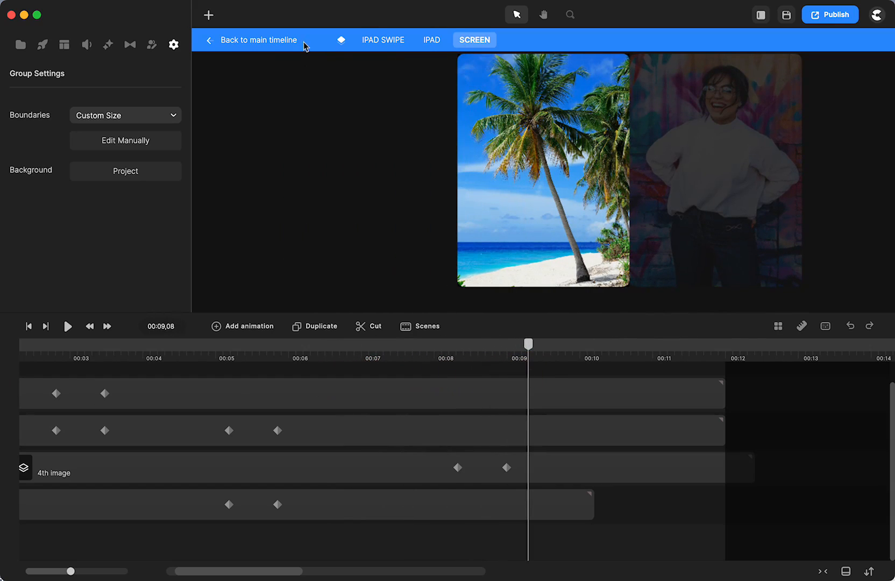
Return to the main timeline and play the IPAD SWIPE scene from 00:12,07 in an enlarged preview.
click(285, 40)
scroll(510, 466, left, 10)
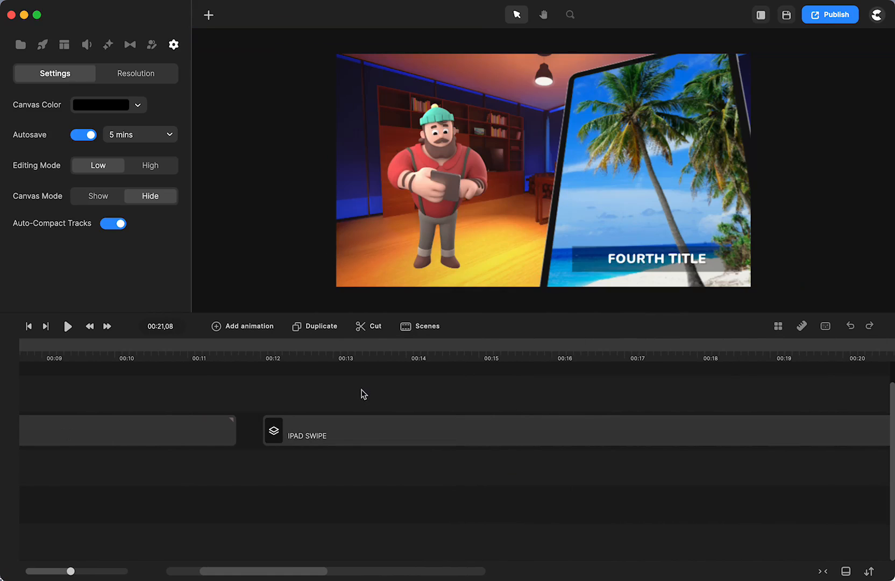
drag(449, 315, 438, 433)
click(279, 475)
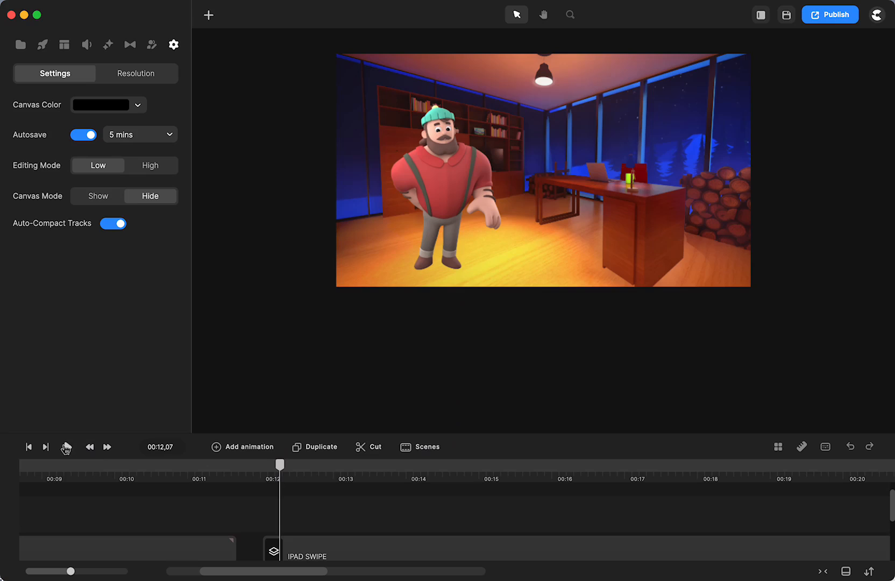
click(69, 448)
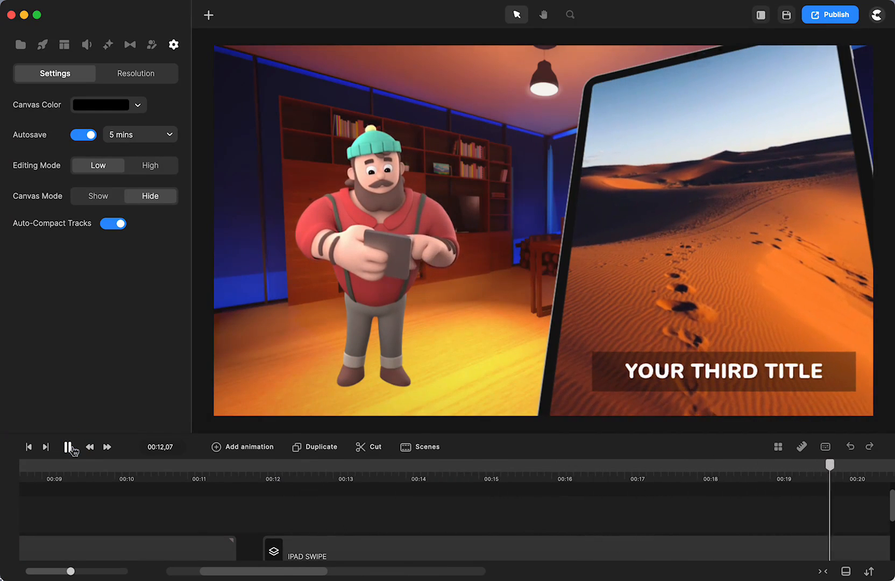
click(68, 447)
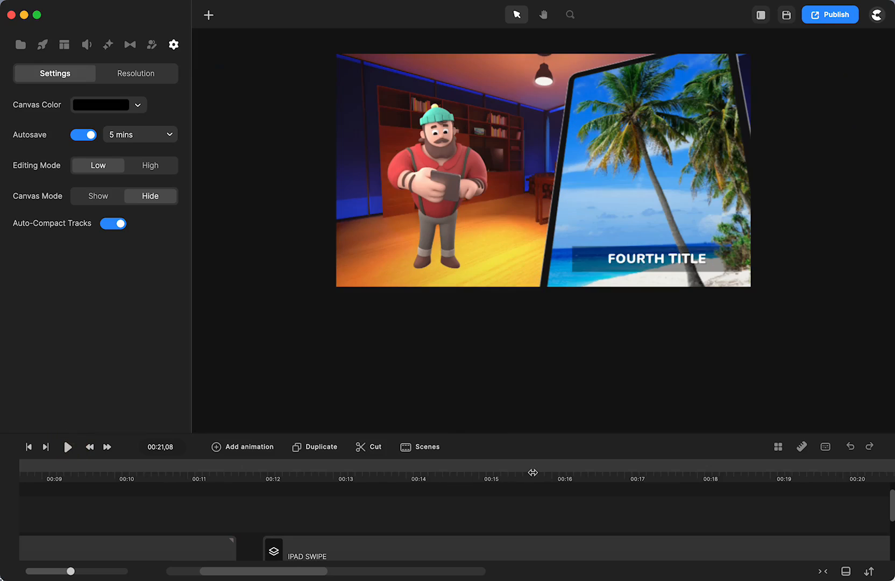
Scrub the main timeline between 00:17,18 and 00:21,13 to check the third and fourth picture swipes against their titles.
scroll(533, 472, right, 5)
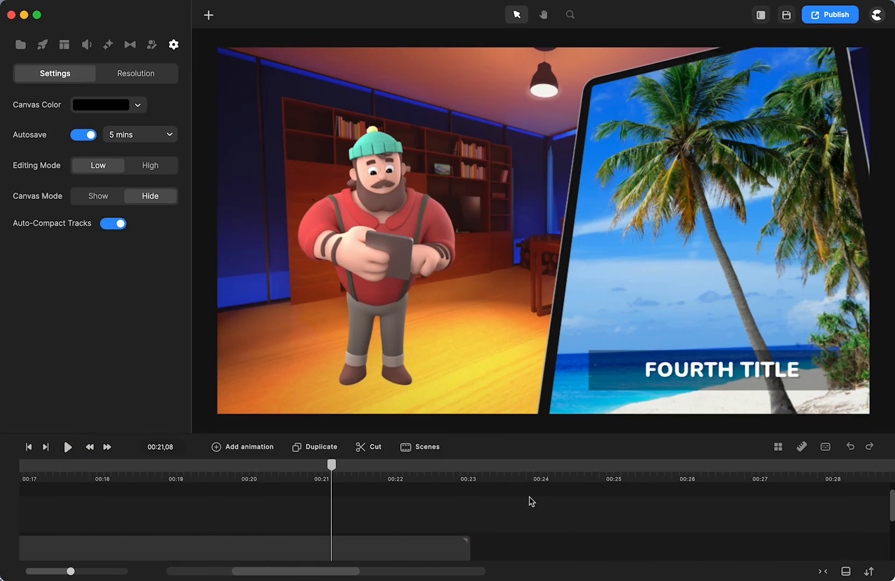
drag(327, 466, 129, 489)
scroll(165, 514, left, 7)
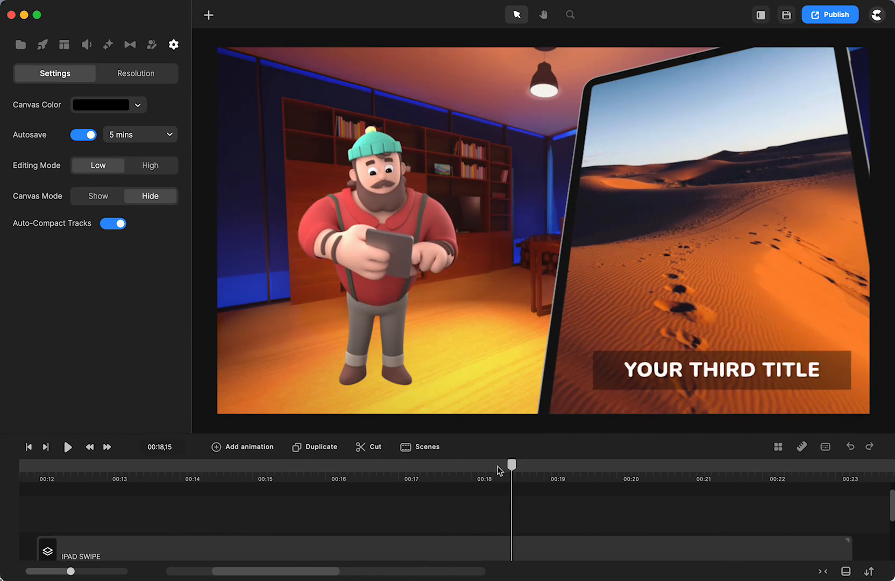
drag(318, 489, 444, 488)
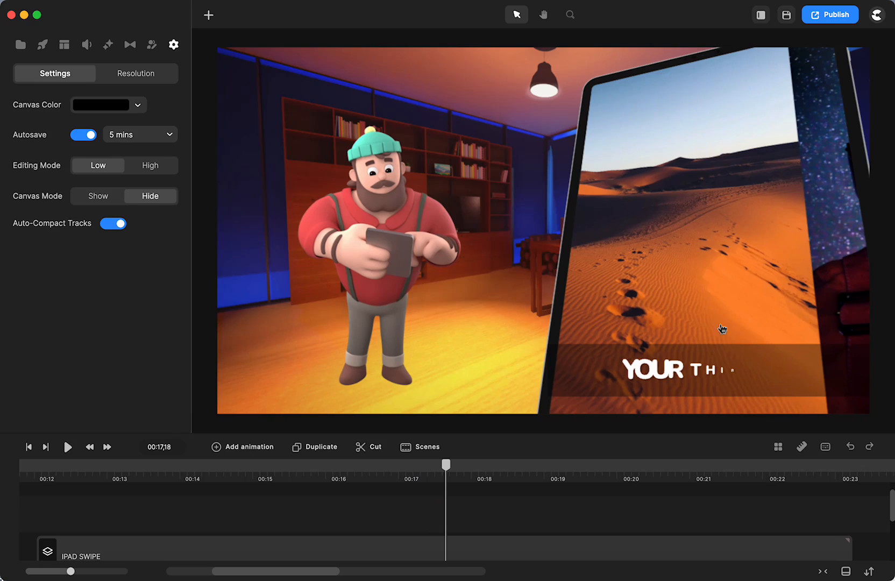
drag(446, 470, 726, 467)
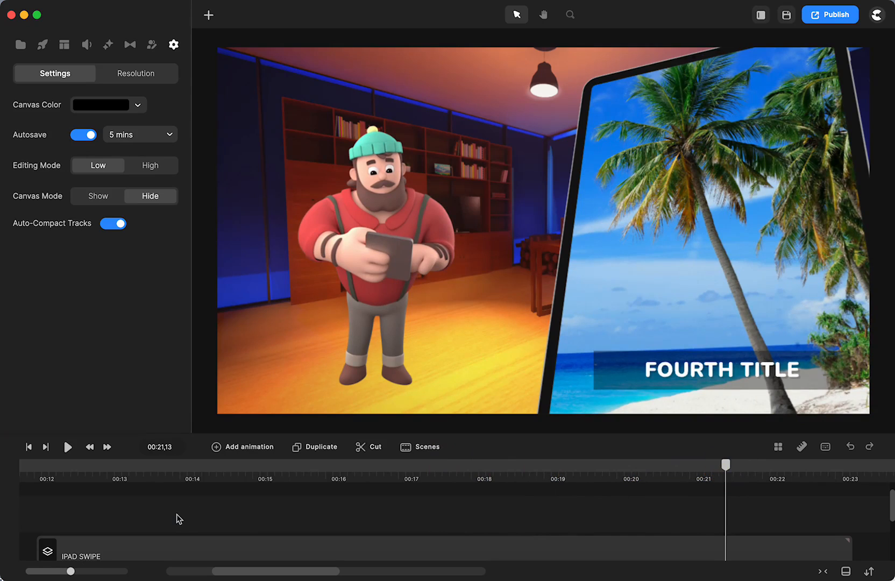
Select the IPAD SWIPE scene to view its title and picture settings.
click(293, 522)
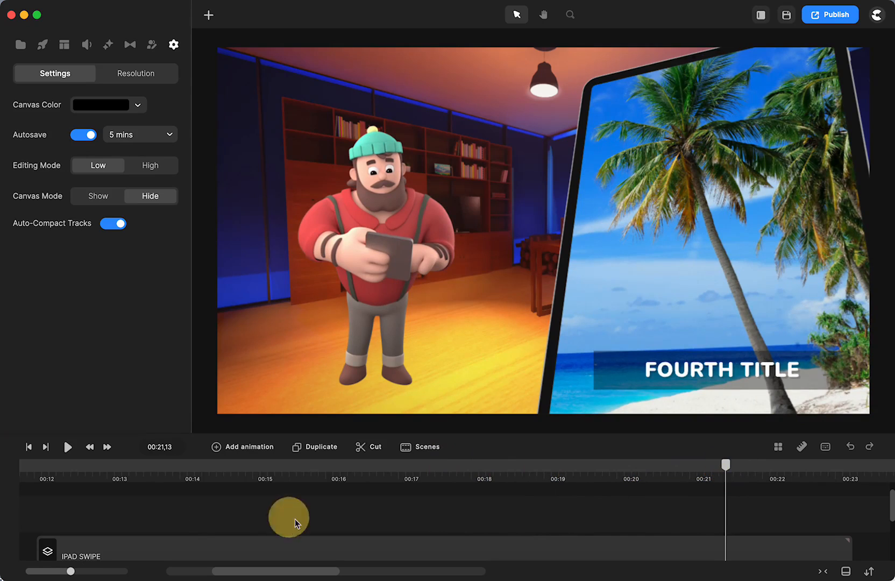
click(256, 546)
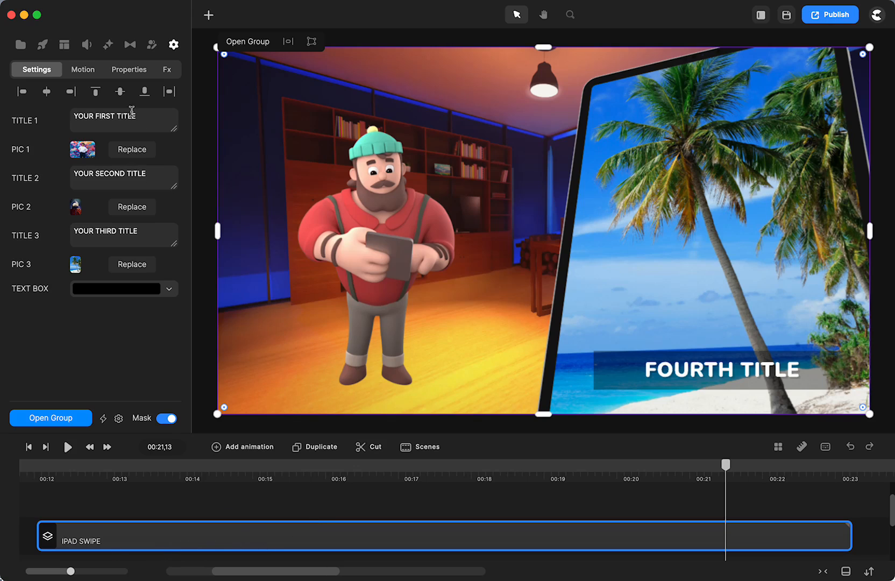
Set the scene's first three titles to "woman", "astronaut" and "desert".
triple_click(102, 120)
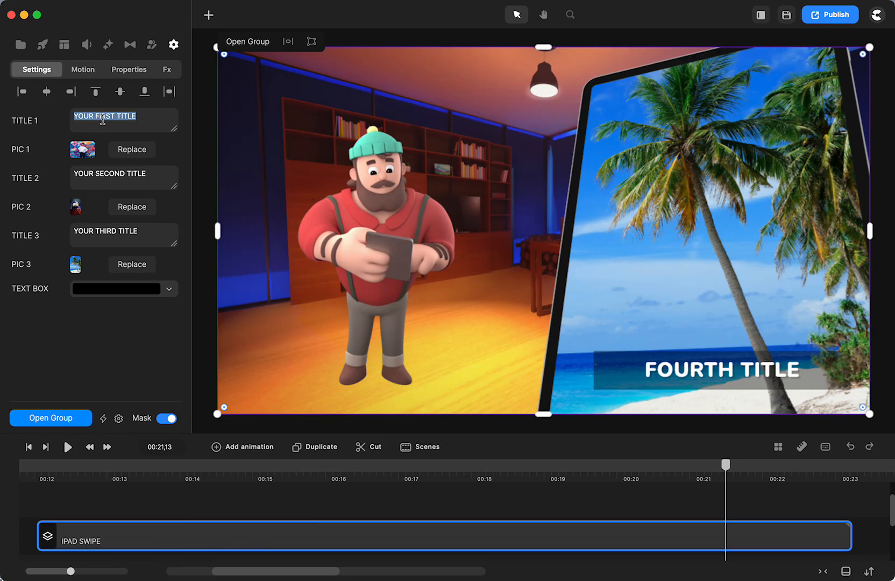
text(woman)
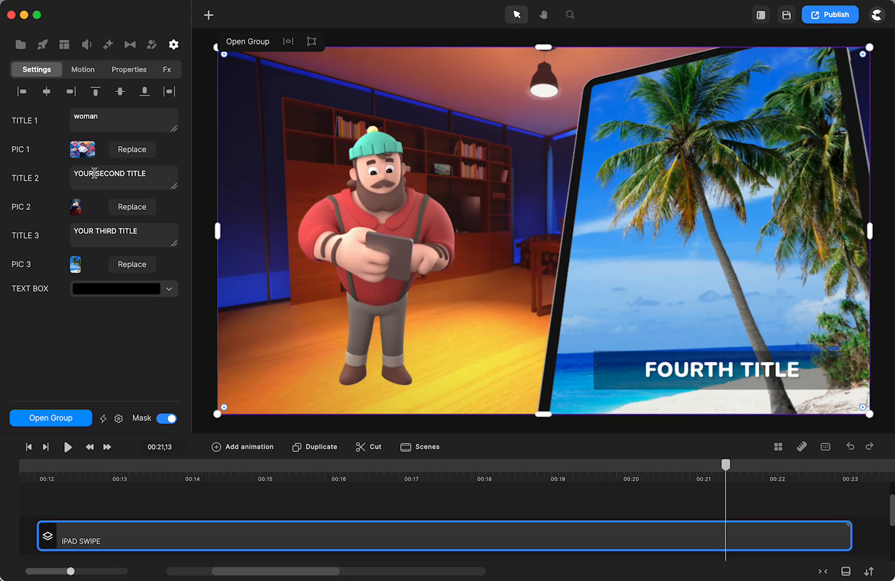
triple_click(94, 173)
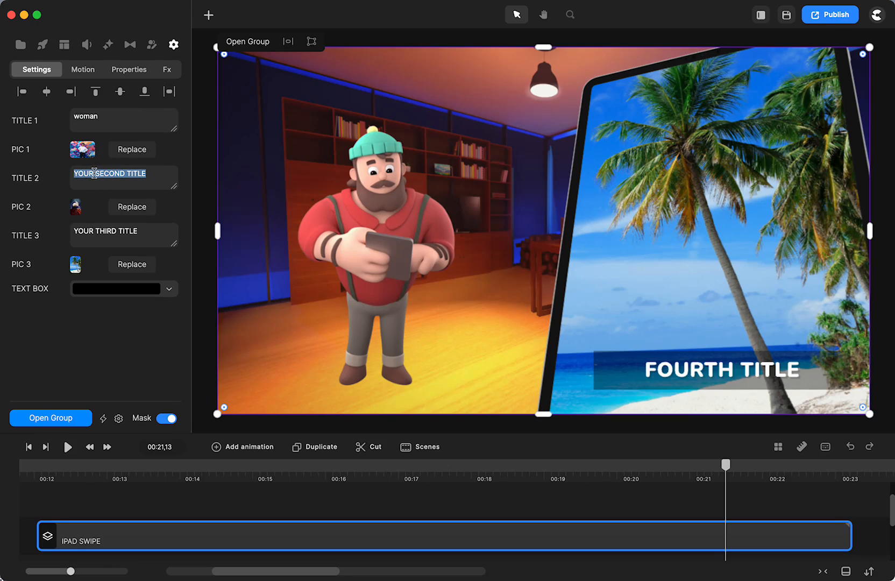
text(astronaut)
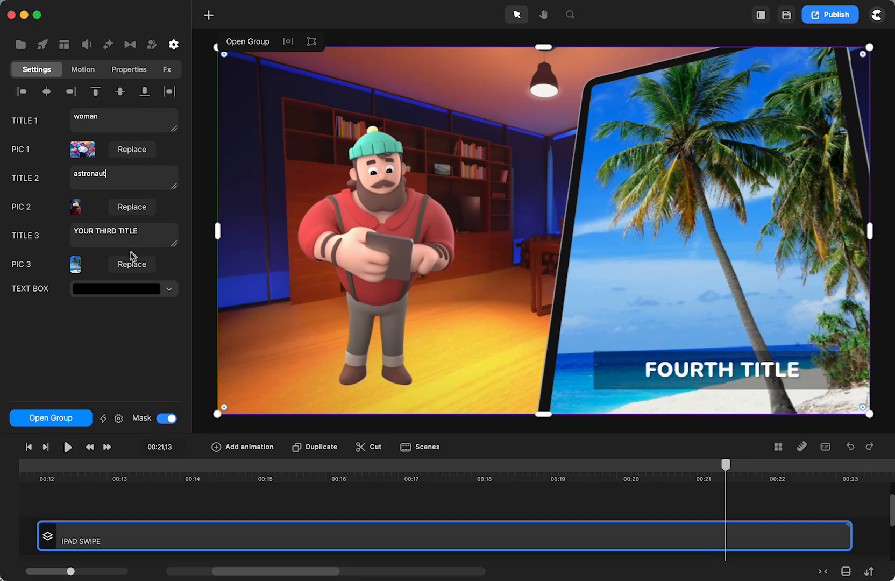
triple_click(100, 228)
text(desert)
Change the FOURTH TITLE text inside the IPAD SWIPE group to "palm tree" and return to the main timeline.
click(695, 378)
double_click(704, 371)
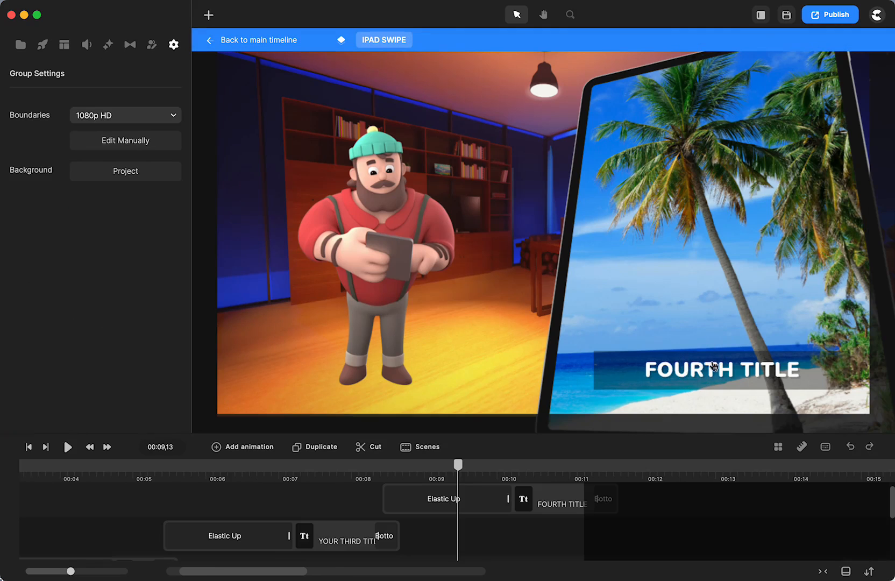
click(707, 376)
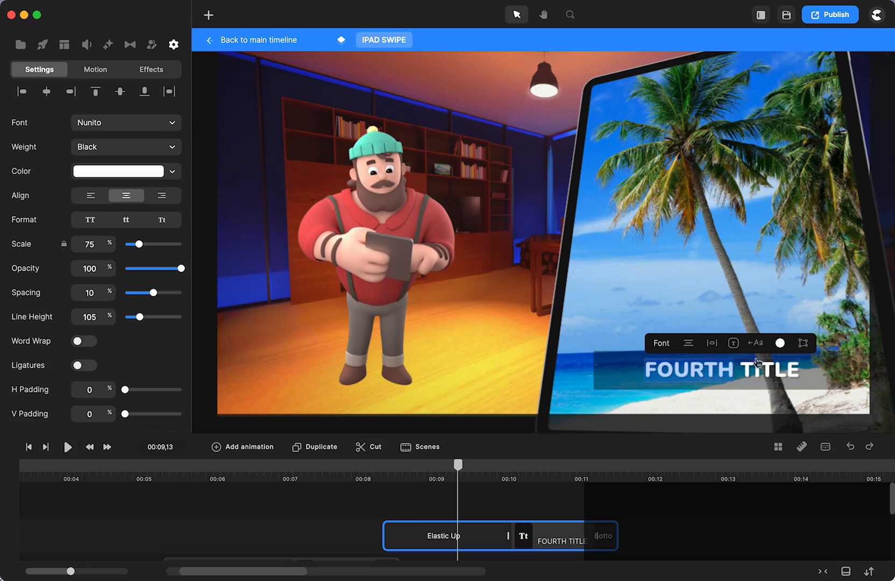
triple_click(717, 367)
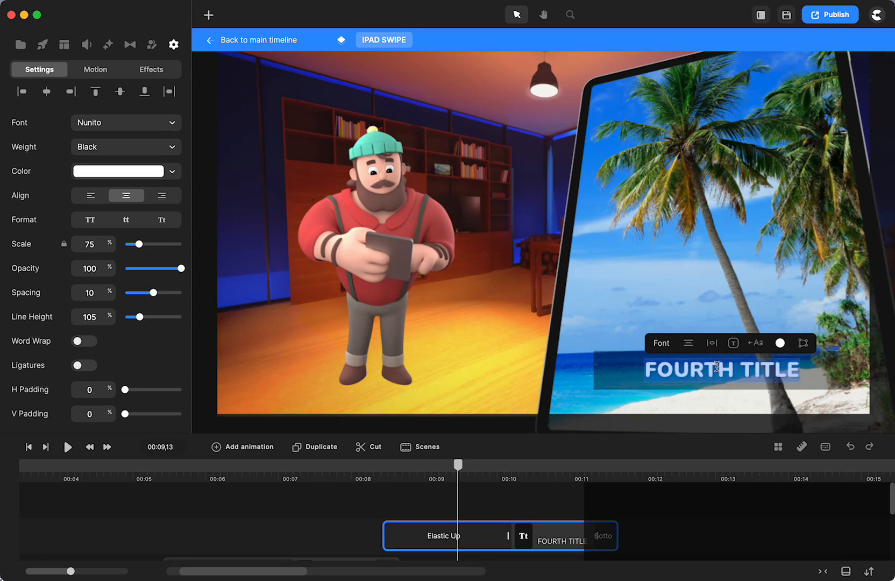
text(palm tree)
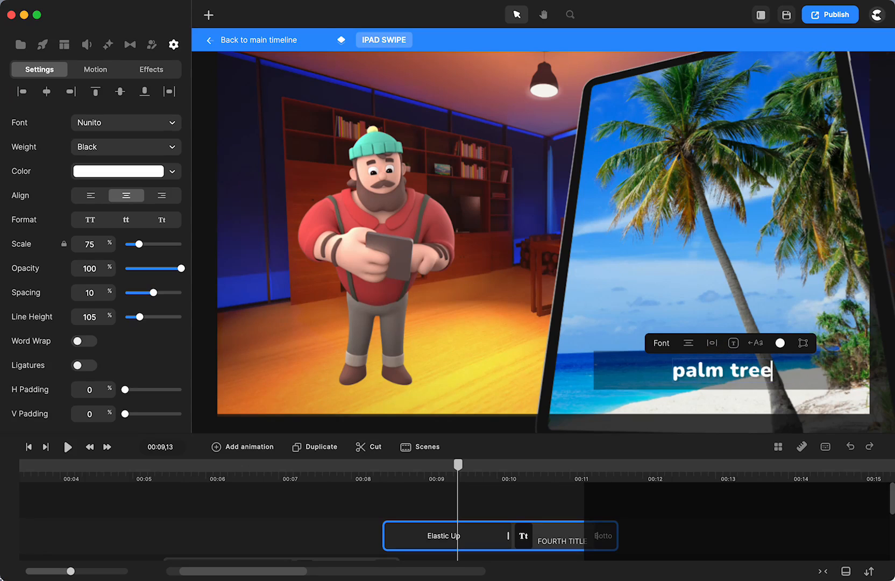
click(275, 39)
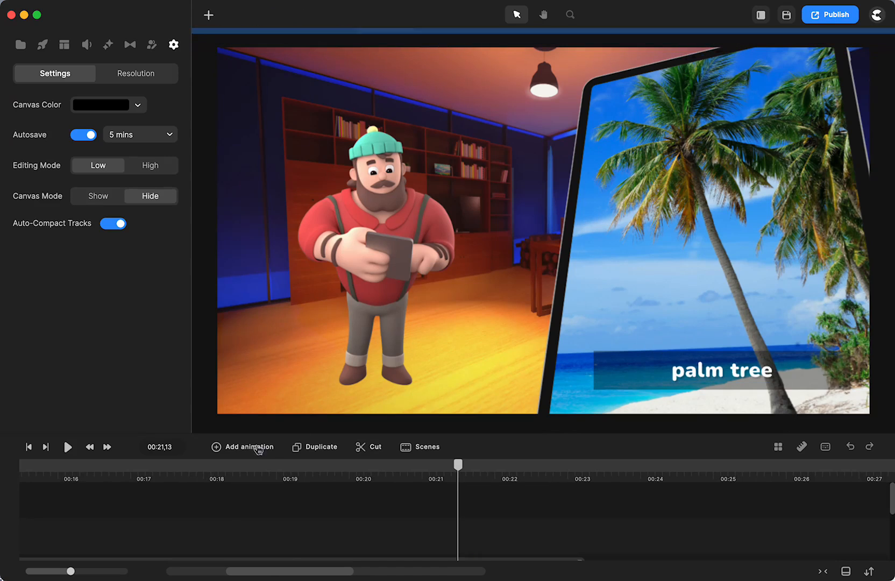
Play the IPAD SWIPE scene on the main timeline from 00:12,03 to 00:22,11 to check the titles against the pictures.
scroll(287, 523, down, 3)
scroll(287, 524, up, 3)
scroll(287, 524, left, 12)
scroll(287, 524, down, 1)
click(498, 466)
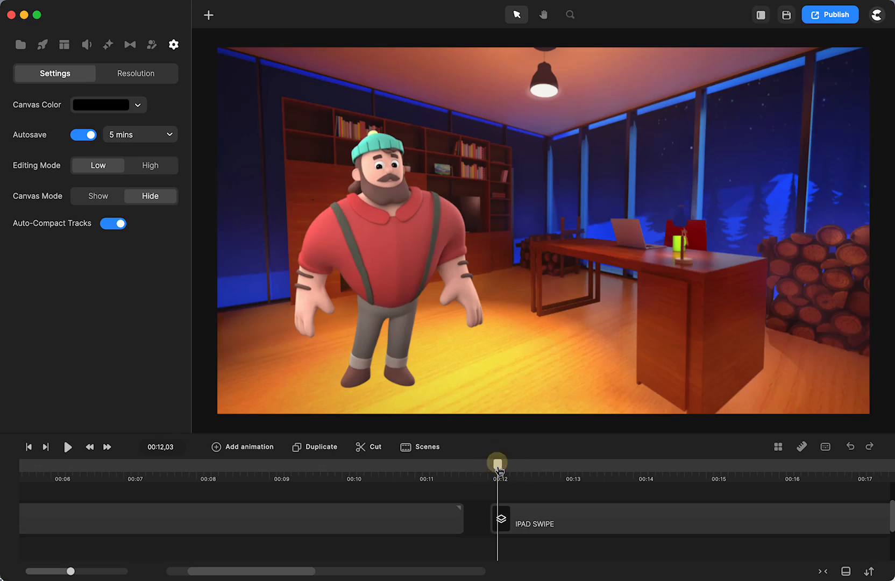
click(67, 448)
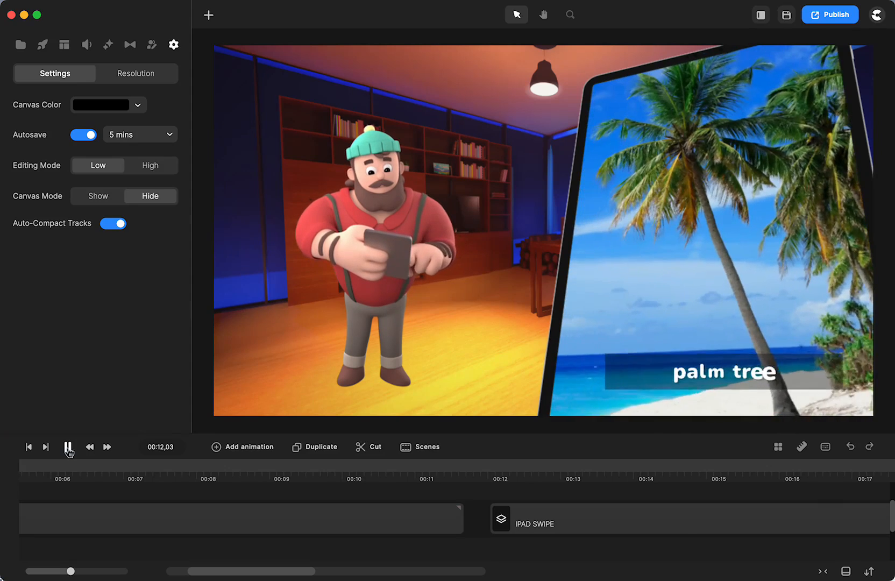
click(68, 448)
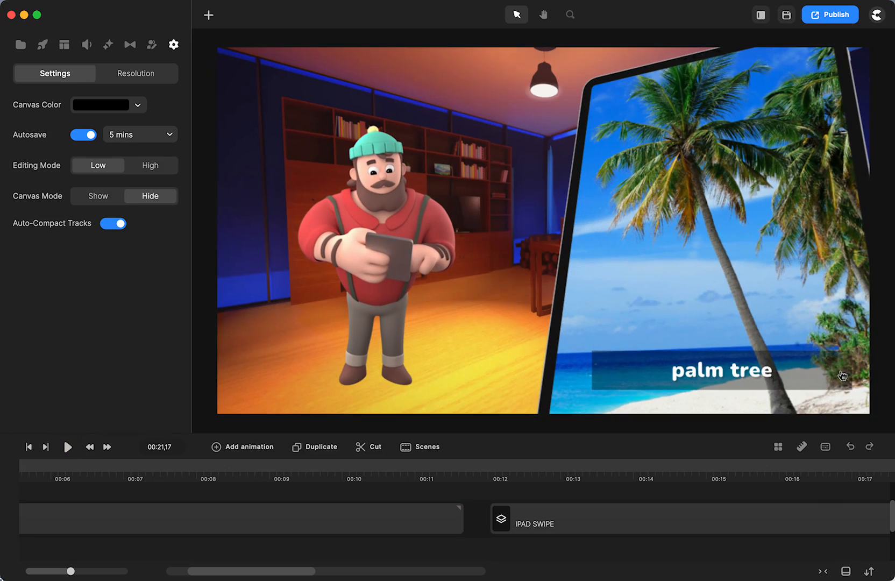
click(68, 448)
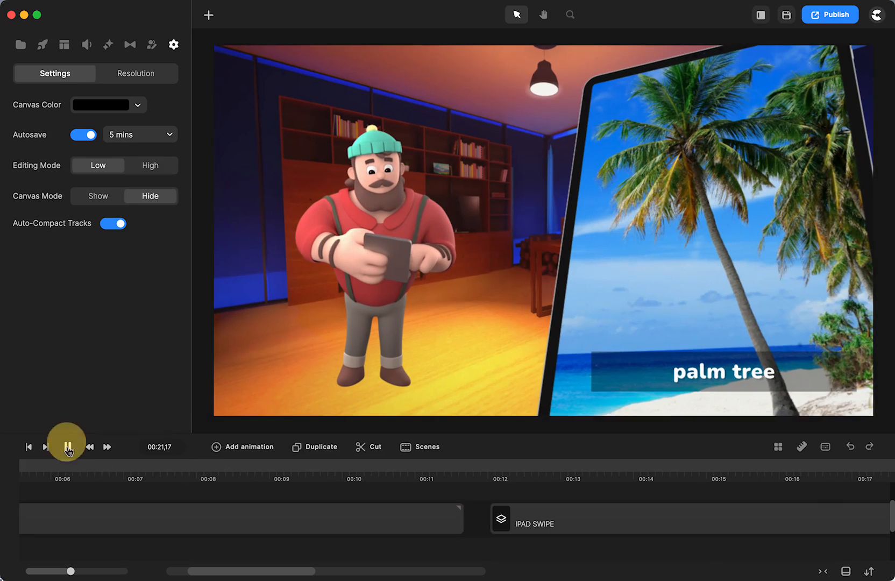
click(68, 448)
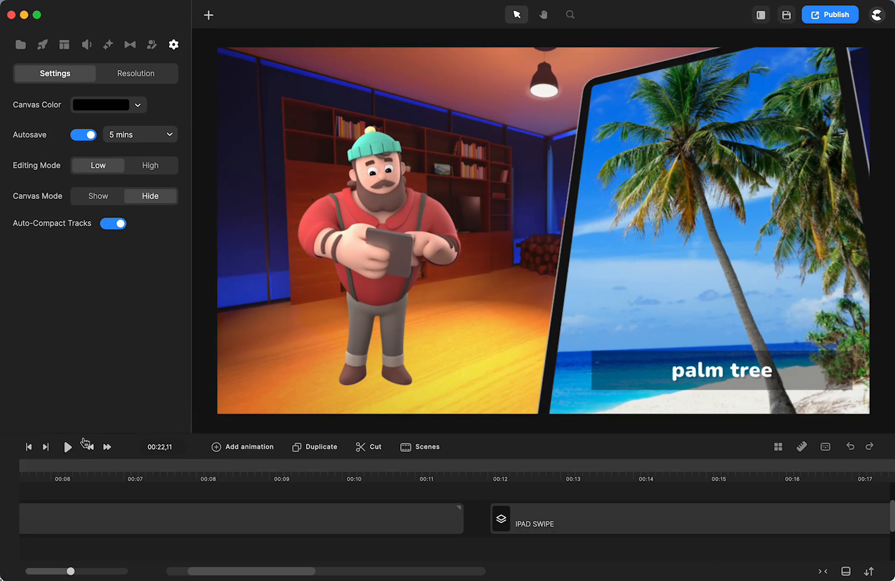
Replace the PIC 1 image with the palm beach picture from the project media and check it at 00:13,24.
click(559, 524)
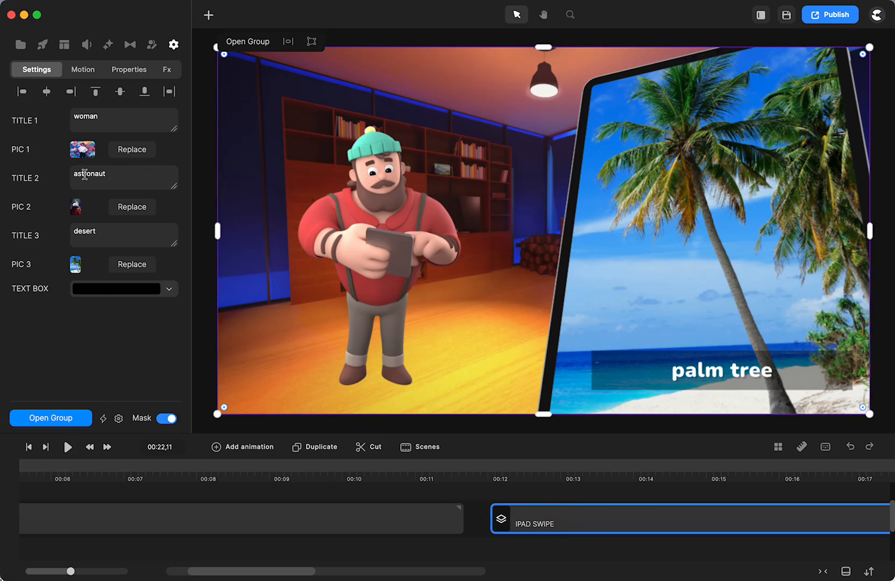
click(133, 152)
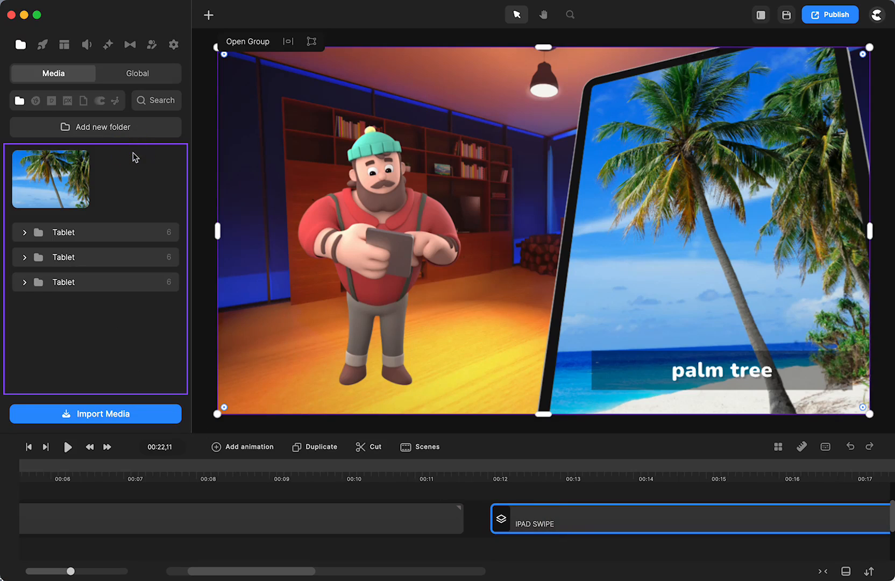
click(58, 191)
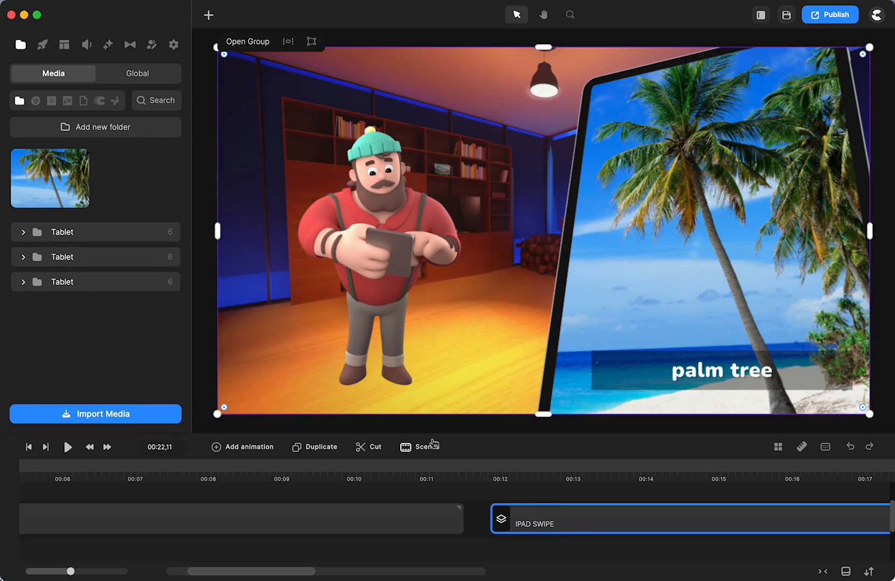
drag(500, 466, 621, 464)
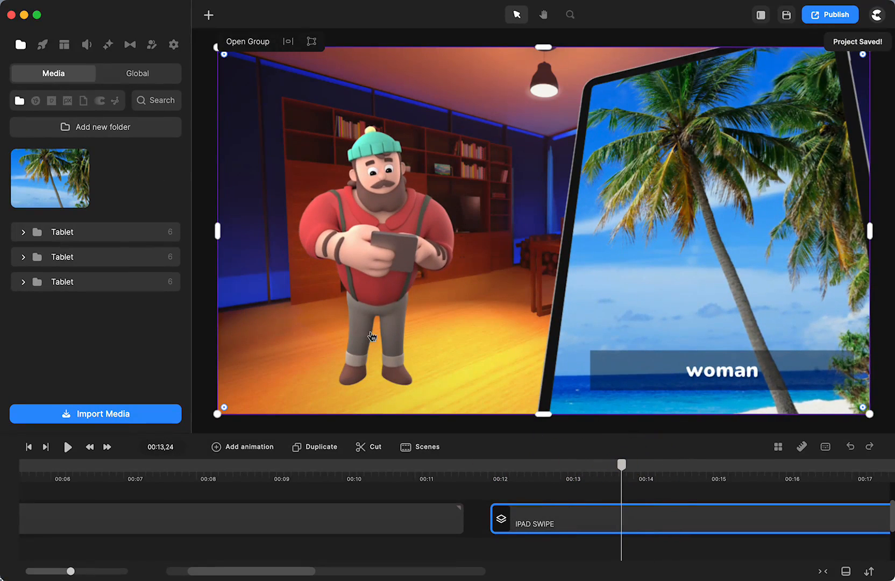
Replace the PIC 1 image with the picture of the woman in the white sweater from the first Tablet folder.
click(480, 529)
click(516, 523)
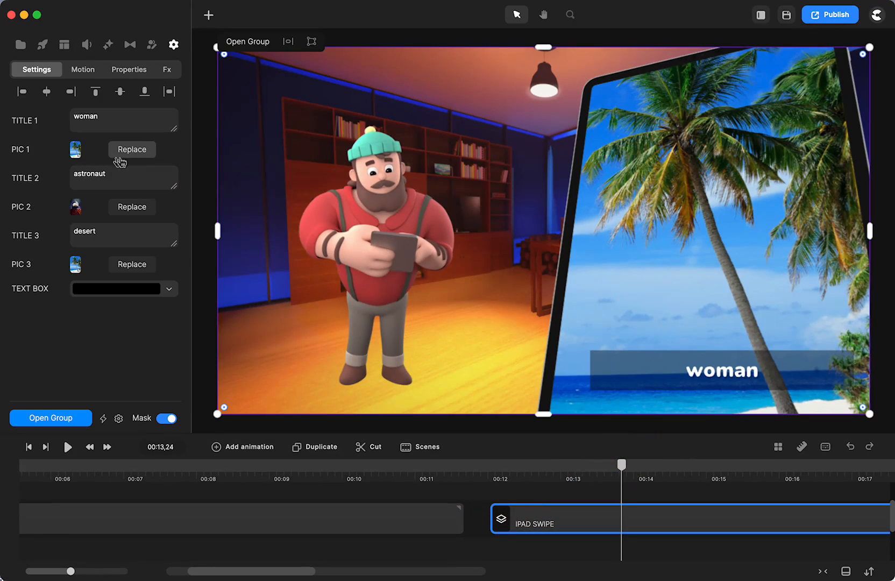
click(129, 155)
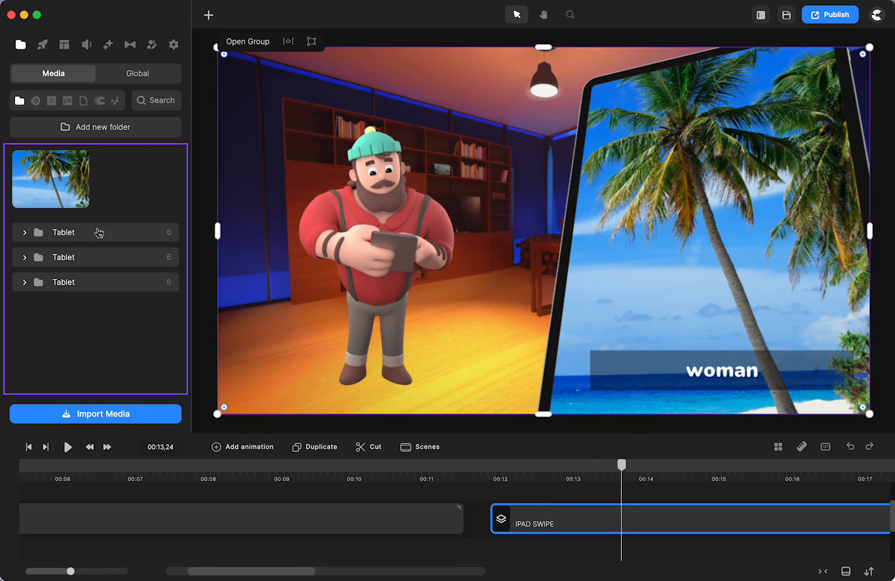
click(24, 233)
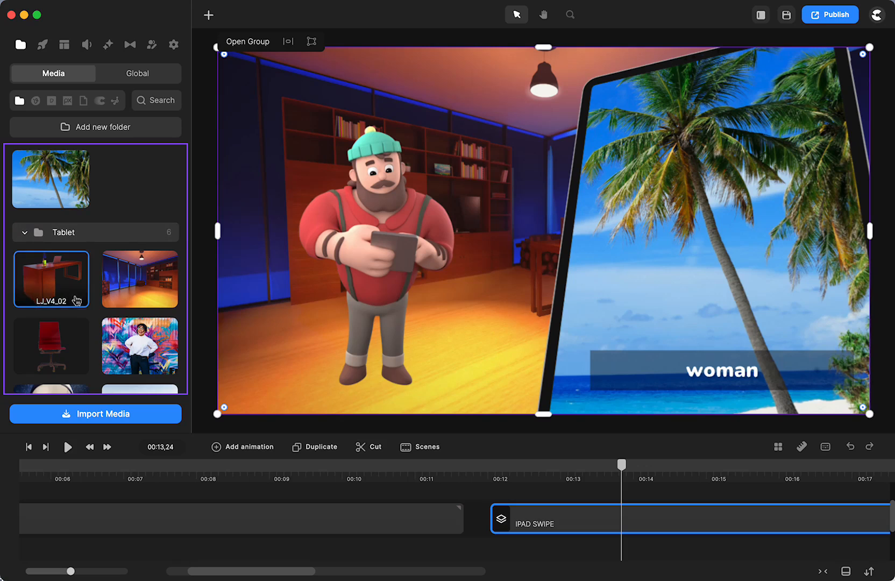
click(125, 328)
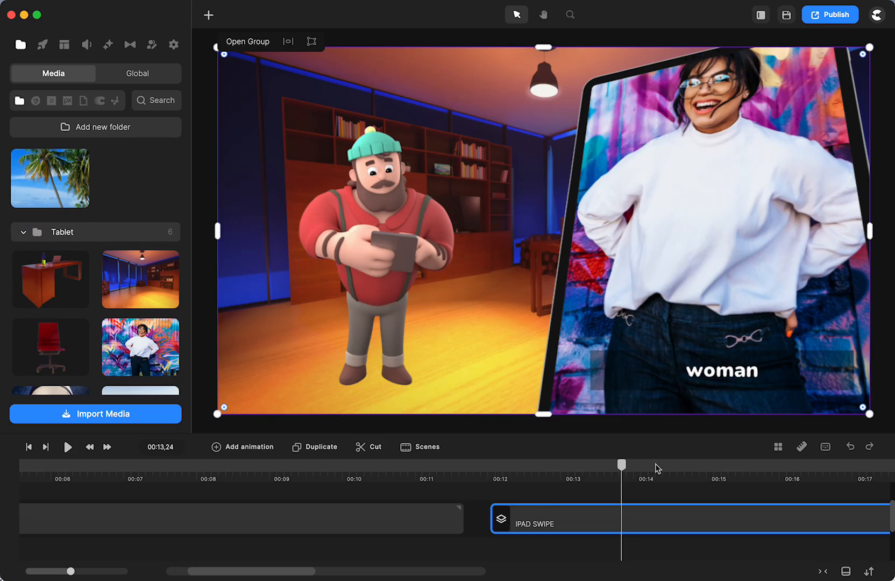
mouse_move(626, 471)
mouse_down()
mouse_move(595, 464)
mouse_move(497, 473)
mouse_move(631, 474)
mouse_move(626, 466)
mouse_up()
click(473, 492)
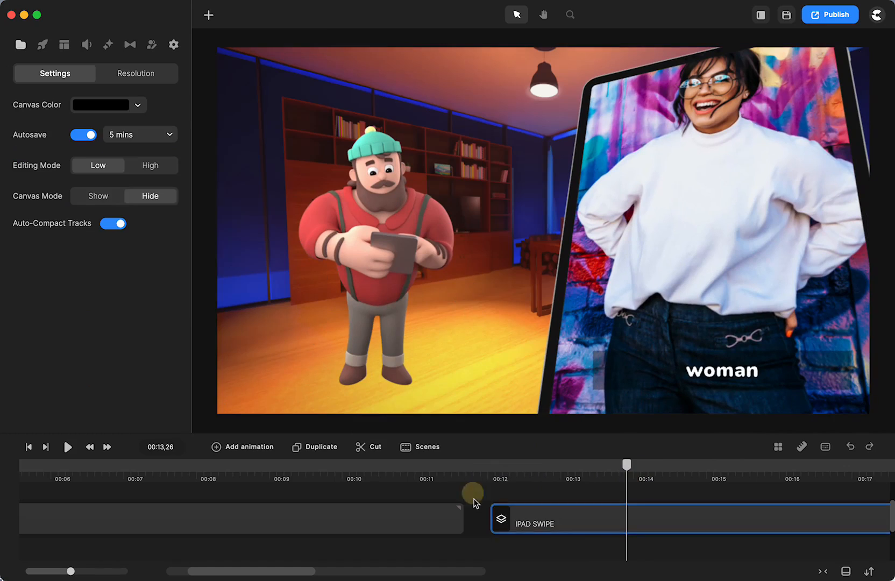
View the detailed text settings of TITLE 1 in the IPAD SWIPE scene.
click(532, 522)
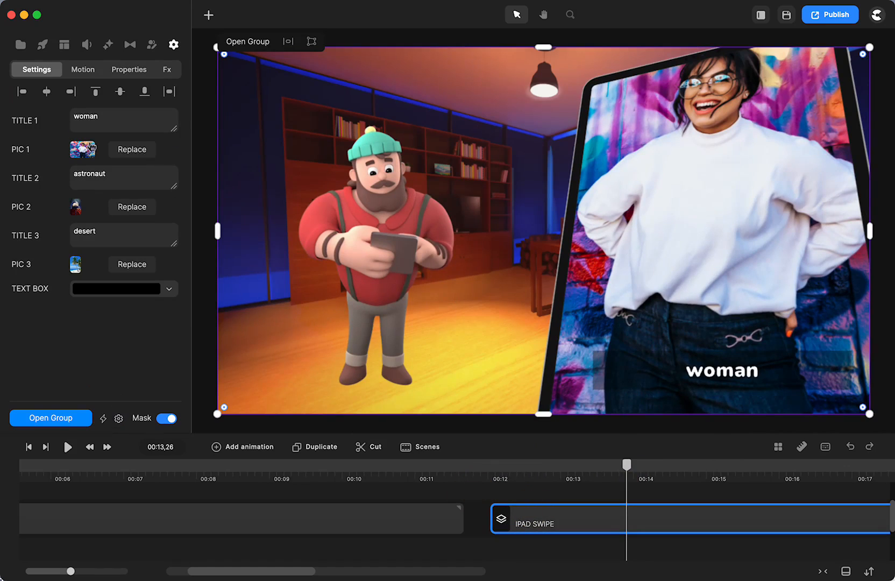
click(29, 115)
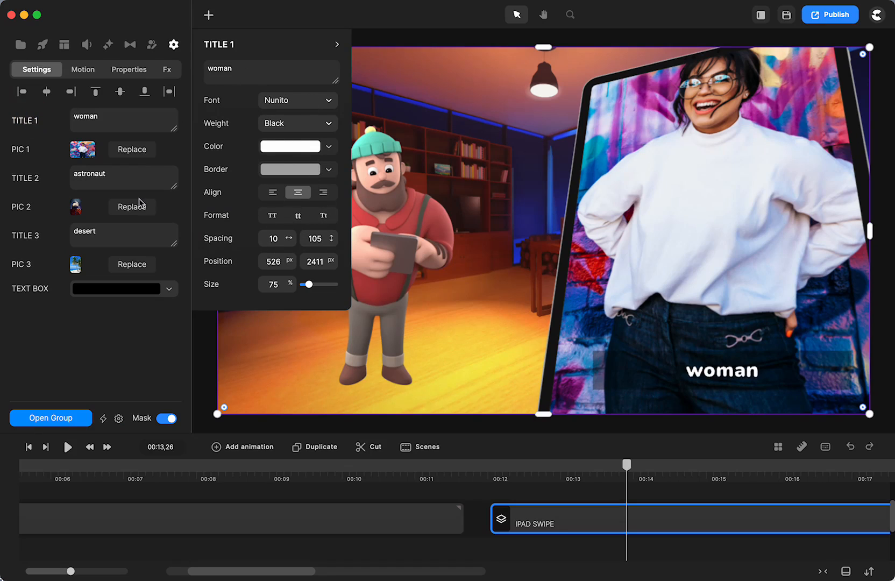
click(125, 336)
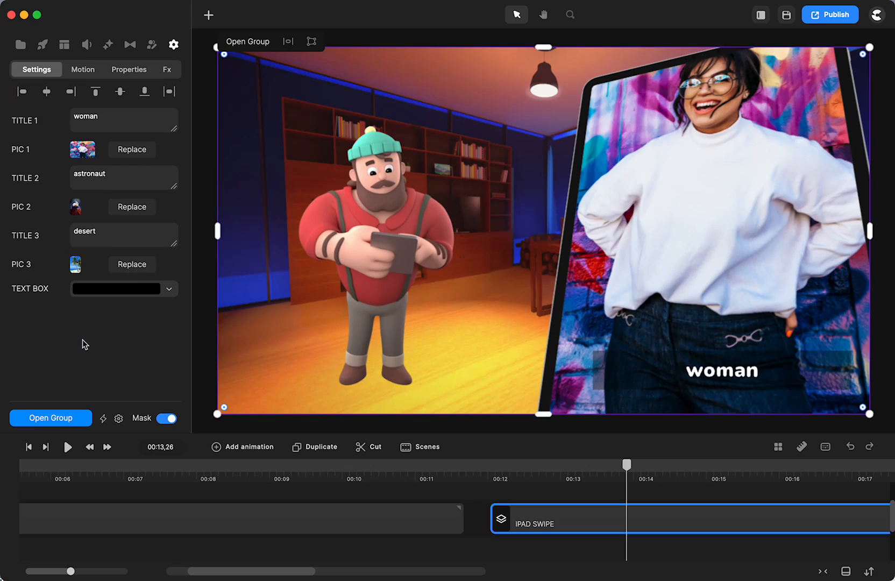
Add the palm tree text and its rounded rectangle to the Easy Edit Properties, labelling the text "Title 4".
click(119, 419)
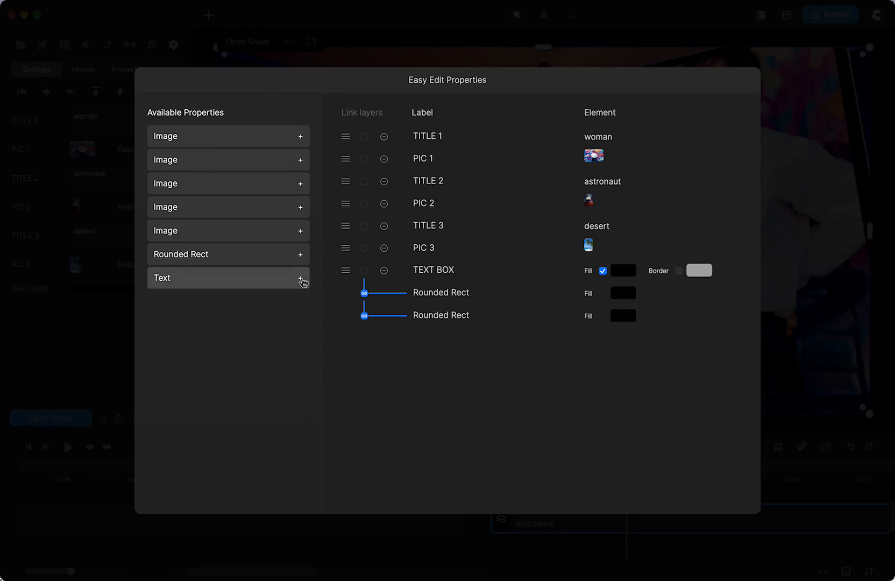
click(300, 278)
click(300, 254)
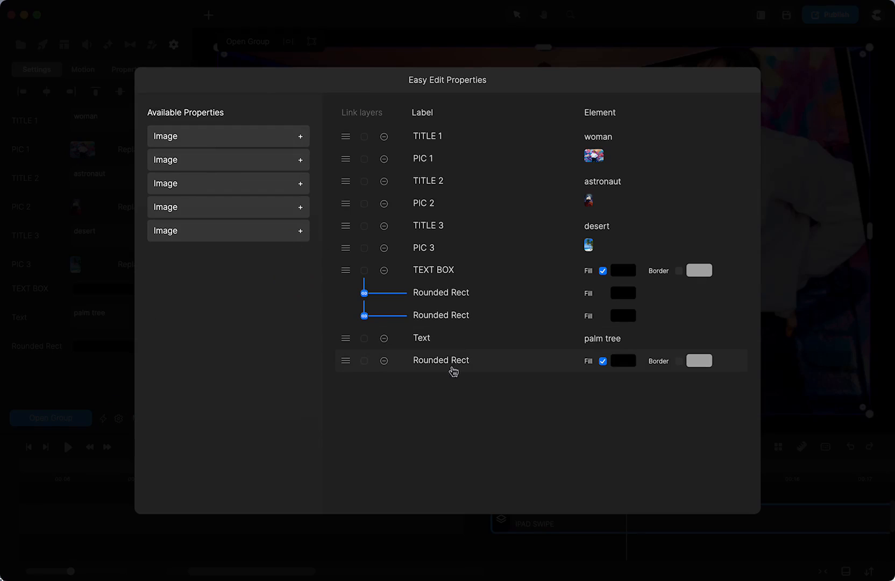
click(421, 338)
double_click(424, 338)
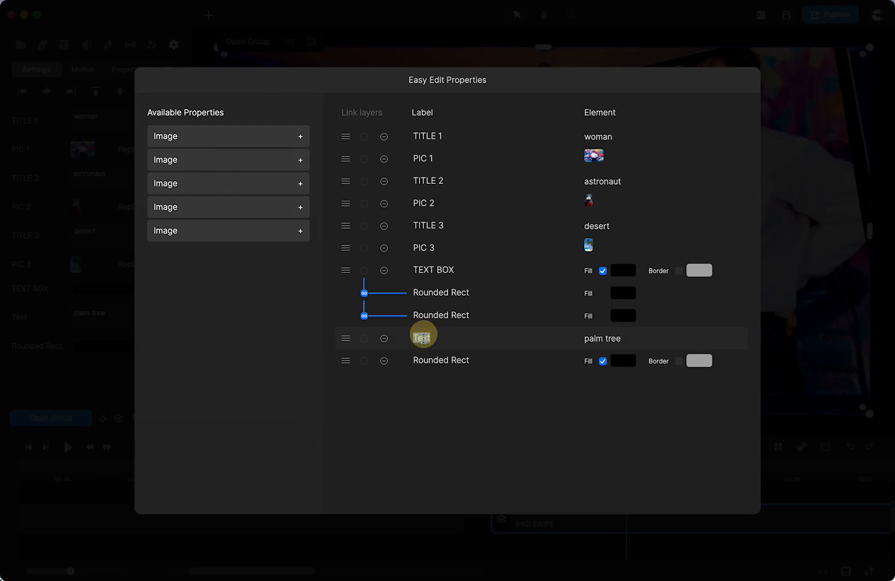
text(Title 4)
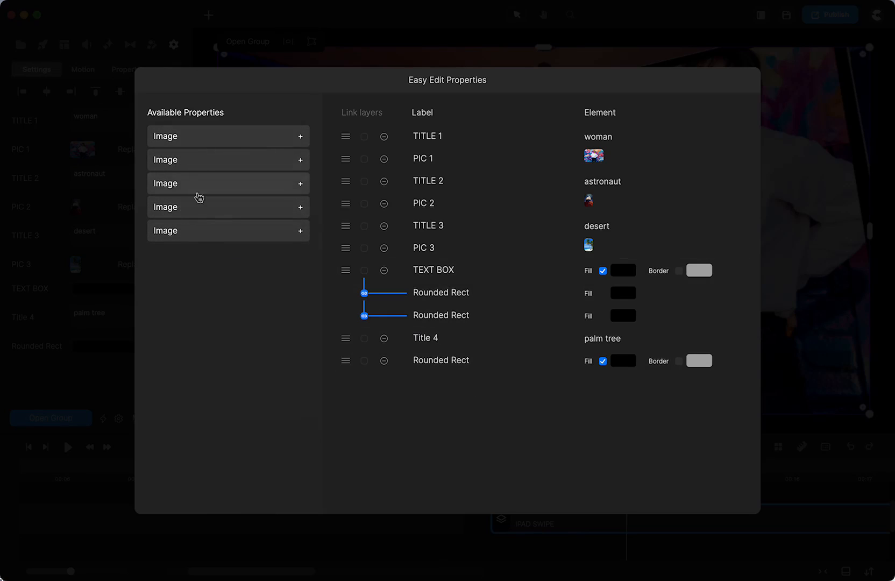
click(851, 275)
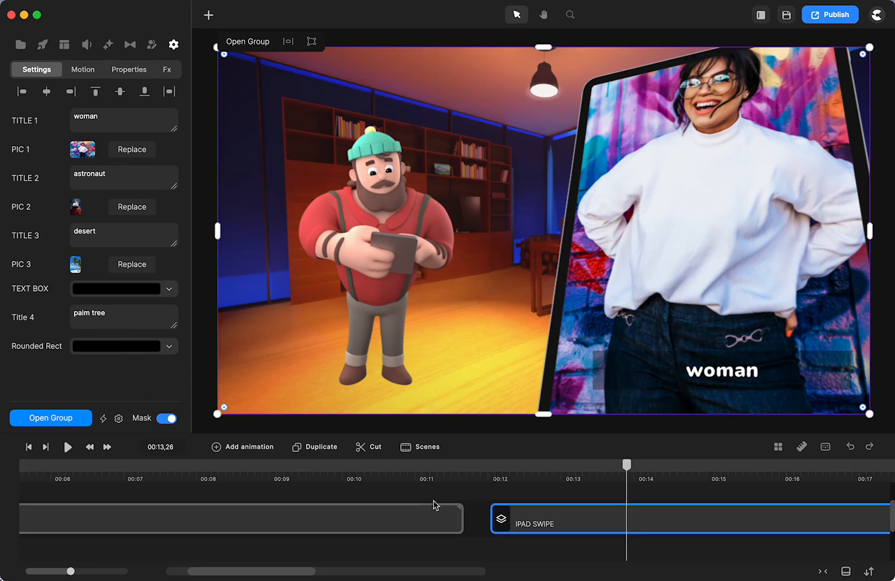
Scrub back to 00:13,16 and return the playhead to the start of the main timeline.
drag(626, 466, 605, 502)
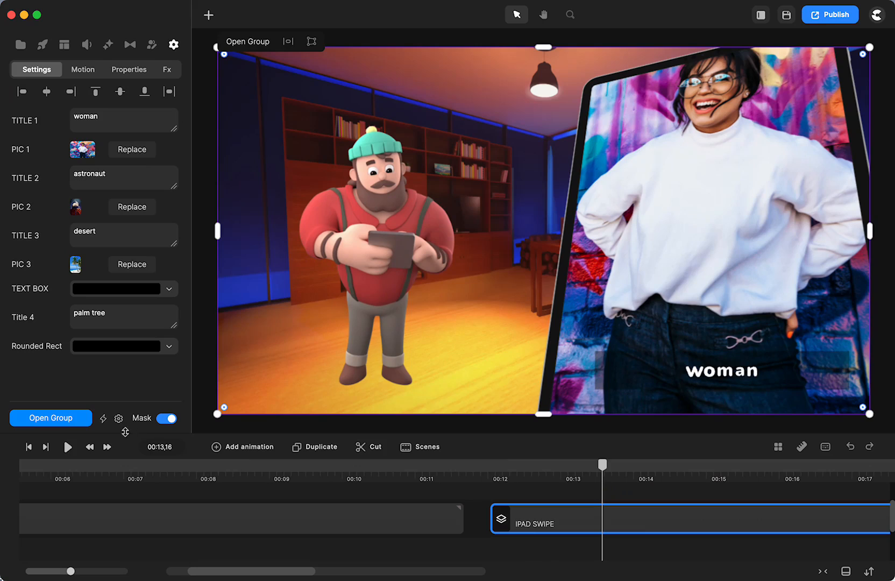
click(28, 445)
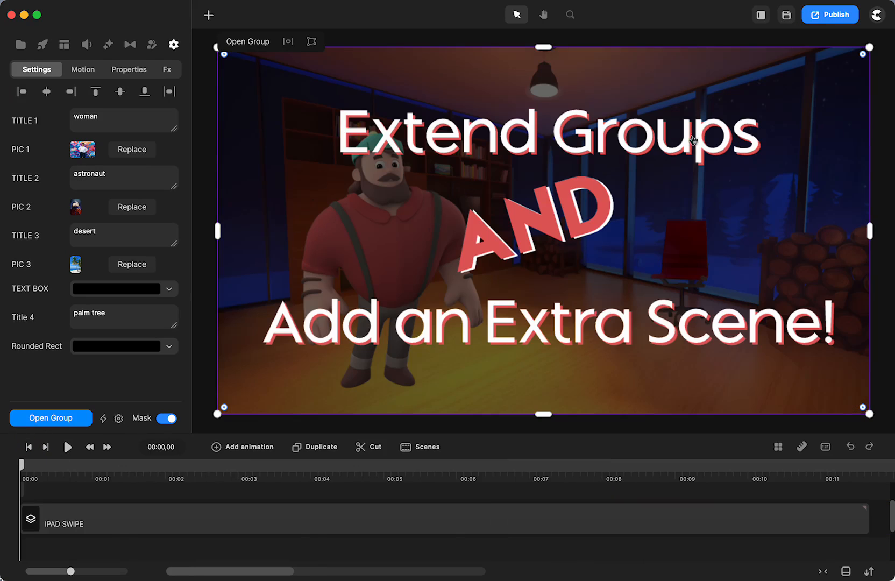